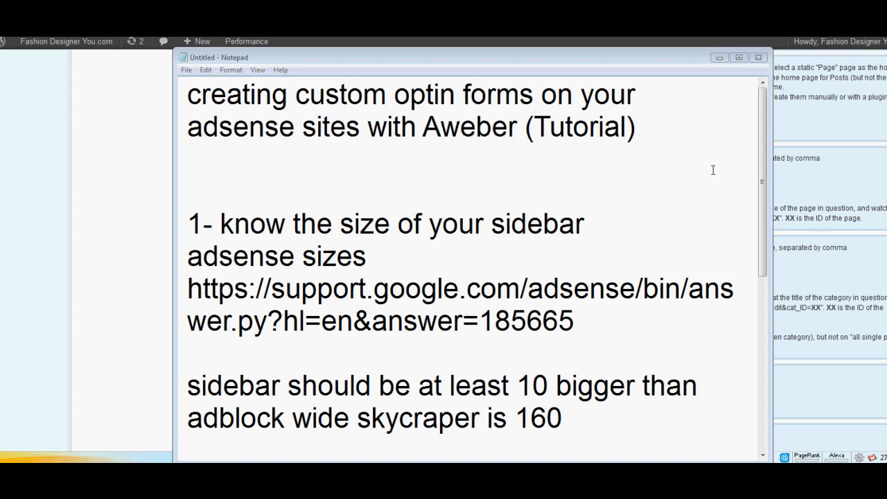
Read the sidebar sizing notes in Notepad and look through the Atahualpa theme's sidebar display settings in the browser.
{"action": "left_click_drag", "start_coordinate": [763, 132], "coordinate": [763, 164]}
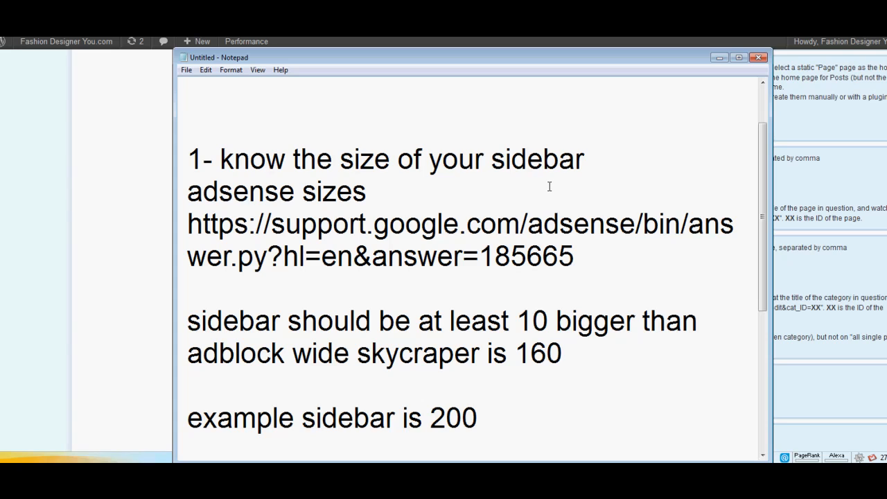
{"action": "left_click", "coordinate": [720, 59]}
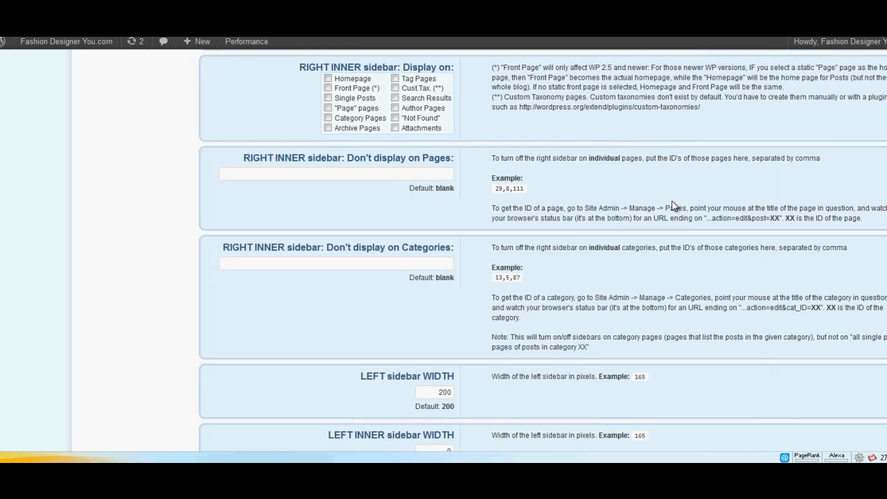
{"action": "scroll", "coordinate": [672, 206], "scroll_direction": "up", "scroll_amount": 8}
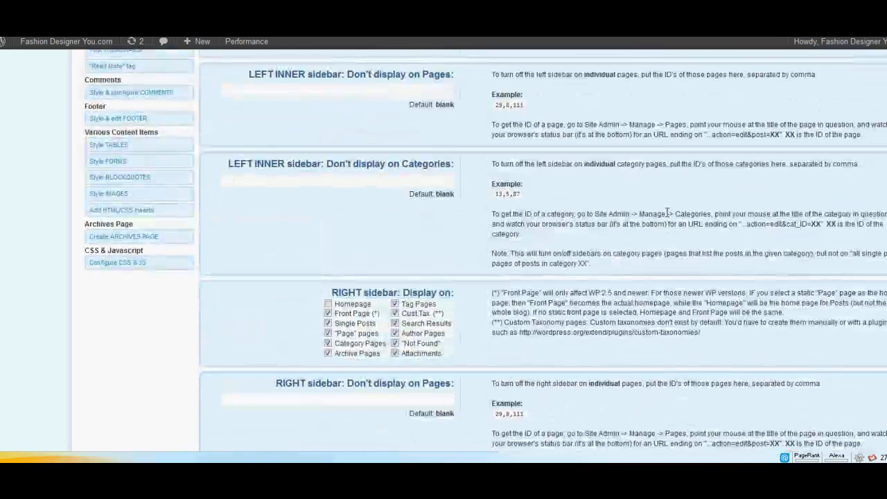
{"action": "scroll", "coordinate": [667, 214], "scroll_direction": "up", "scroll_amount": 6}
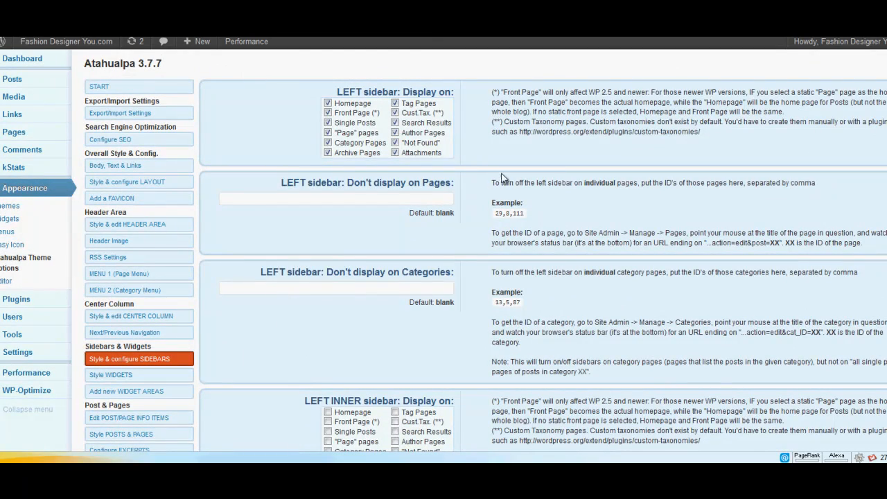
{"action": "scroll", "coordinate": [516, 176], "scroll_direction": "down", "scroll_amount": 2}
{"action": "scroll", "coordinate": [516, 176], "scroll_direction": "down", "scroll_amount": 3}
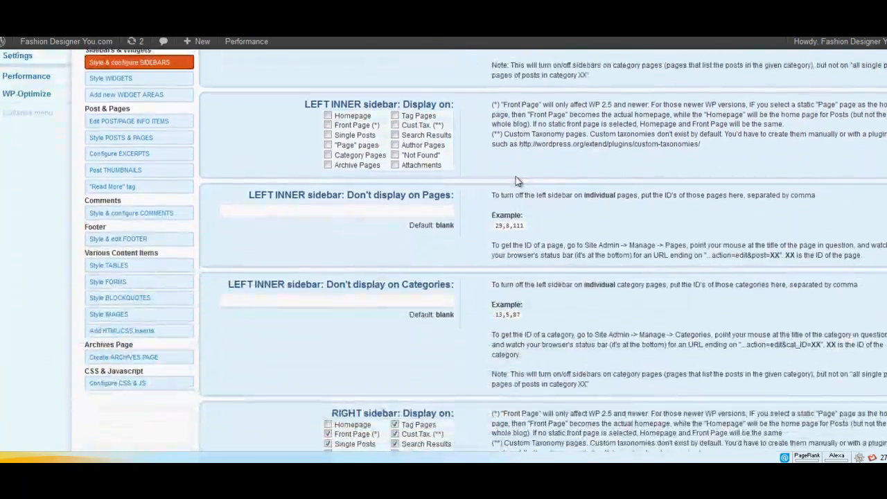
{"action": "scroll", "coordinate": [517, 180], "scroll_direction": "up", "scroll_amount": 2}
{"action": "scroll", "coordinate": [518, 180], "scroll_direction": "up", "scroll_amount": 2}
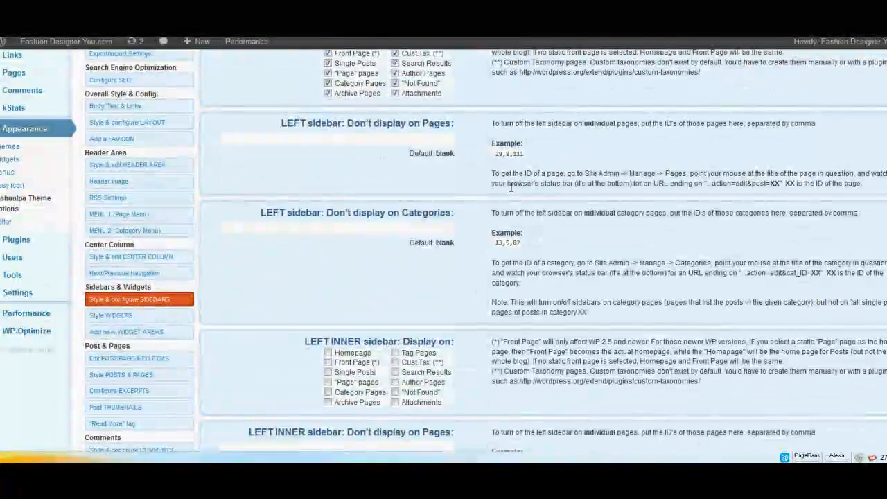
Check the left sidebar's width in the theme's Style & configure SIDEBARS section.
{"action": "left_click", "coordinate": [154, 303]}
{"action": "scroll", "coordinate": [447, 182], "scroll_direction": "down", "scroll_amount": 5}
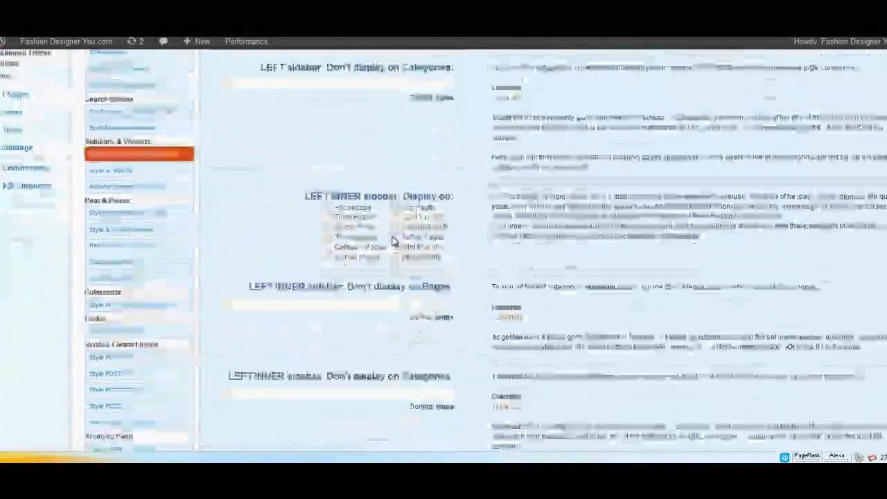
{"action": "scroll", "coordinate": [447, 183], "scroll_direction": "down", "scroll_amount": 8}
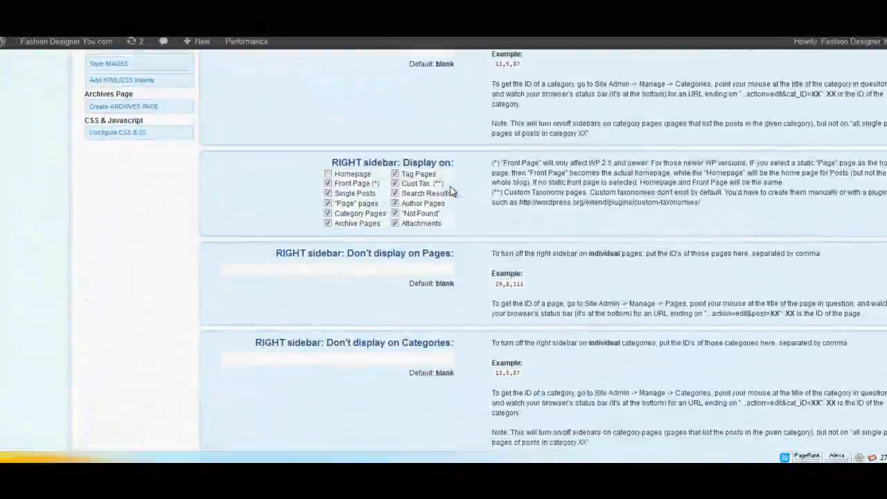
{"action": "scroll", "coordinate": [449, 191], "scroll_direction": "down", "scroll_amount": 8}
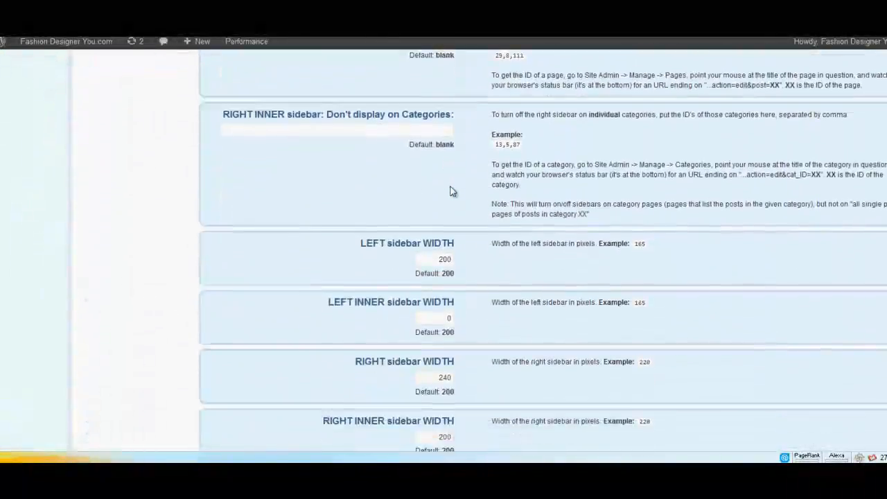
{"action": "double_click", "coordinate": [444, 214]}
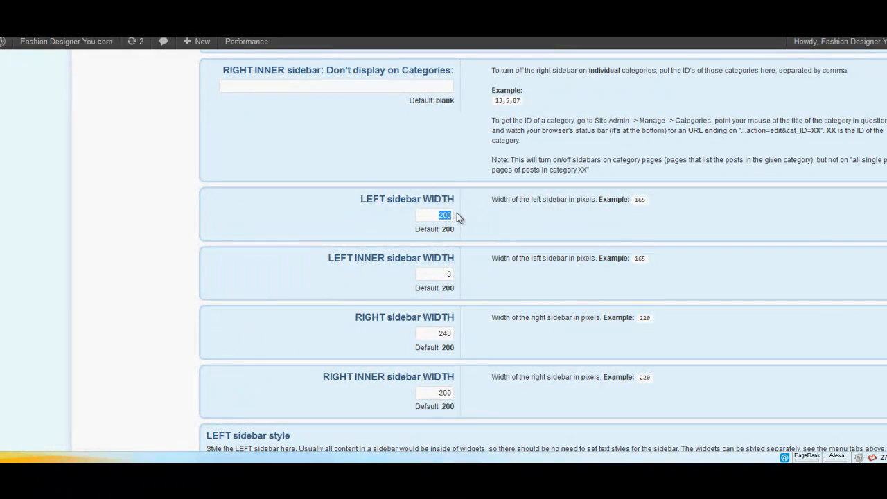
{"action": "left_click", "coordinate": [490, 219]}
{"action": "scroll", "coordinate": [487, 231], "scroll_direction": "up", "scroll_amount": 5}
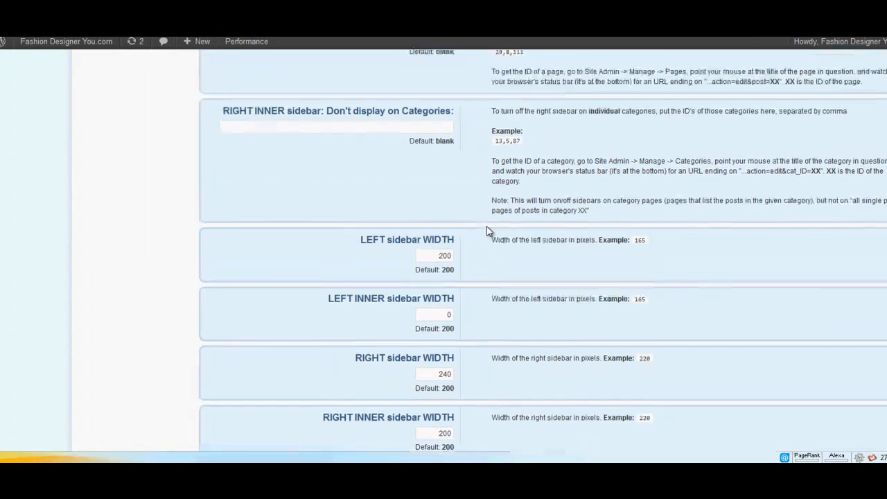
Compare the Notepad guideline on sidebar width versus ad block width with the theme's sidebar settings.
{"action": "key", "text": "alt+Tab"}
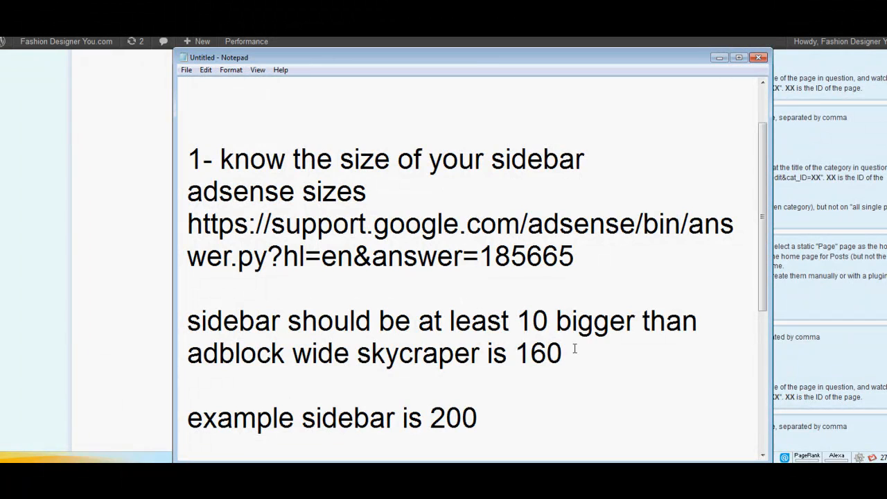
{"action": "left_click_drag", "start_coordinate": [572, 351], "coordinate": [319, 320]}
{"action": "left_click", "coordinate": [604, 379]}
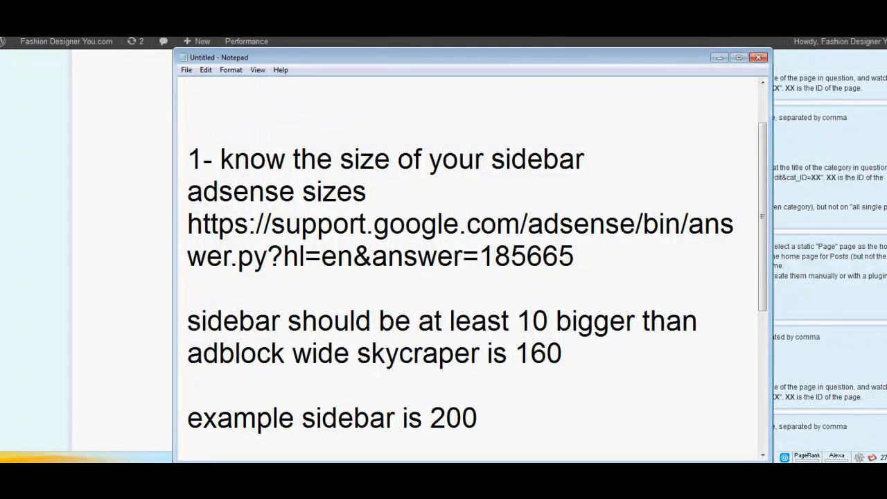
{"action": "left_click", "coordinate": [450, 29]}
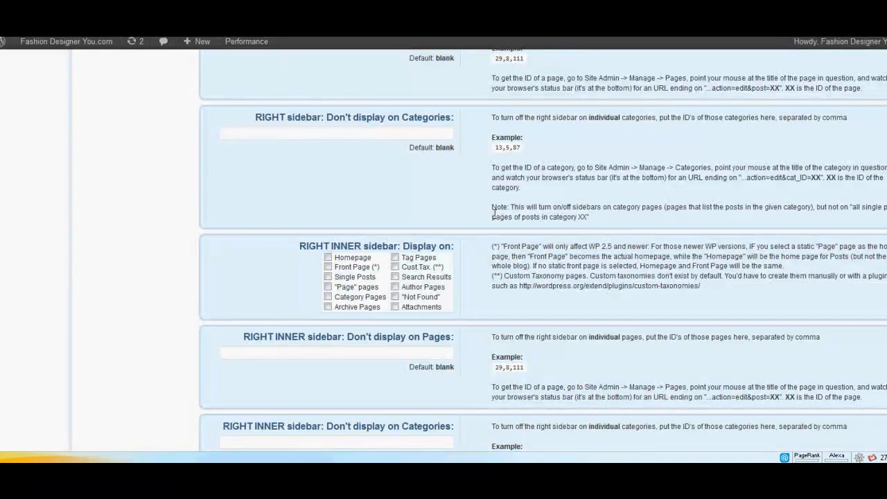
{"action": "scroll", "coordinate": [429, 253], "scroll_direction": "down", "scroll_amount": 3}
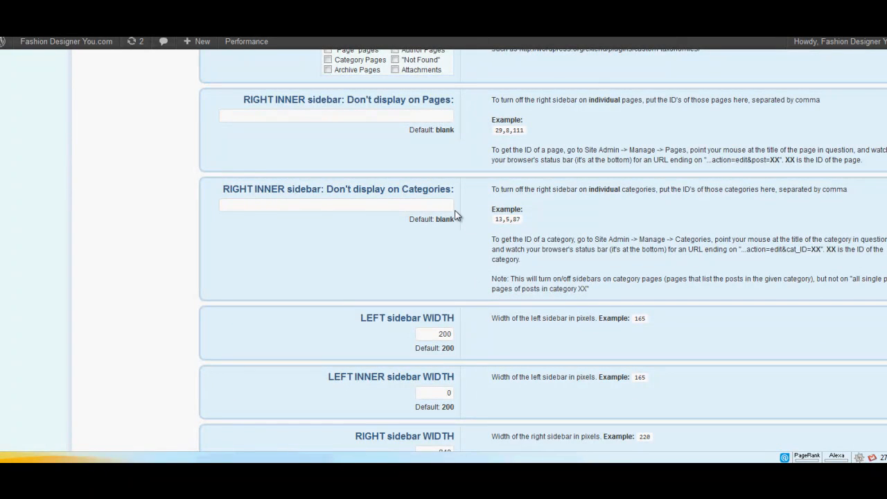
{"action": "scroll", "coordinate": [547, 256], "scroll_direction": "up", "scroll_amount": 3}
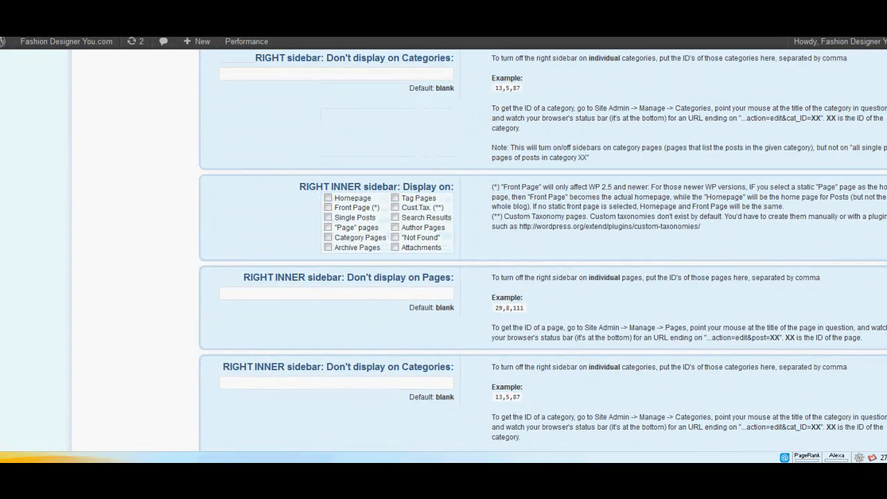
Review the remaining numbered tutorial steps in the Notepad outline, from creating the blank file onward.
{"action": "key", "text": "alt+Tab"}
{"action": "scroll", "coordinate": [447, 287], "scroll_direction": "down", "scroll_amount": 2}
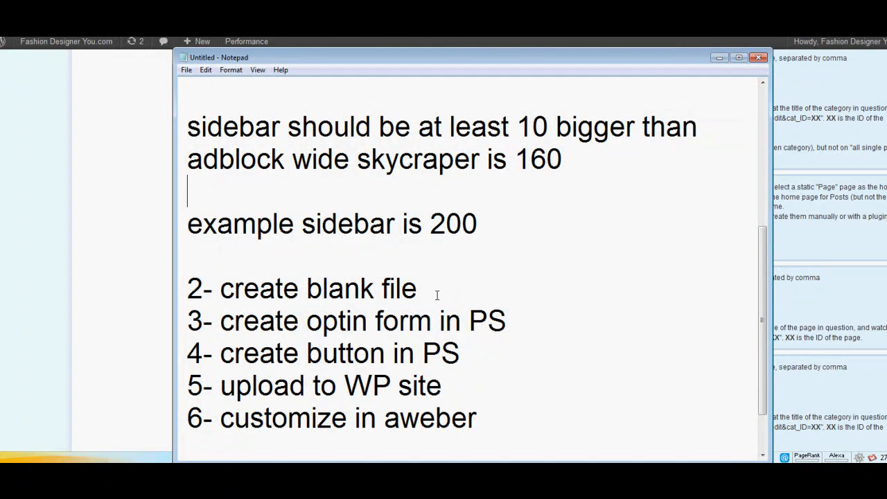
{"action": "left_click", "coordinate": [720, 58]}
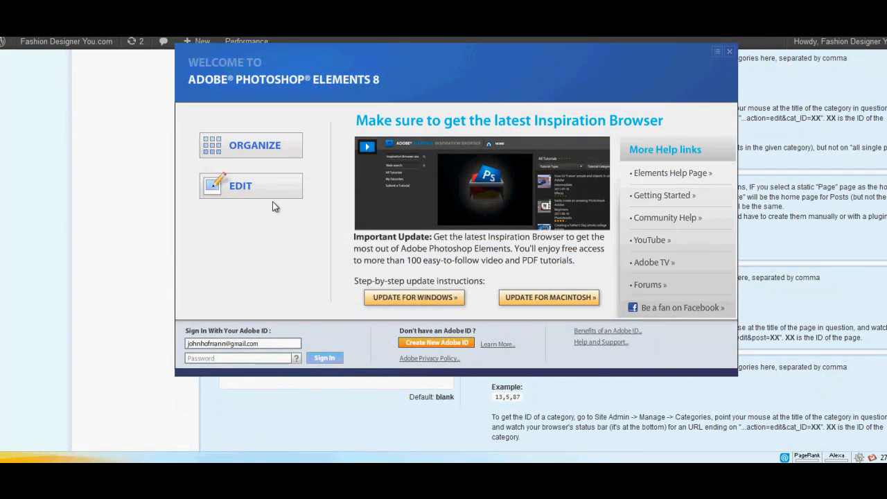
Switch to the Photoshop Elements 8 editor, open optin template.psd and move its window toward the middle of the workspace.
{"action": "left_click", "coordinate": [269, 179]}
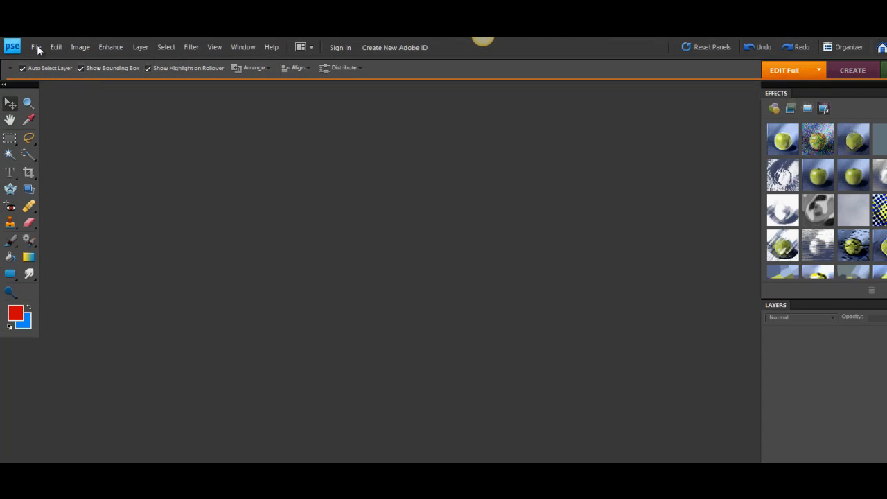
{"action": "left_click", "coordinate": [37, 45]}
{"action": "mouse_move", "coordinate": [43, 56]}
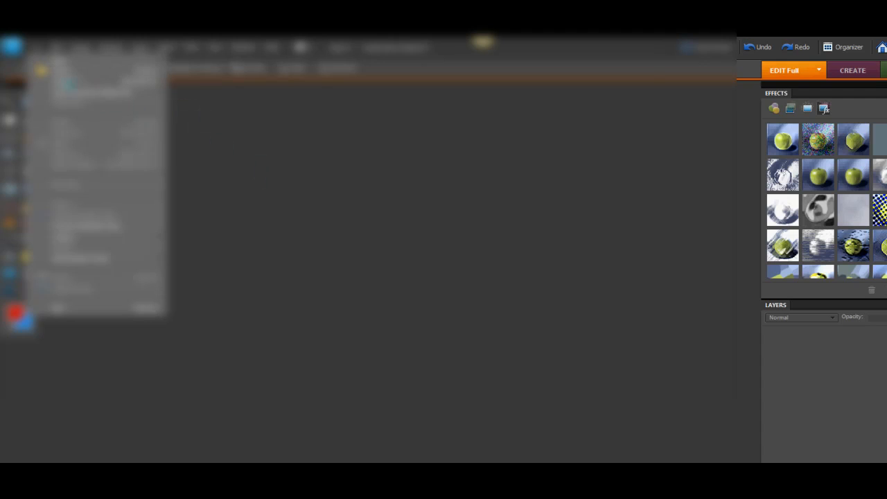
{"action": "left_click", "coordinate": [63, 71]}
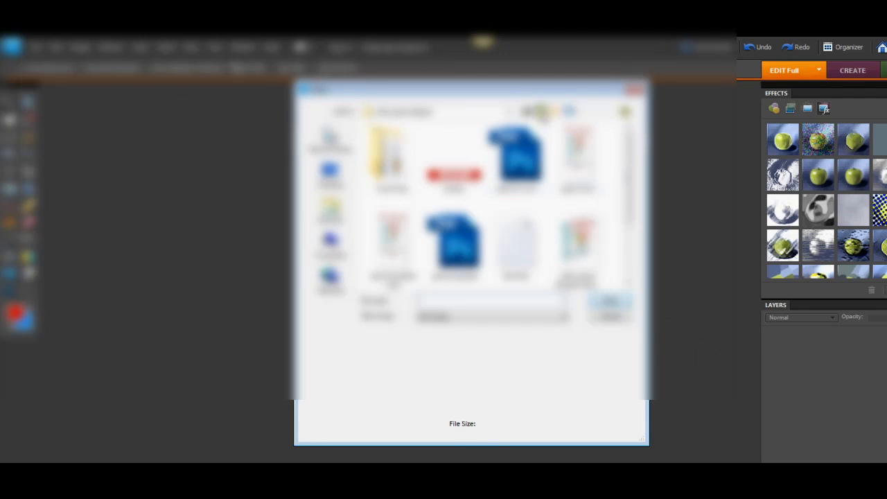
{"action": "left_click", "coordinate": [542, 112]}
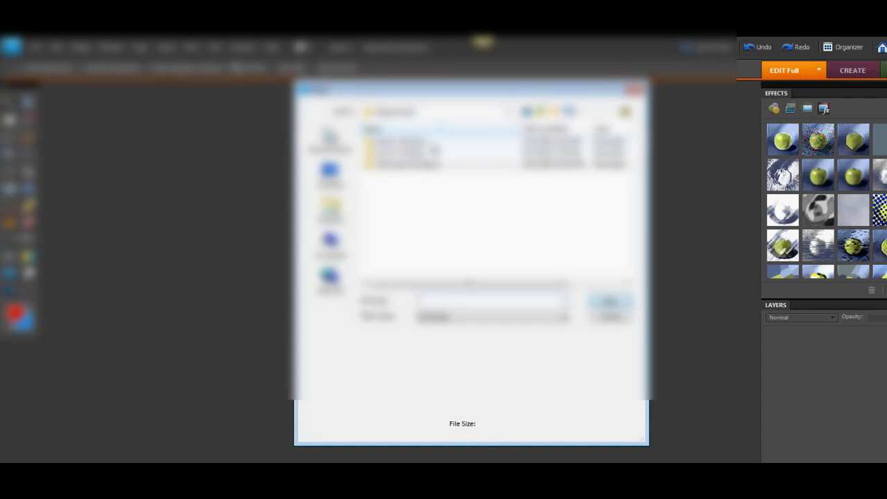
{"action": "double_click", "coordinate": [436, 145]}
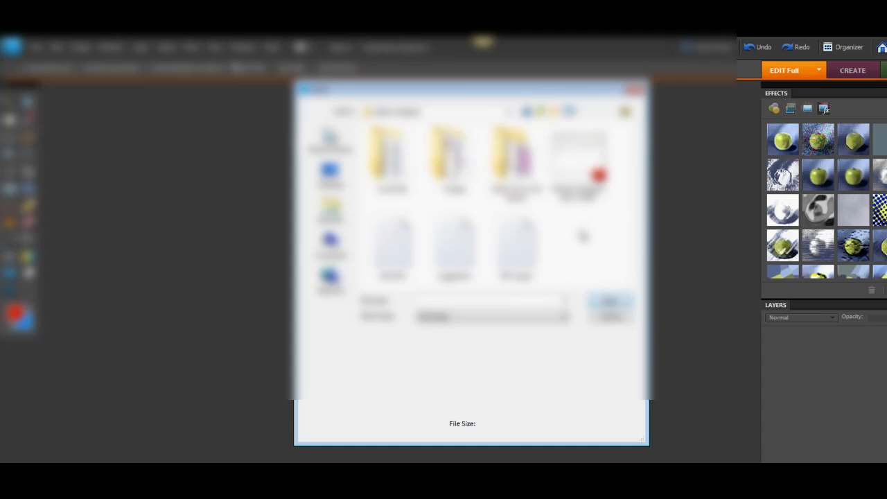
{"action": "left_click", "coordinate": [539, 111]}
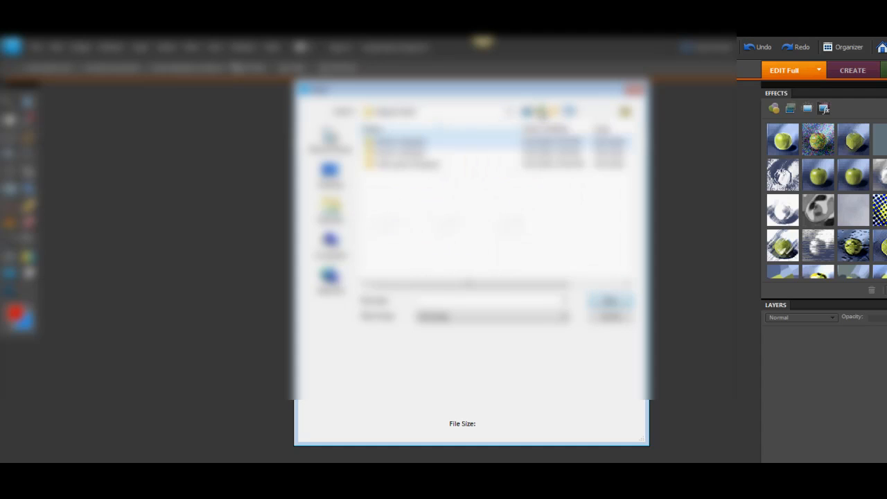
{"action": "left_click", "coordinate": [539, 112]}
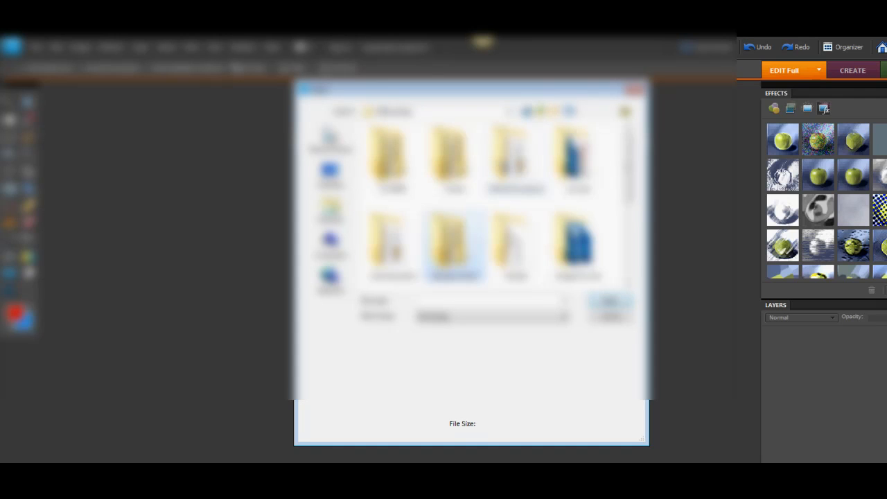
{"action": "scroll", "coordinate": [495, 201], "scroll_direction": "down", "scroll_amount": 5}
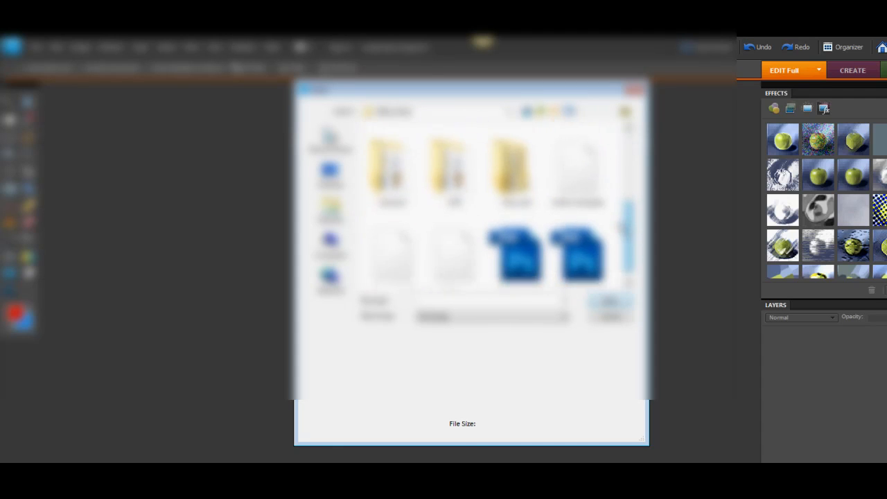
{"action": "double_click", "coordinate": [516, 239]}
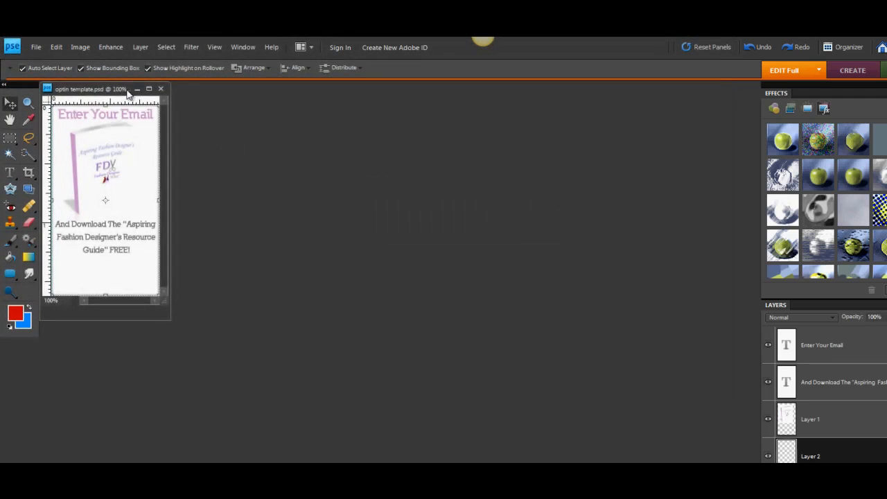
{"action": "left_click_drag", "start_coordinate": [128, 94], "coordinate": [410, 116]}
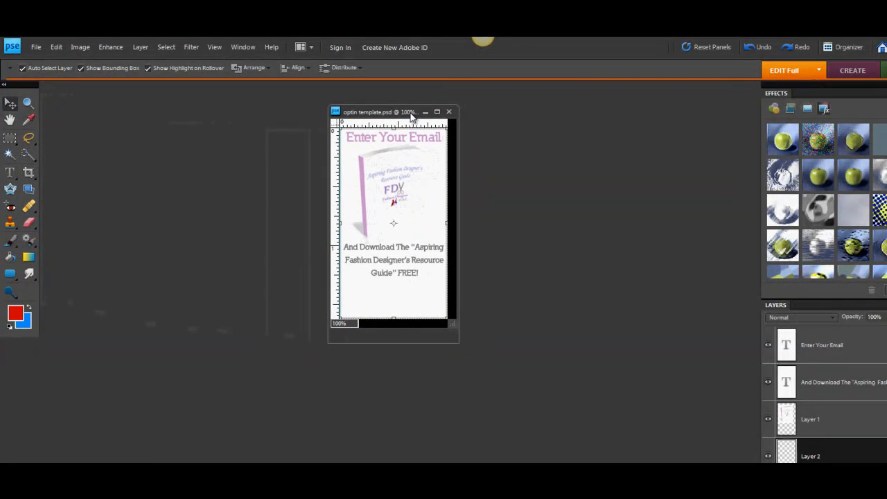
Check the opt-in template's pixel dimensions in the Image Size settings.
{"action": "left_click", "coordinate": [82, 47]}
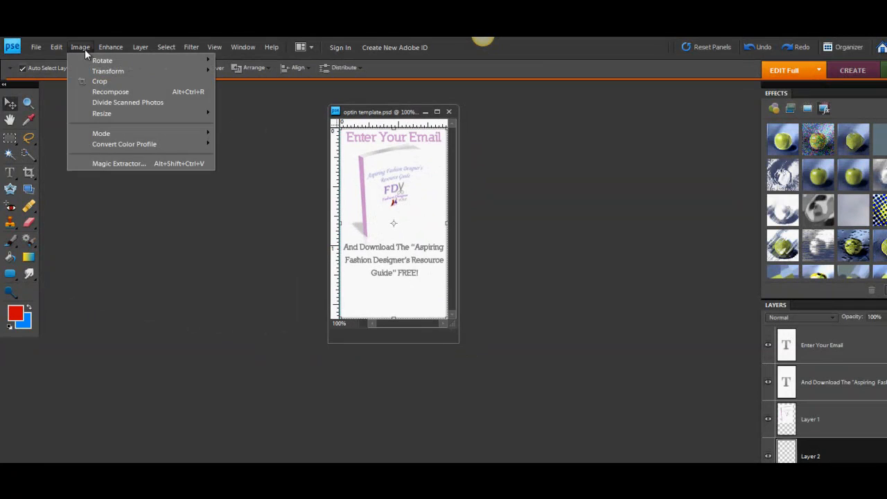
{"action": "mouse_move", "coordinate": [110, 112]}
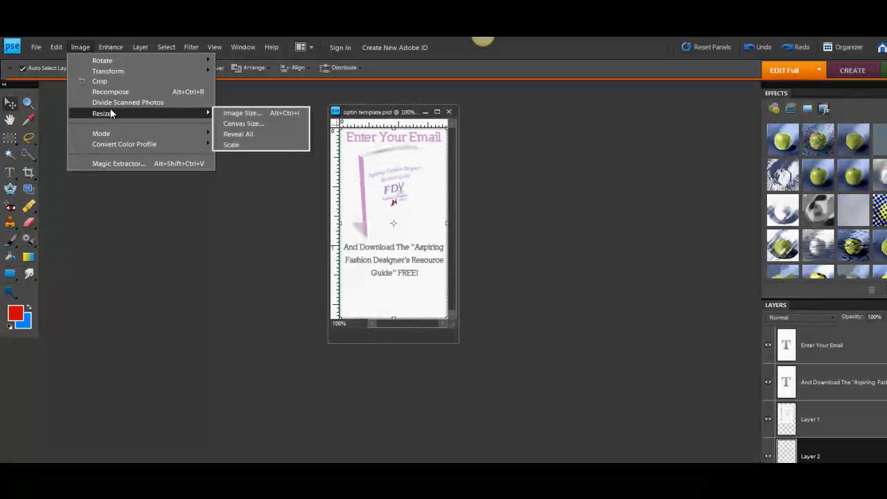
{"action": "left_click", "coordinate": [242, 113]}
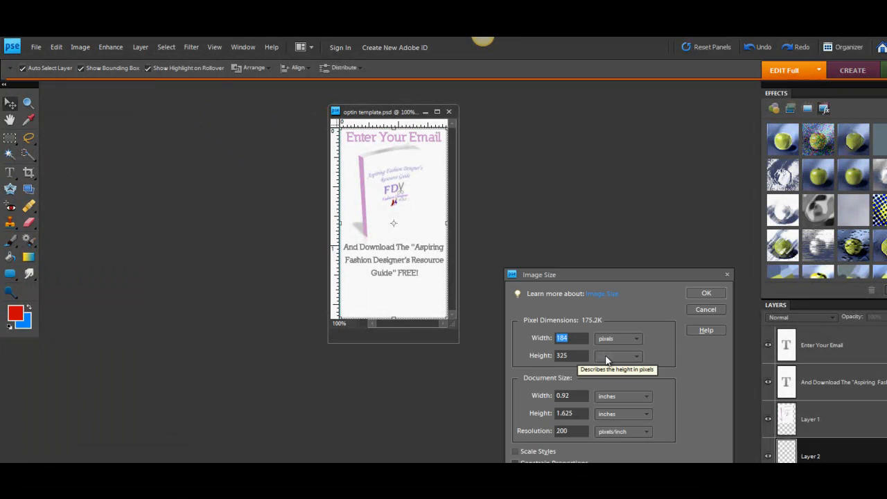
{"action": "left_click", "coordinate": [708, 292]}
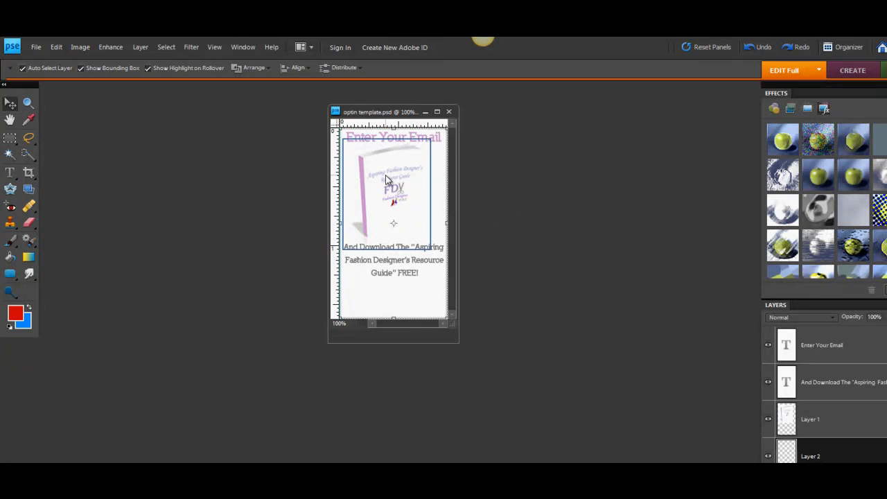
Create a blank white RGB file 184 by 385 pixels at 200 pixels/inch and place its window beside the opt-in template.
{"action": "left_click", "coordinate": [35, 47]}
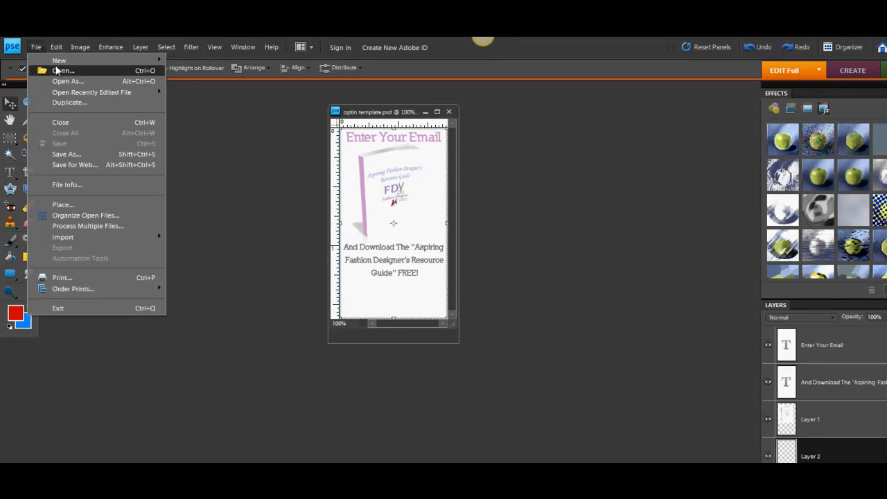
{"action": "mouse_move", "coordinate": [60, 61]}
{"action": "left_click", "coordinate": [187, 61]}
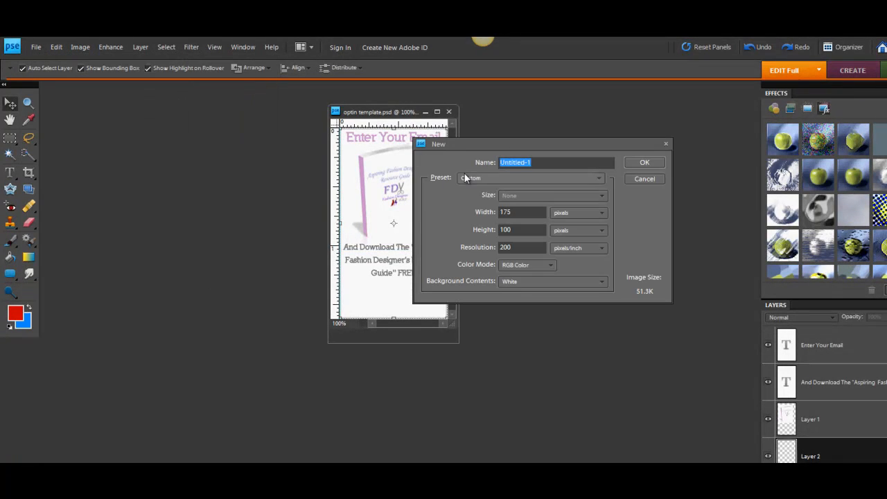
{"action": "left_click_drag", "start_coordinate": [490, 143], "coordinate": [555, 146]}
{"action": "double_click", "coordinate": [590, 216]}
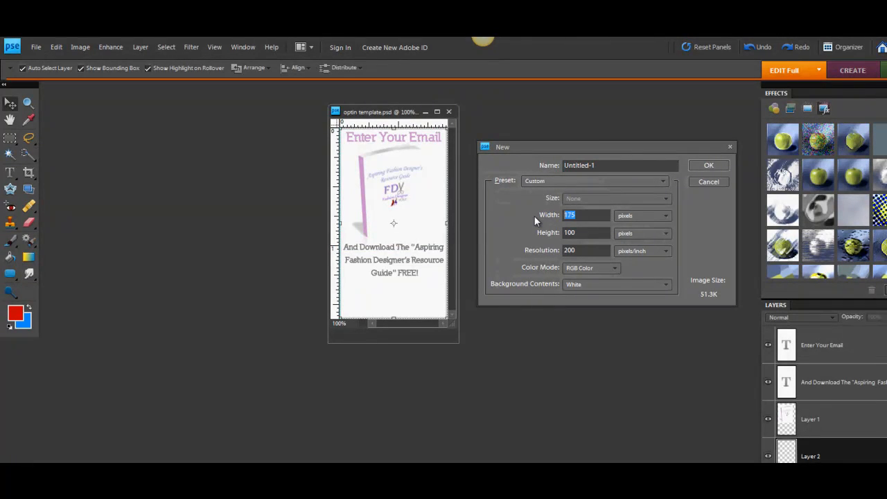
{"action": "type", "text": "184"}
{"action": "key", "text": "Tab"}
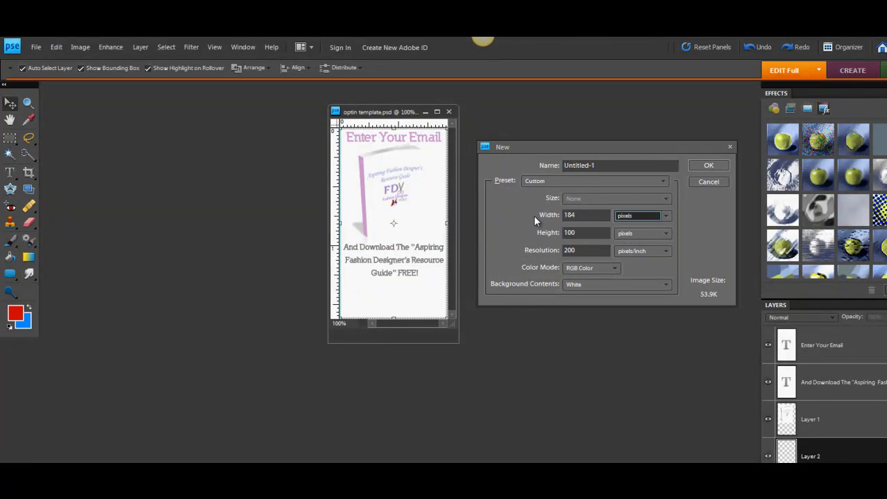
{"action": "key", "text": "Tab"}
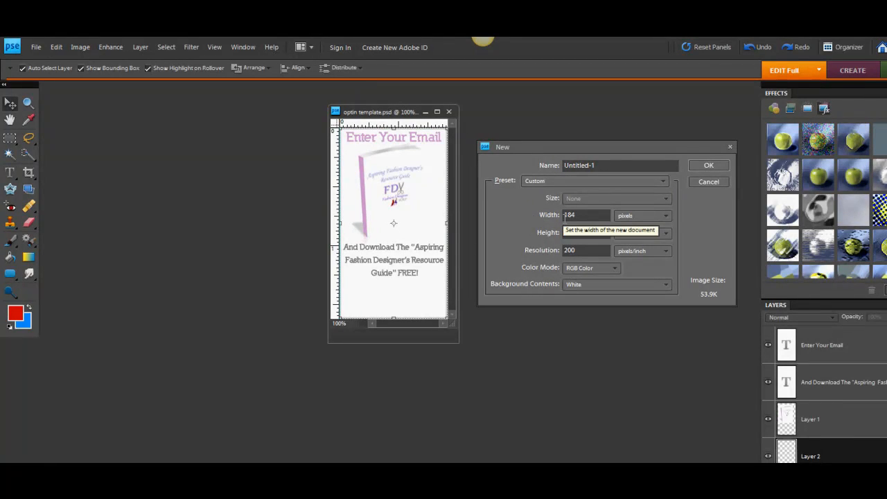
{"action": "type", "text": "384"}
{"action": "key", "text": "Return"}
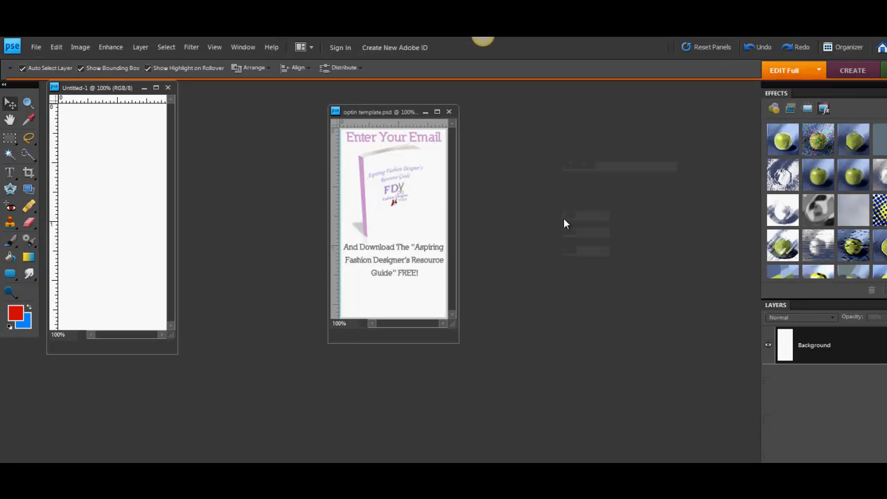
{"action": "left_click_drag", "start_coordinate": [129, 88], "coordinate": [548, 113]}
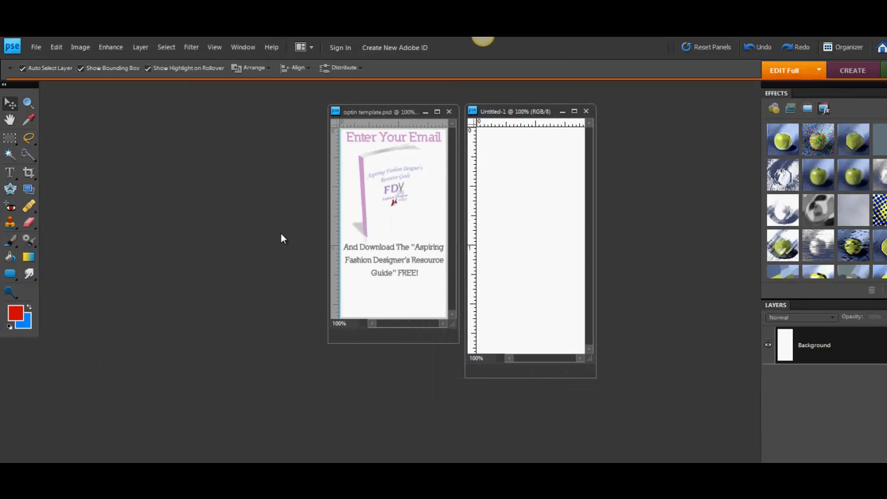
Check the opt-in template's pixel height again in its Image Size settings.
{"action": "left_click", "coordinate": [371, 112]}
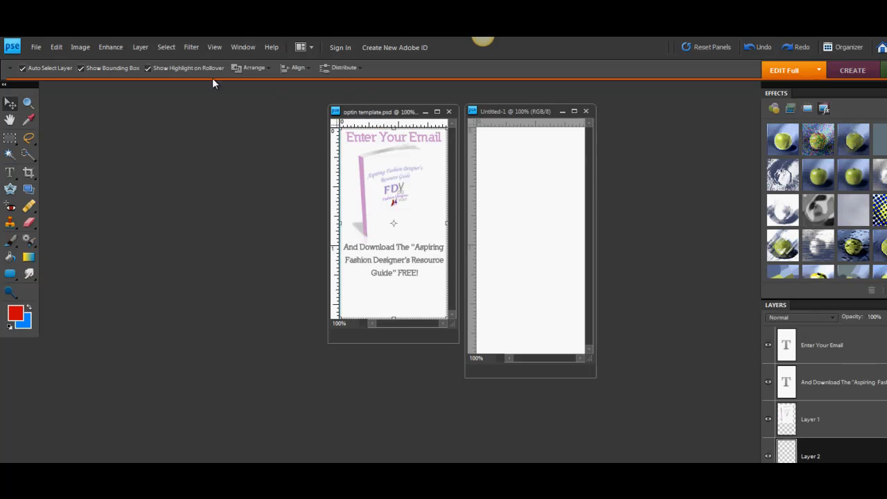
{"action": "left_click", "coordinate": [78, 46]}
{"action": "mouse_move", "coordinate": [104, 113]}
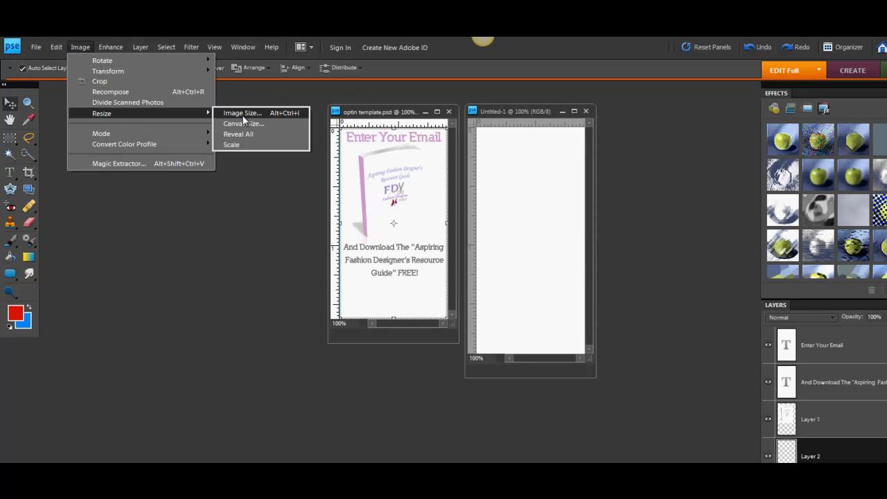
{"action": "left_click", "coordinate": [239, 113]}
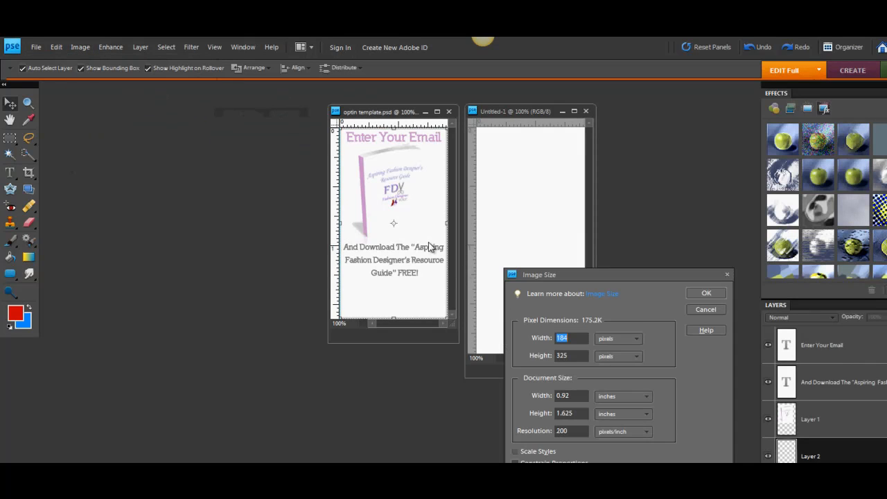
{"action": "left_click", "coordinate": [713, 309]}
Resize the blank file's height to the template's 325 pixels, keeping the 184-pixel width, and move both document windows side by side.
{"action": "left_click", "coordinate": [534, 112]}
{"action": "left_click", "coordinate": [79, 46]}
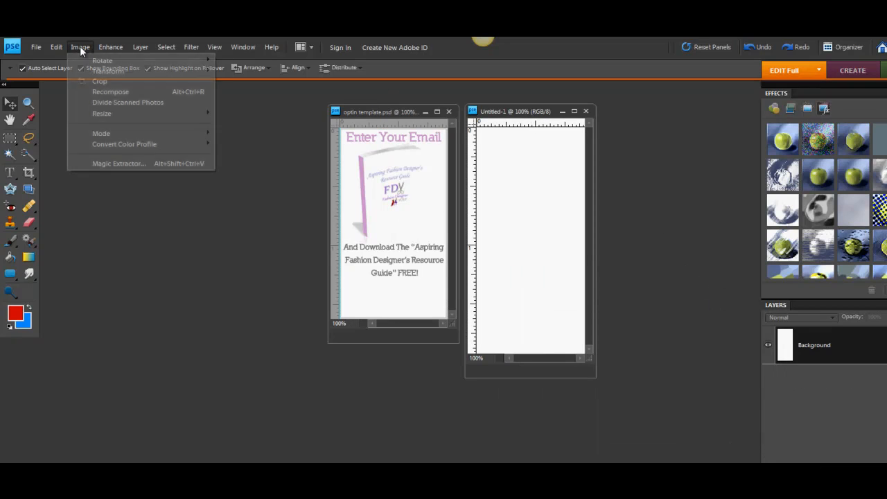
{"action": "mouse_move", "coordinate": [197, 114]}
{"action": "left_click", "coordinate": [239, 113]}
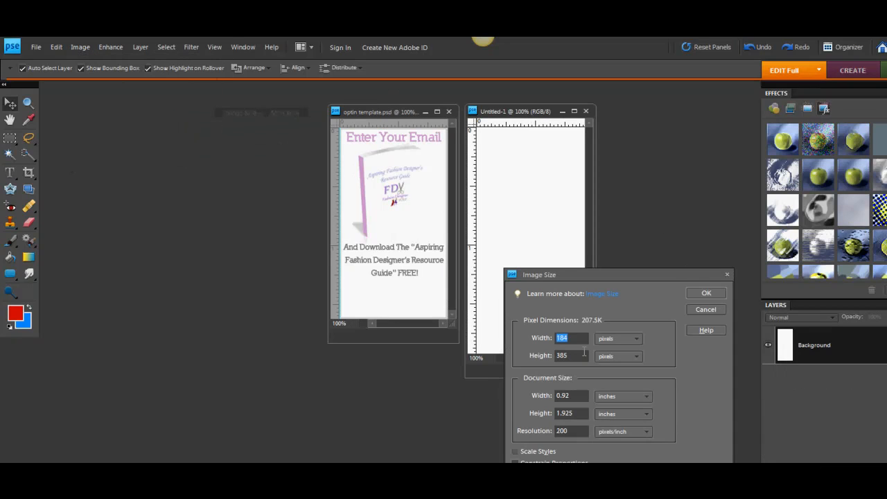
{"action": "key", "text": "Tab"}
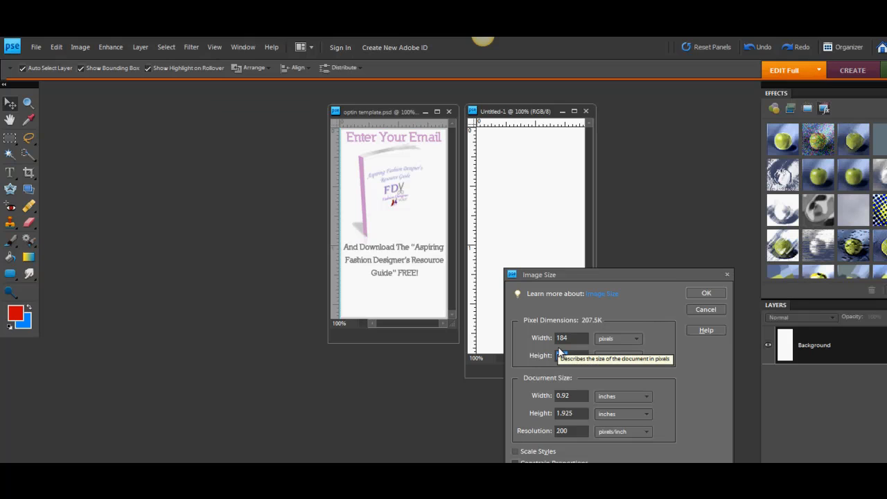
{"action": "type", "text": "316"}
{"action": "key", "text": "Return"}
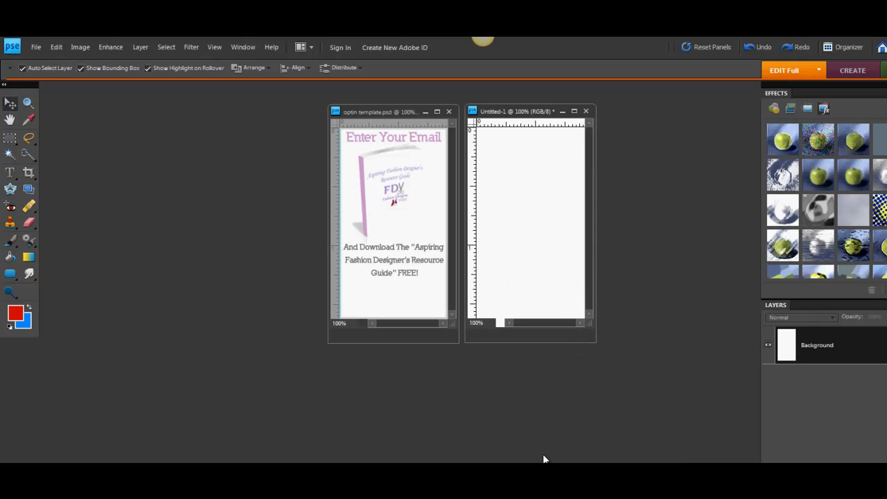
{"action": "left_click_drag", "start_coordinate": [377, 114], "coordinate": [174, 131]}
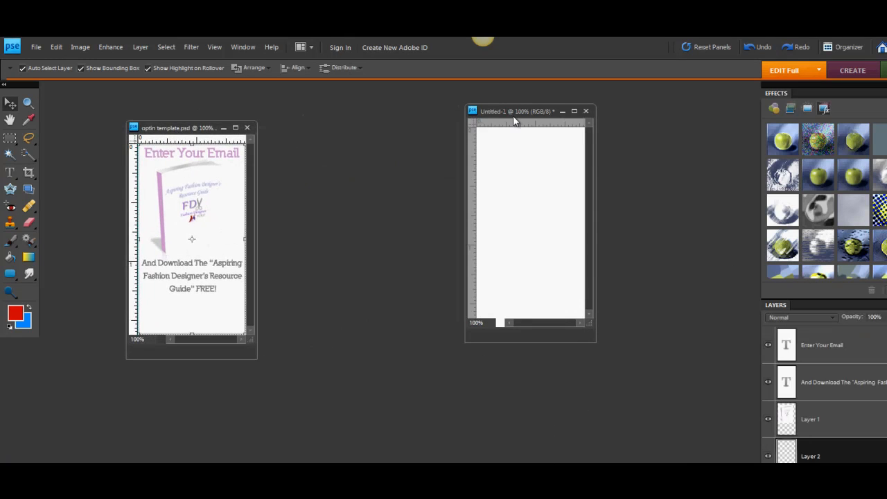
{"action": "left_click_drag", "start_coordinate": [513, 120], "coordinate": [312, 131]}
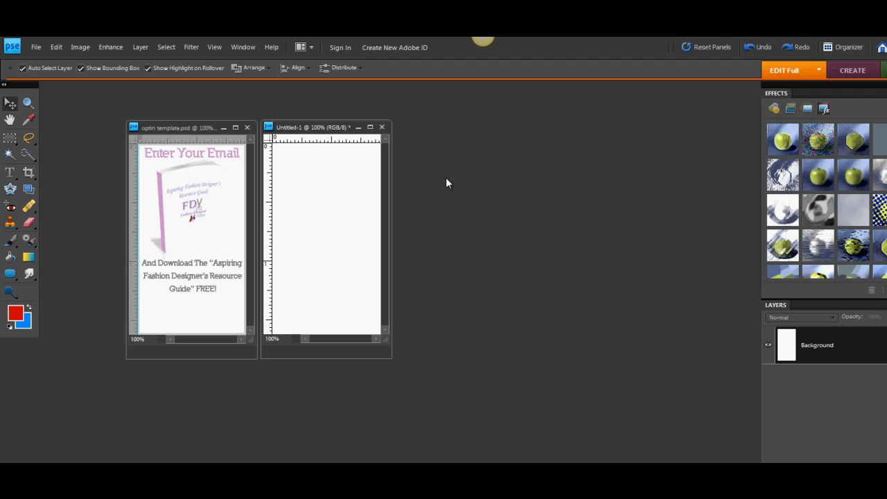
Add the headline text "Get Free Guide" in red (H 359, S 98, B 84) at the top of the blank file.
{"action": "left_click", "coordinate": [10, 173]}
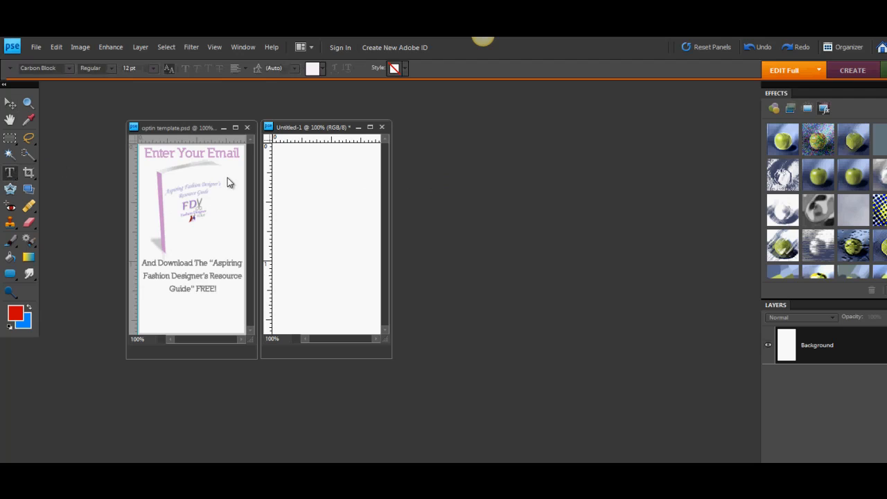
{"action": "left_click", "coordinate": [278, 154]}
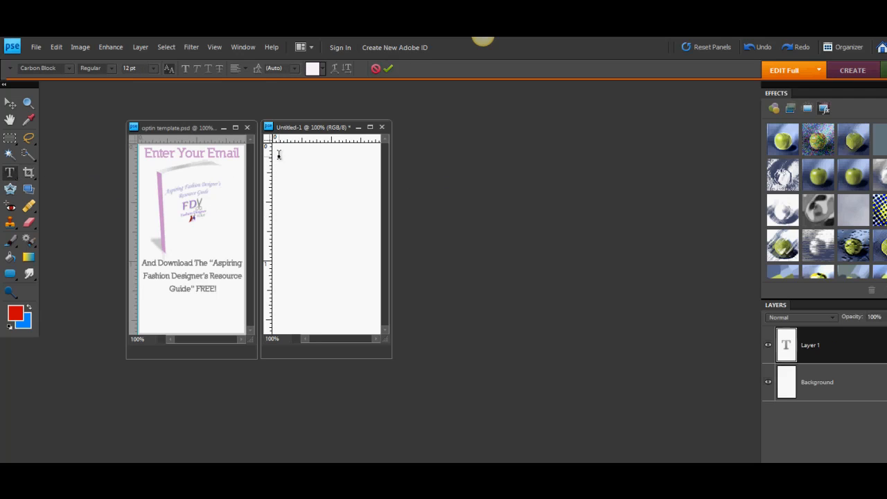
{"action": "left_click", "coordinate": [312, 68]}
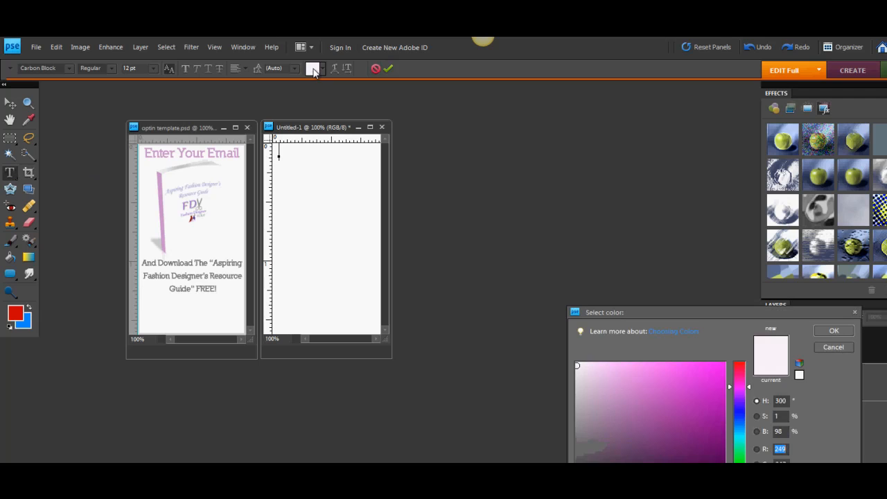
{"action": "left_click", "coordinate": [741, 367]}
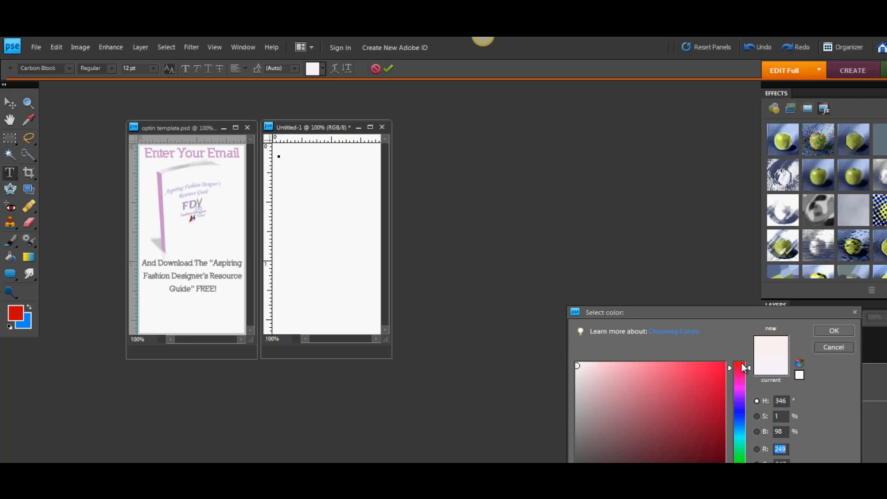
{"action": "left_click", "coordinate": [723, 385]}
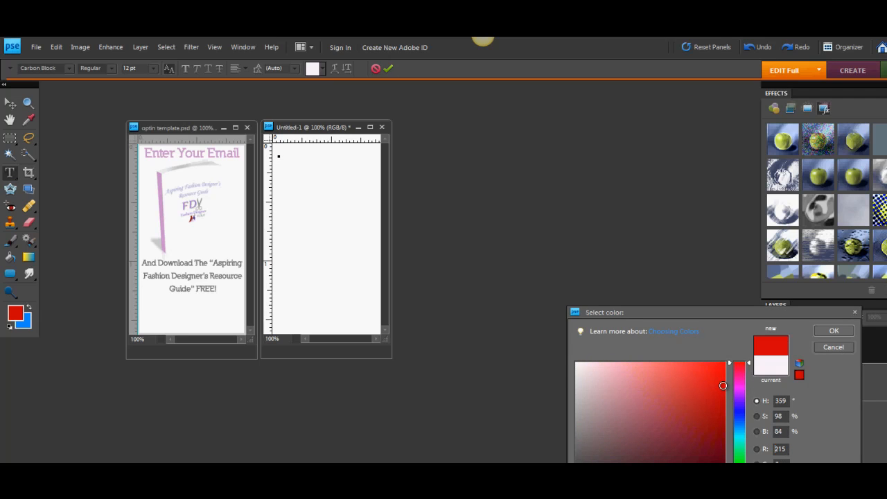
{"action": "left_click", "coordinate": [832, 332]}
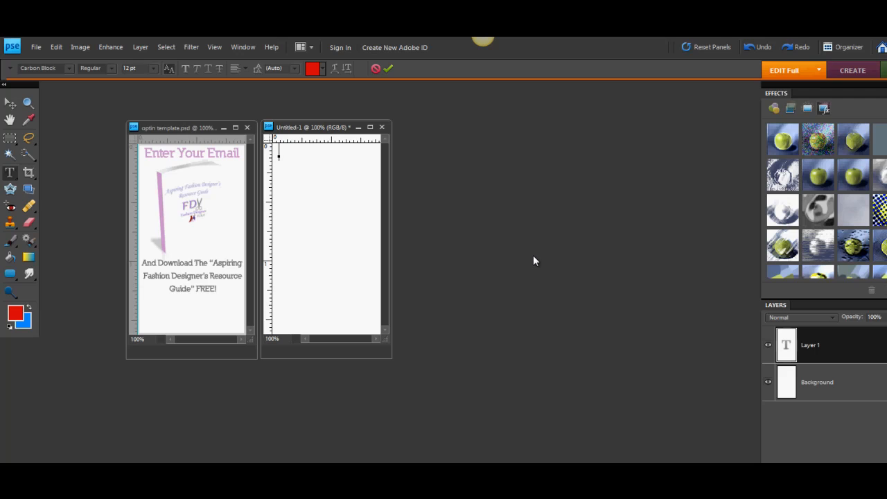
{"action": "type", "text": "GET FREE"}
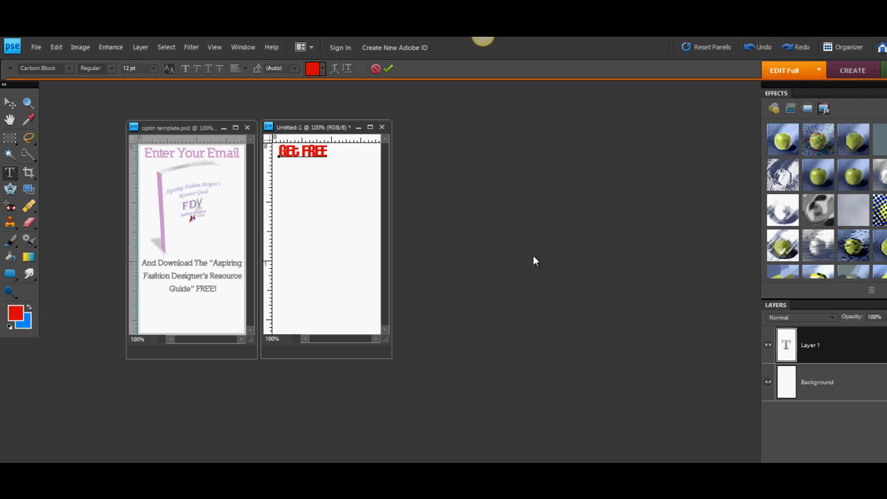
{"action": "type", "text": " GUIDE"}
Set the font of the whole "Get Free Guide" headline to Tahoma.
{"action": "left_click_drag", "start_coordinate": [370, 151], "coordinate": [271, 152]}
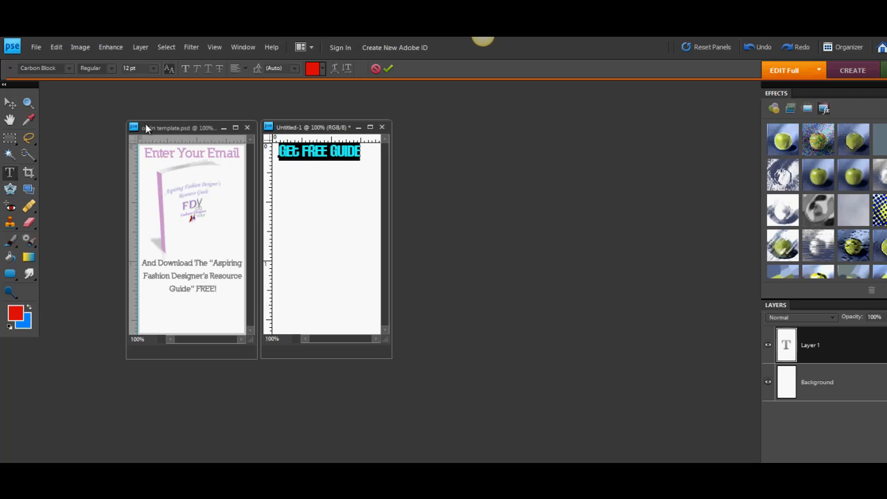
{"action": "left_click", "coordinate": [69, 67]}
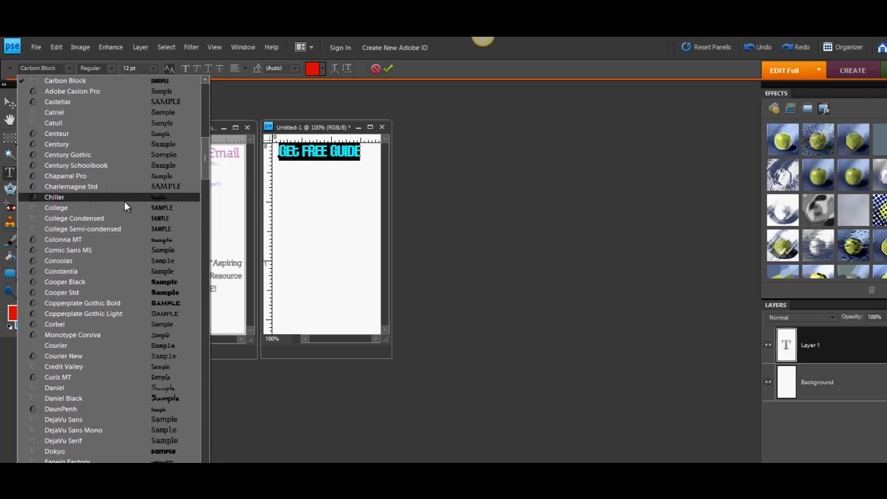
{"action": "left_click_drag", "start_coordinate": [202, 171], "coordinate": [176, 402]}
{"action": "scroll", "coordinate": [175, 401], "scroll_direction": "down", "scroll_amount": 3}
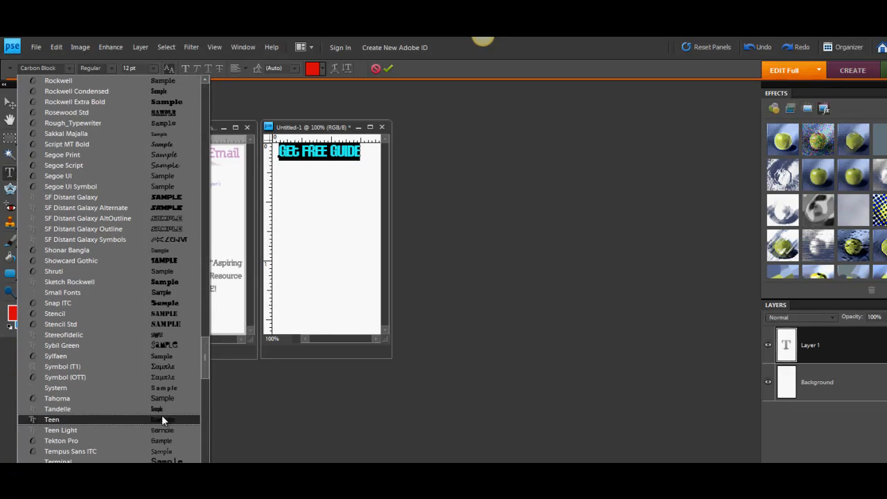
{"action": "left_click", "coordinate": [171, 413]}
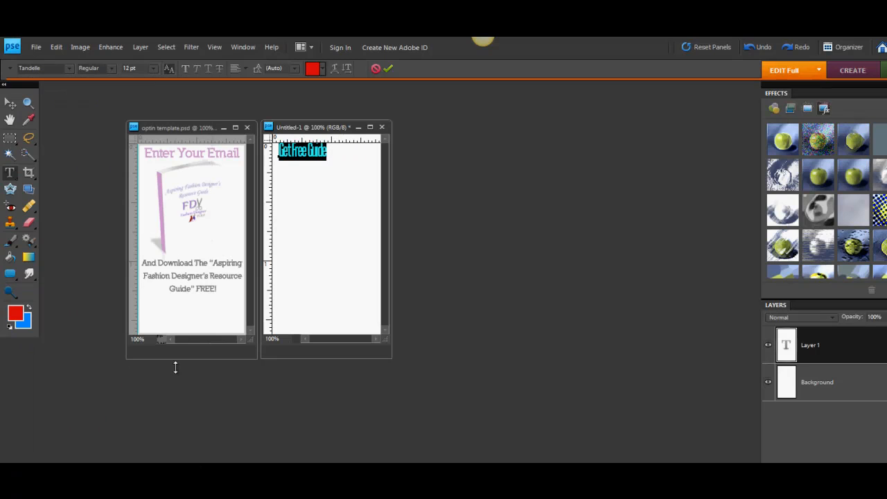
{"action": "left_click", "coordinate": [68, 68]}
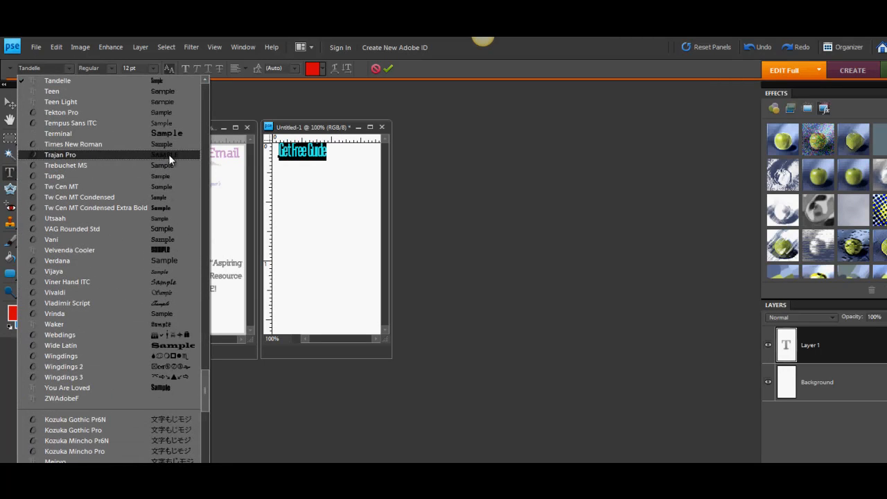
{"action": "left_click_drag", "start_coordinate": [207, 378], "coordinate": [208, 361]}
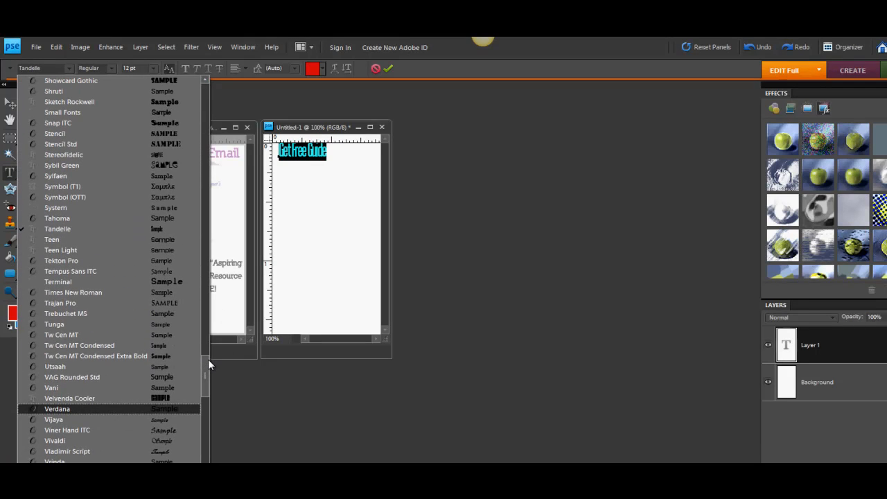
{"action": "left_click", "coordinate": [124, 218]}
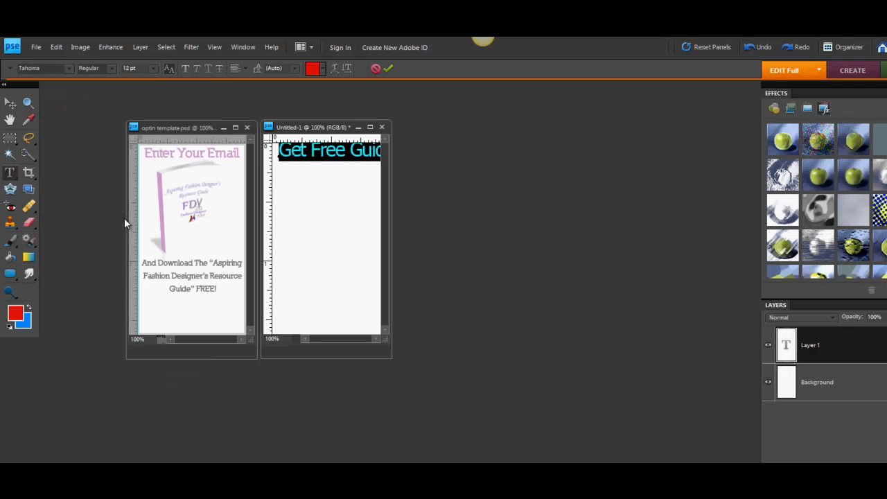
Set the "Get Free Guide" headline to 9 pt Bold so it fits the file's width, and commit the text.
{"action": "left_click", "coordinate": [152, 67]}
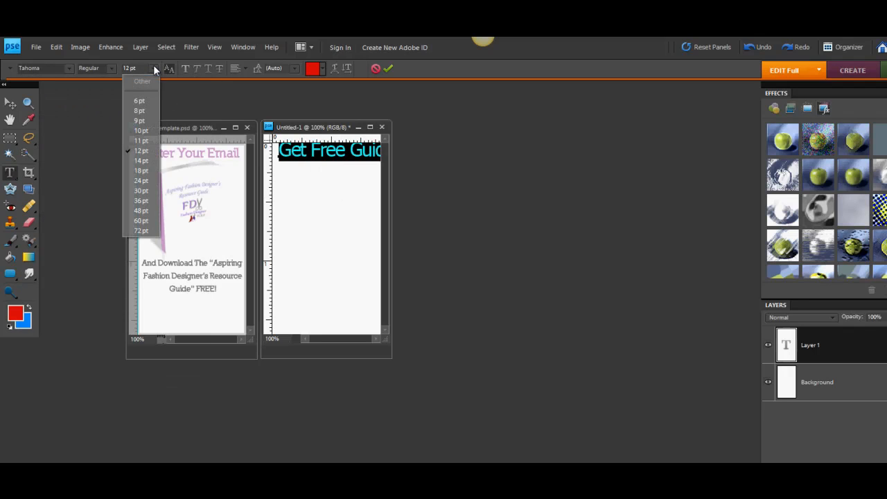
{"action": "left_click", "coordinate": [142, 101]}
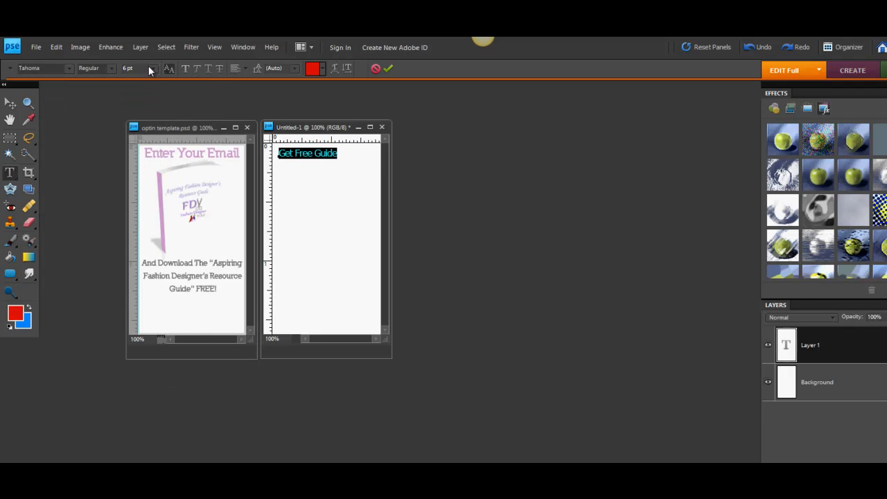
{"action": "left_click", "coordinate": [149, 68]}
{"action": "left_click", "coordinate": [144, 117]}
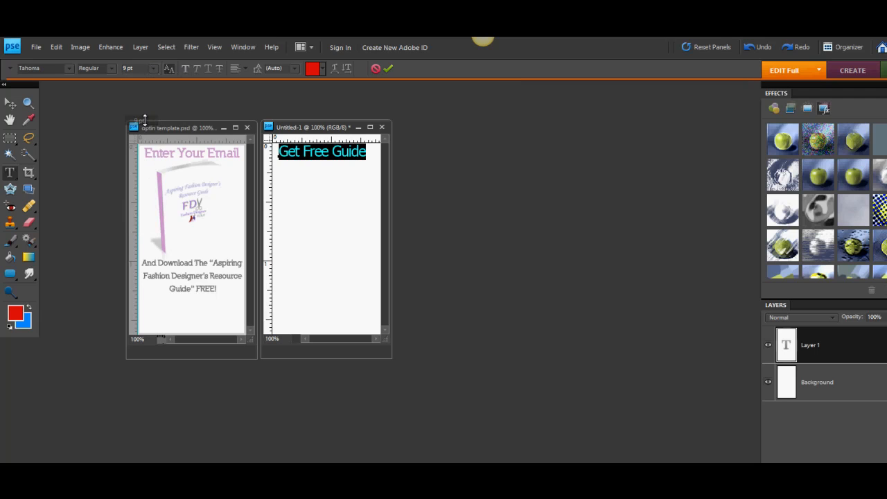
{"action": "left_click", "coordinate": [111, 68]}
{"action": "left_click", "coordinate": [102, 87]}
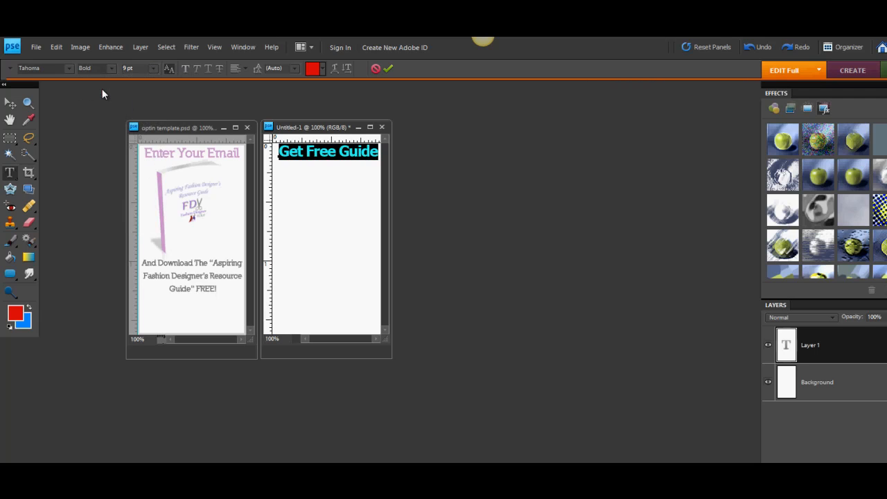
{"action": "left_click", "coordinate": [339, 212]}
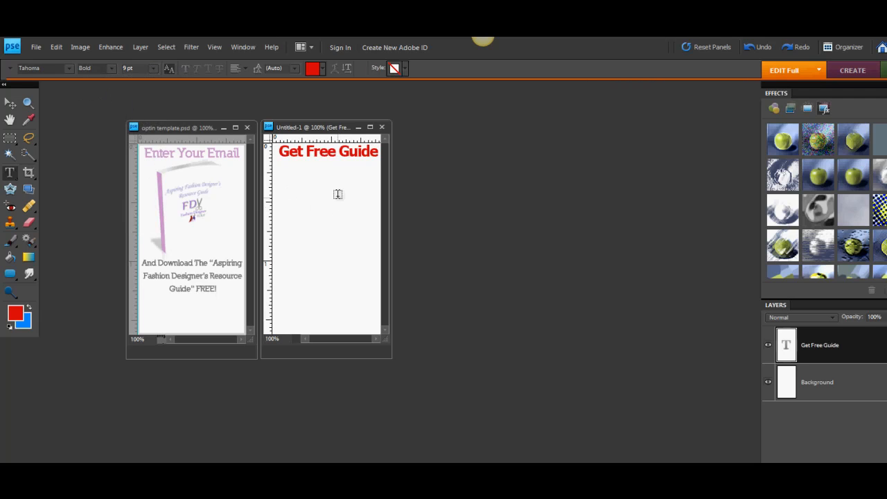
Open the fashion designer you logo, copy it into the blank file below the headline, and scale it to 78.6% proportionally.
{"action": "left_click", "coordinate": [302, 196]}
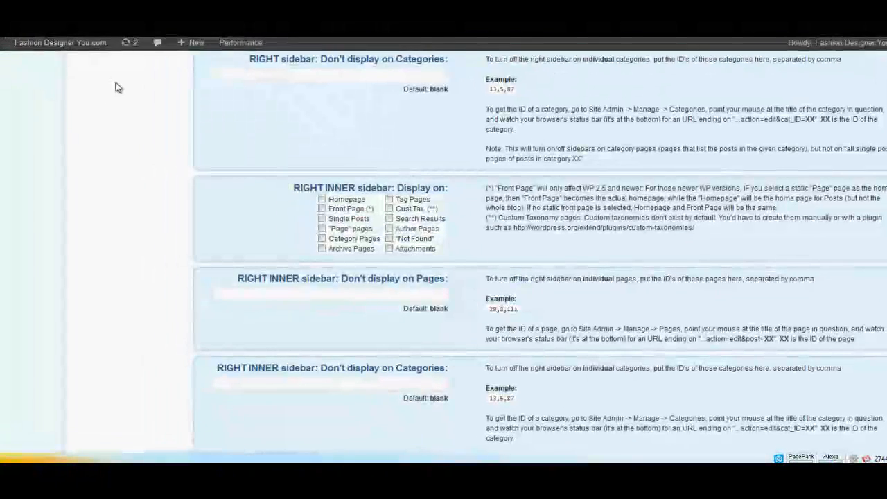
{"action": "left_click", "coordinate": [38, 62]}
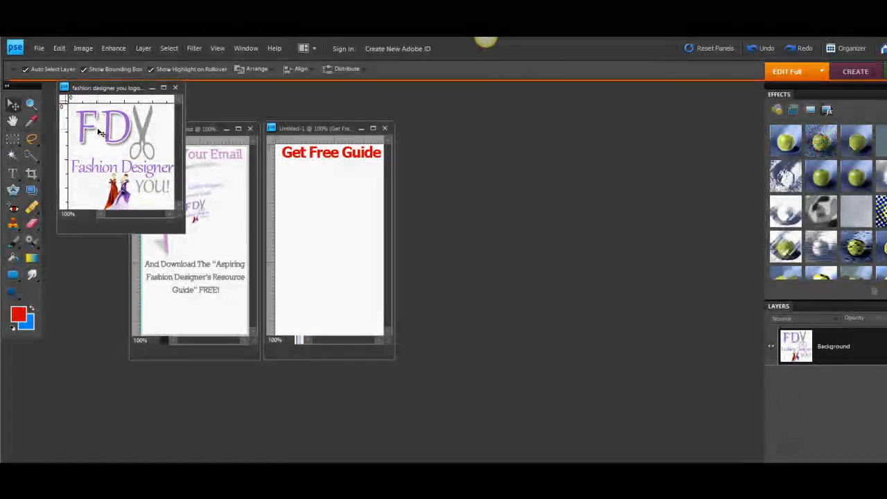
{"action": "left_click_drag", "start_coordinate": [101, 132], "coordinate": [307, 230]}
{"action": "left_click_drag", "start_coordinate": [338, 226], "coordinate": [326, 180]}
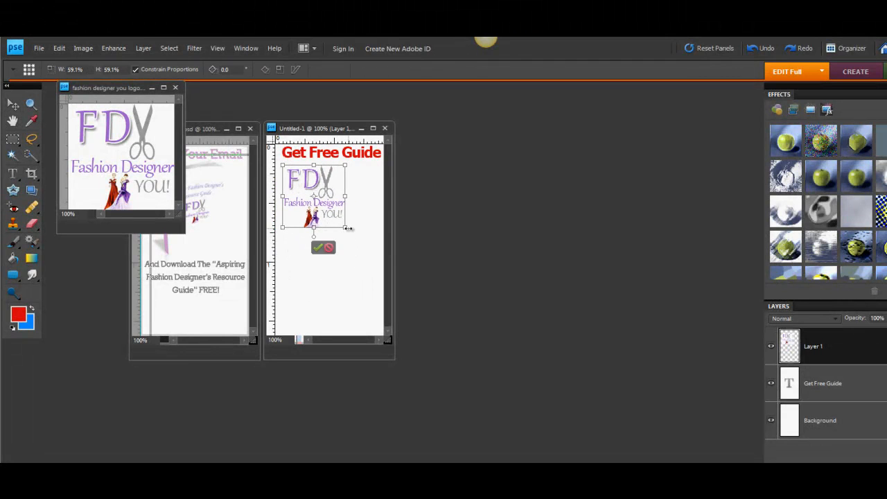
{"action": "left_click_drag", "start_coordinate": [345, 226], "coordinate": [366, 247]}
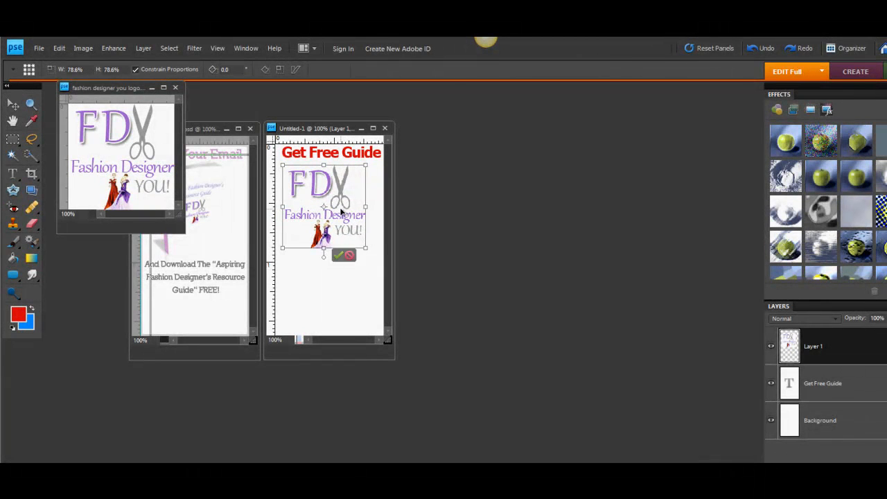
Move the logo up directly beneath the "Get Free Guide" headline, nudge it right to centre it, and commit the transform.
{"action": "left_click_drag", "start_coordinate": [341, 211], "coordinate": [342, 204]}
{"action": "key", "text": "Right"}
{"action": "key", "text": "Right"}
{"action": "key", "text": "Right"}
{"action": "key", "text": "Right"}
{"action": "key", "text": "Right"}
{"action": "key", "text": "Right"}
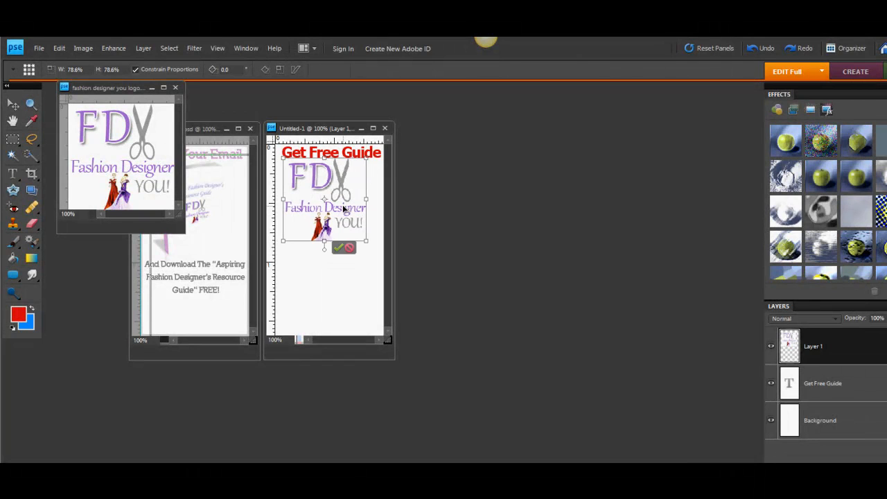
{"action": "key", "text": "Return"}
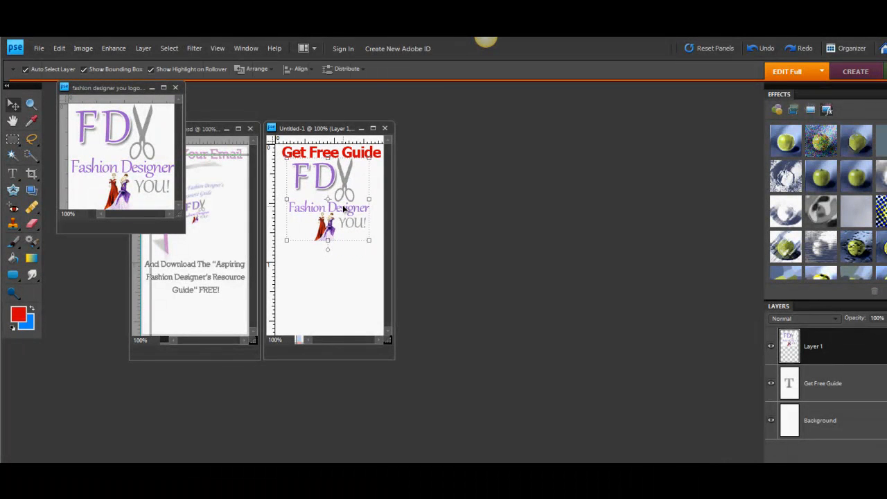
{"action": "left_click", "coordinate": [349, 279]}
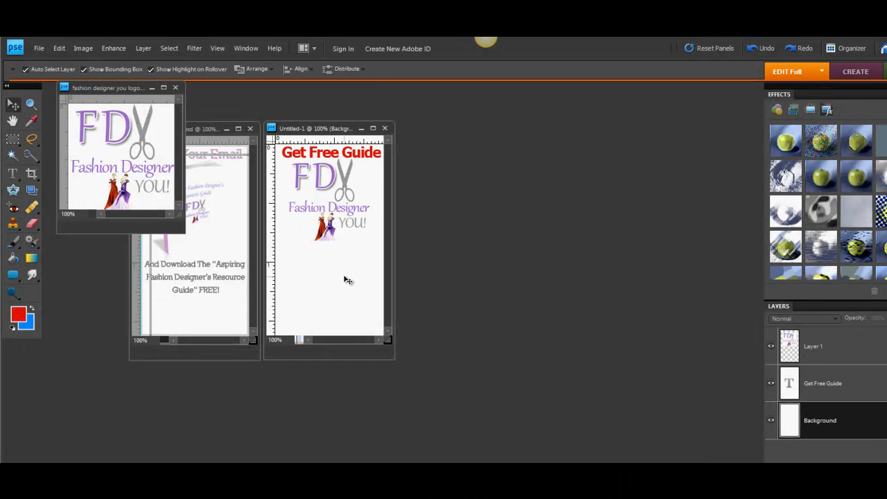
Add a new red text line reading "Learn How To" below the logo.
{"action": "left_click", "coordinate": [13, 173]}
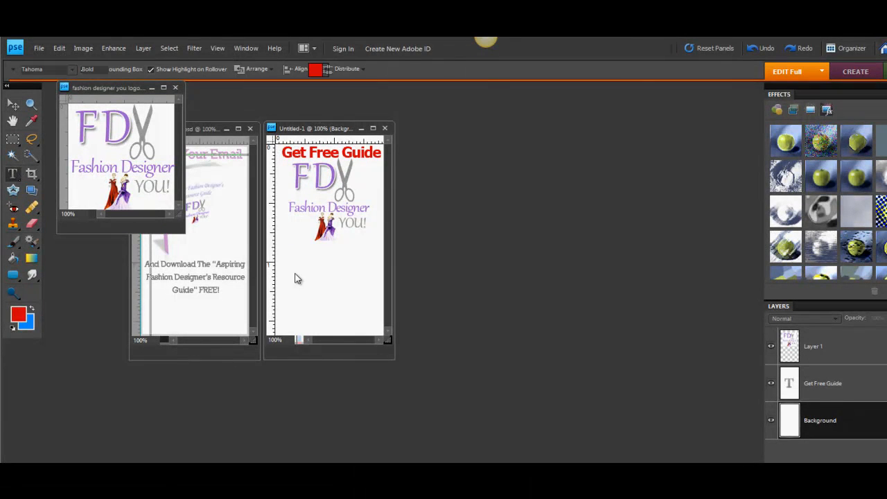
{"action": "left_click", "coordinate": [293, 258]}
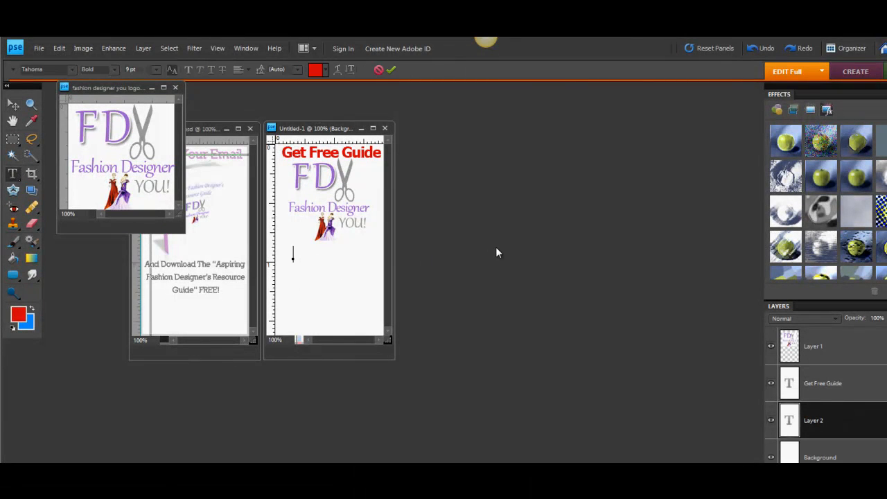
{"action": "type", "text": "Learn how to"}
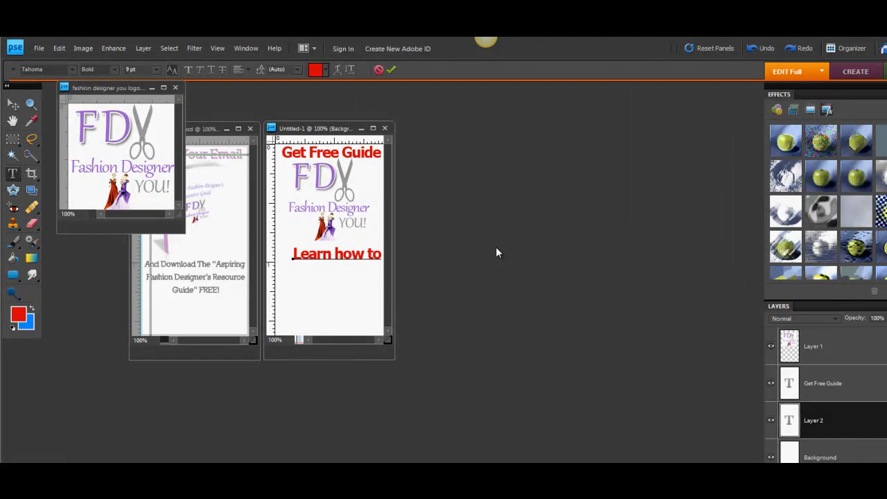
{"action": "type", "text": "become"}
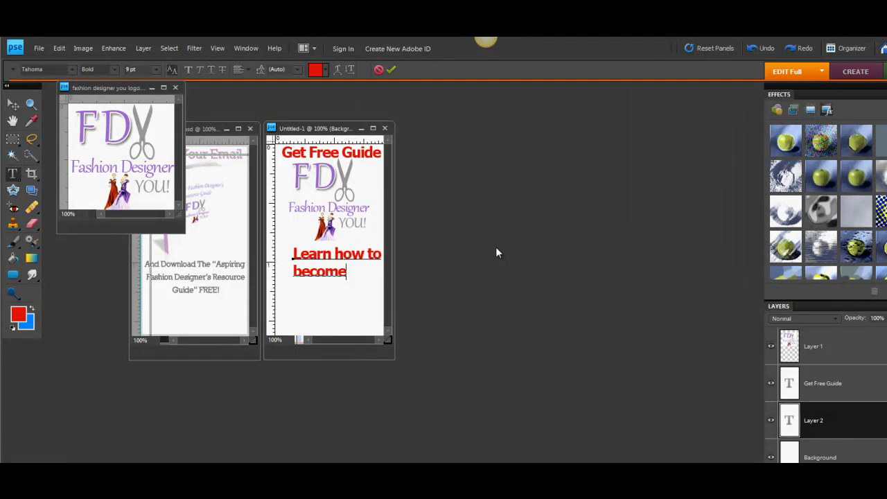
{"action": "key", "text": "BackSpace"}
{"action": "key", "text": "BackSpace"}
{"action": "key", "text": "BackSpace"}
{"action": "key", "text": "BackSpace"}
{"action": "key", "text": "BackSpace"}
{"action": "key", "text": "BackSpace"}
{"action": "key", "text": "BackSpace"}
{"action": "key", "text": "BackSpace"}
{"action": "key", "text": "BackSpace"}
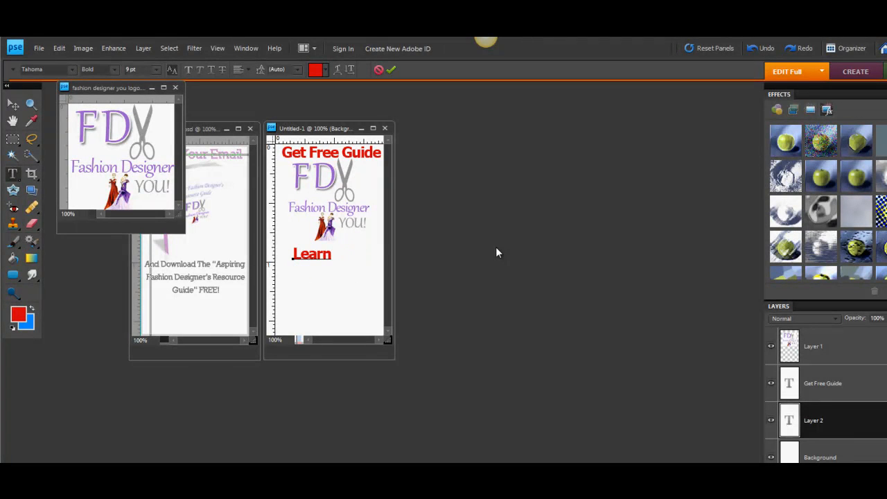
{"action": "type", "text": "How to"}
{"action": "key", "text": "BackSpace"}
{"action": "key", "text": "BackSpace"}
{"action": "type", "text": "TO"}
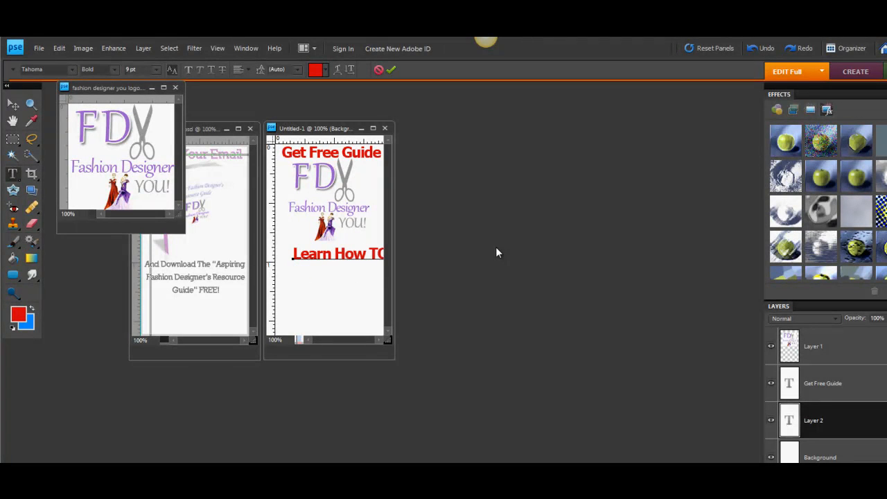
{"action": "key", "text": "BackSpace"}
{"action": "type", "text": "o"}
Continue the text with the lines "Become a Fashion" and "Designer FREE!" and shift the block to the file's left edge.
{"action": "key", "text": "Return"}
{"action": "type", "text": "Becoma"}
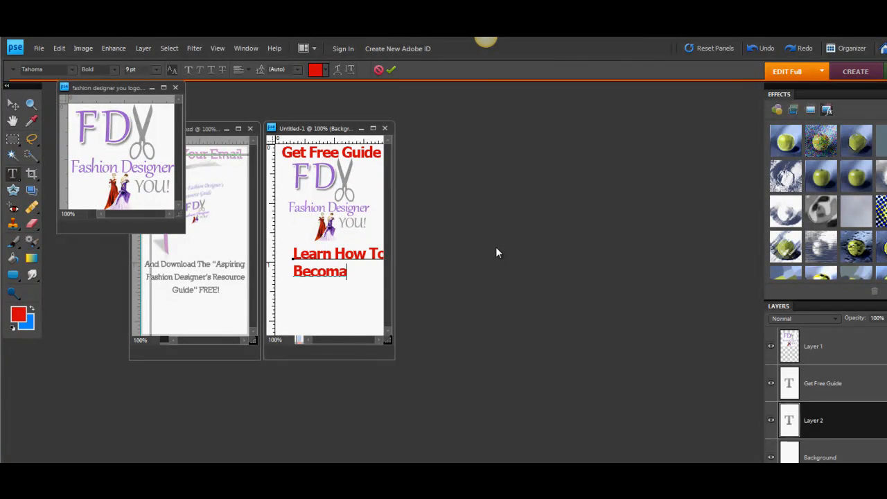
{"action": "type", "text": " a Fas"}
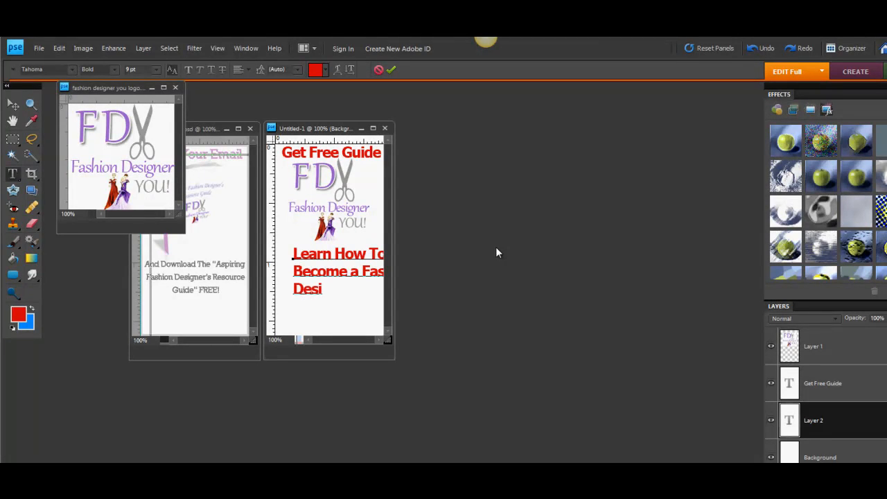
{"action": "type", "text": "gner FRE"}
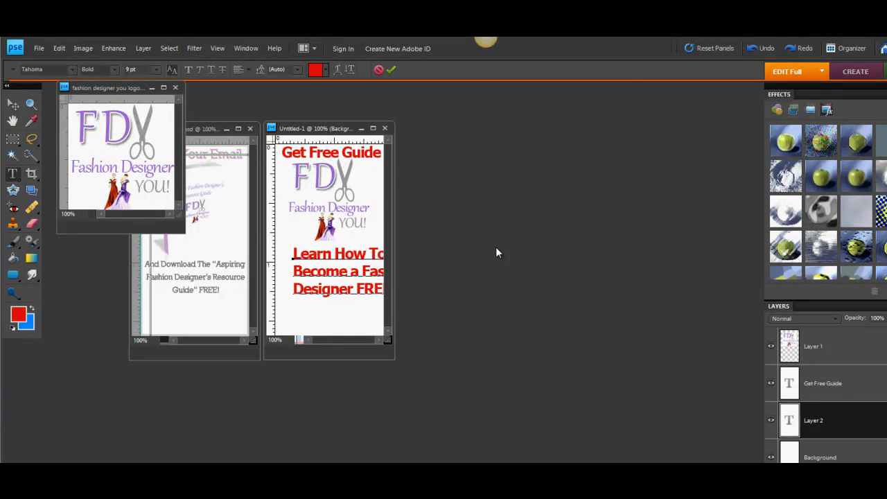
{"action": "left_click_drag", "start_coordinate": [370, 327], "coordinate": [353, 327]}
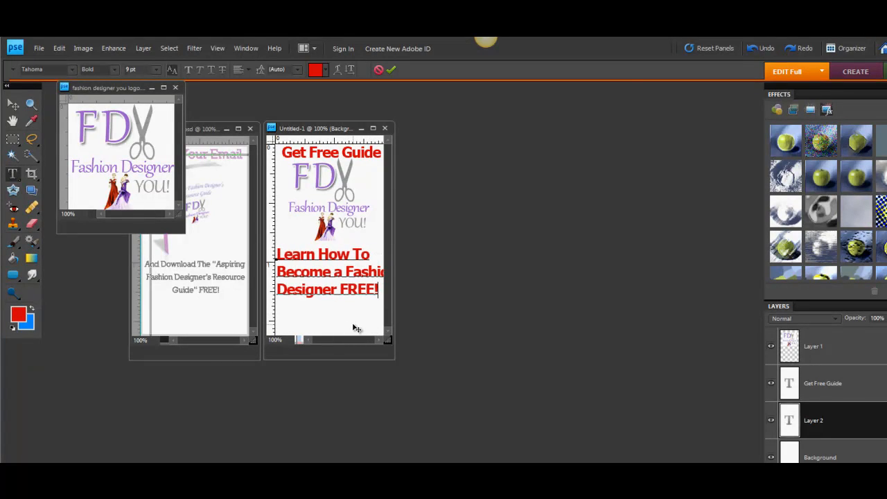
Reduce the whole "Learn How To Become a Fashion Designer FREE!" text to 8 pt and commit it.
{"action": "left_click_drag", "start_coordinate": [276, 252], "coordinate": [381, 320]}
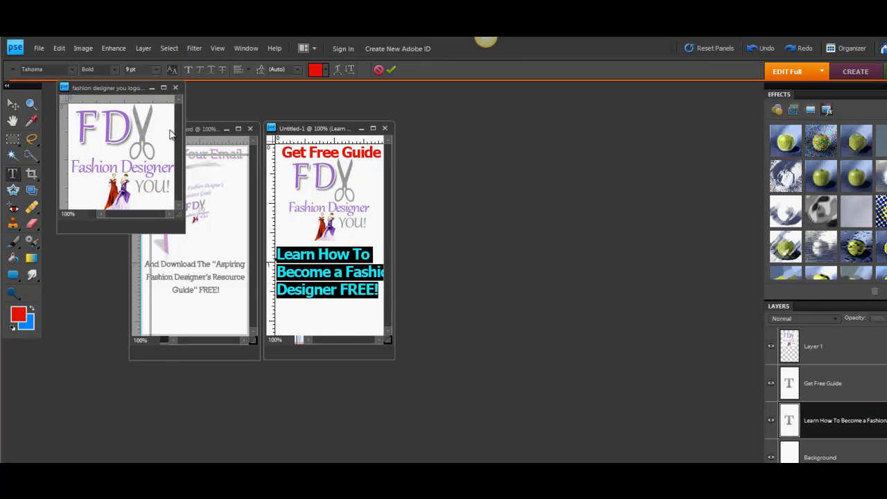
{"action": "left_click", "coordinate": [156, 69]}
{"action": "left_click", "coordinate": [142, 111]}
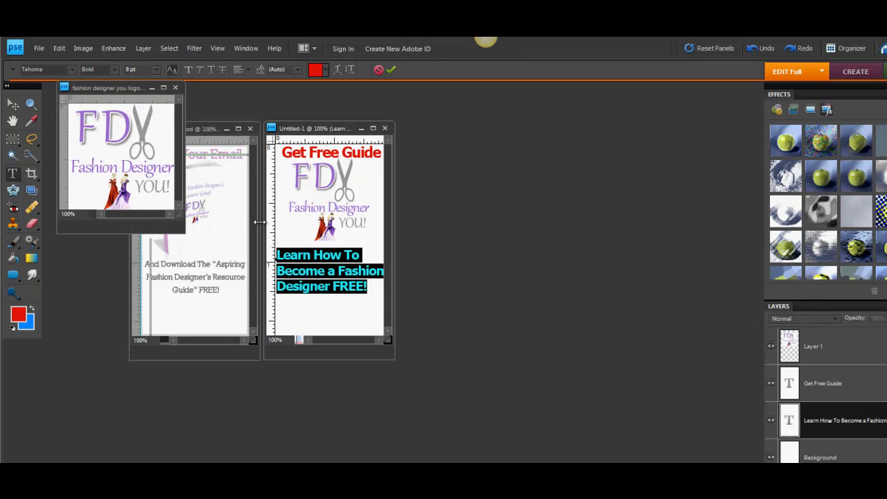
{"action": "left_click", "coordinate": [334, 317]}
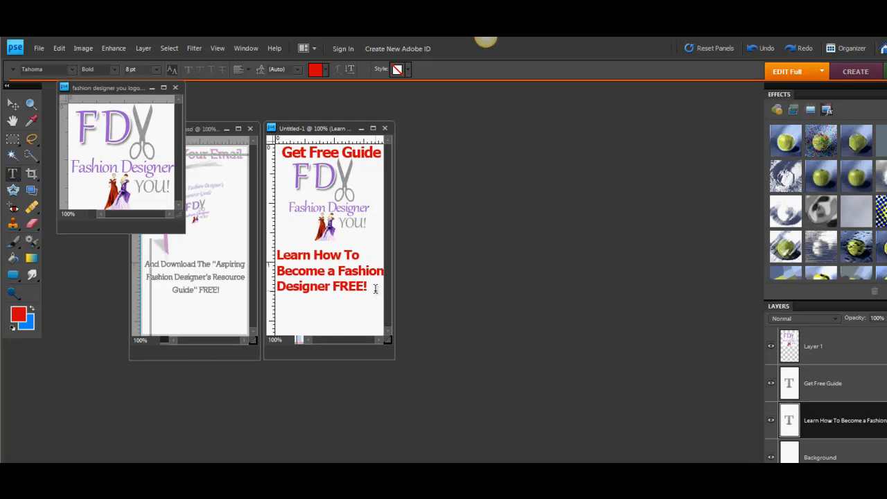
Centre-align the "Learn How To Become a Fashion Designer FREE!" text, reposition it centred directly beneath the logo, and commit it.
{"action": "left_click_drag", "start_coordinate": [375, 288], "coordinate": [270, 254]}
{"action": "left_click", "coordinate": [248, 68]}
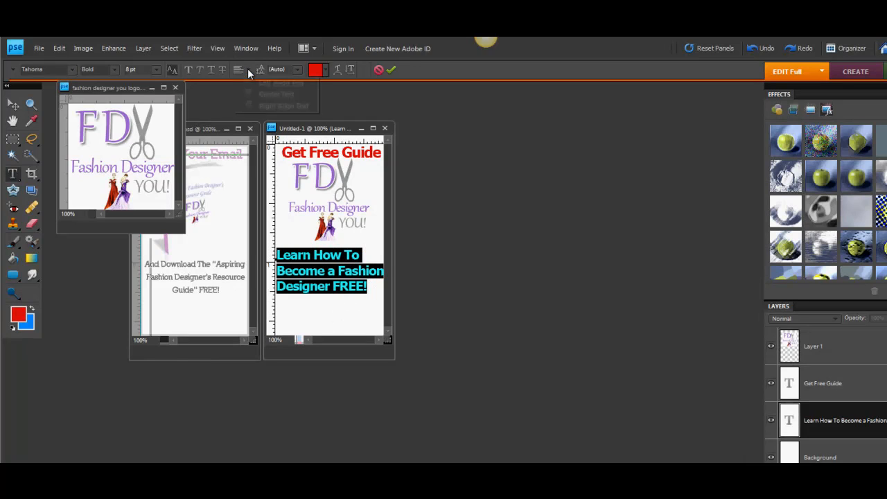
{"action": "left_click", "coordinate": [250, 95]}
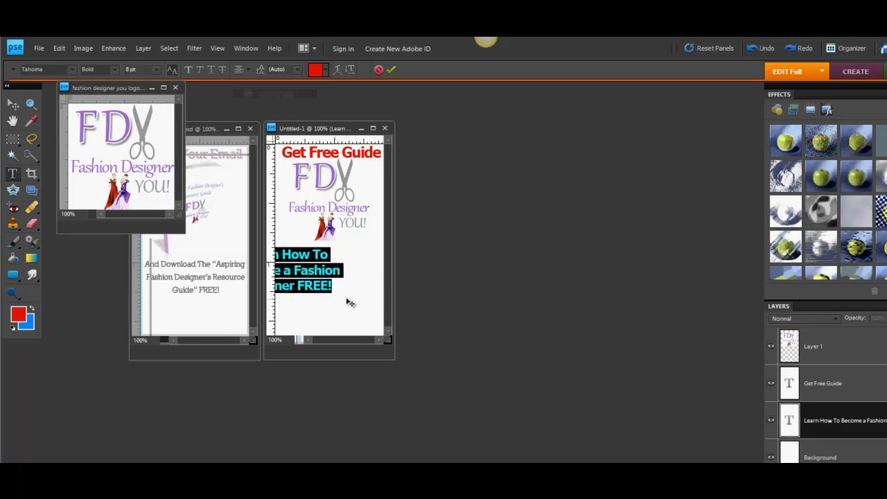
{"action": "left_click_drag", "start_coordinate": [350, 303], "coordinate": [388, 300]}
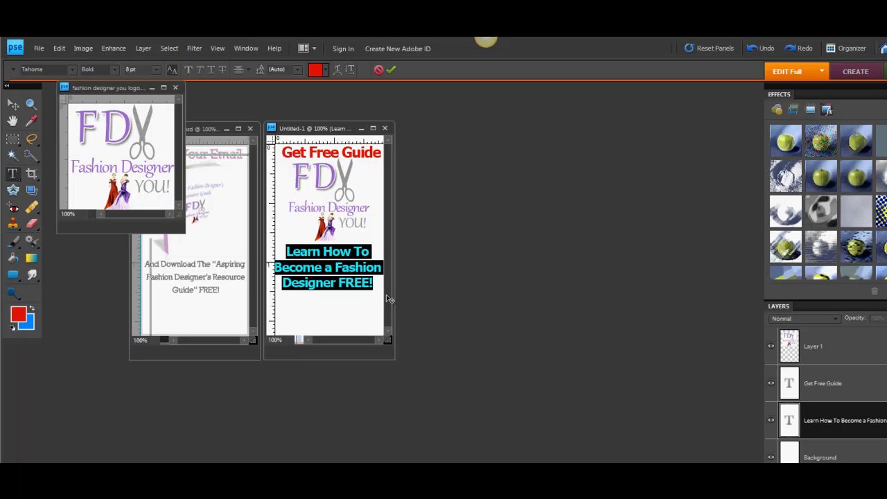
{"action": "left_click_drag", "start_coordinate": [386, 295], "coordinate": [386, 291]}
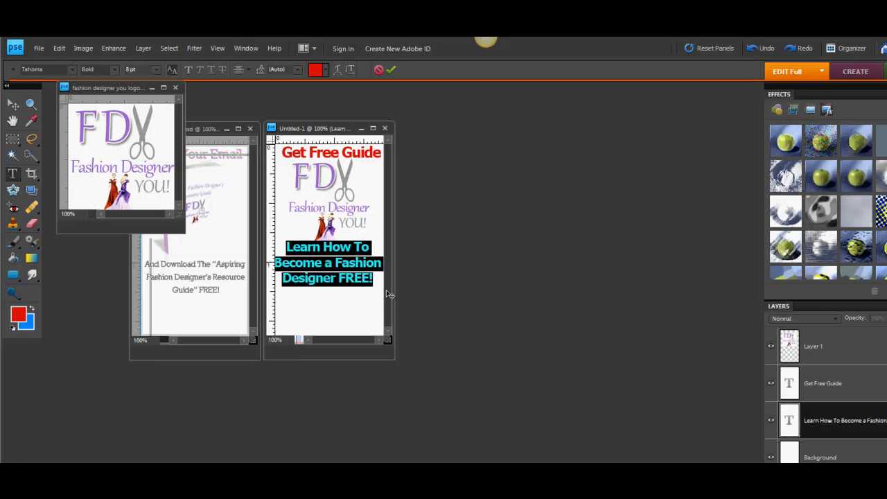
{"action": "key", "text": "ctrl+Return"}
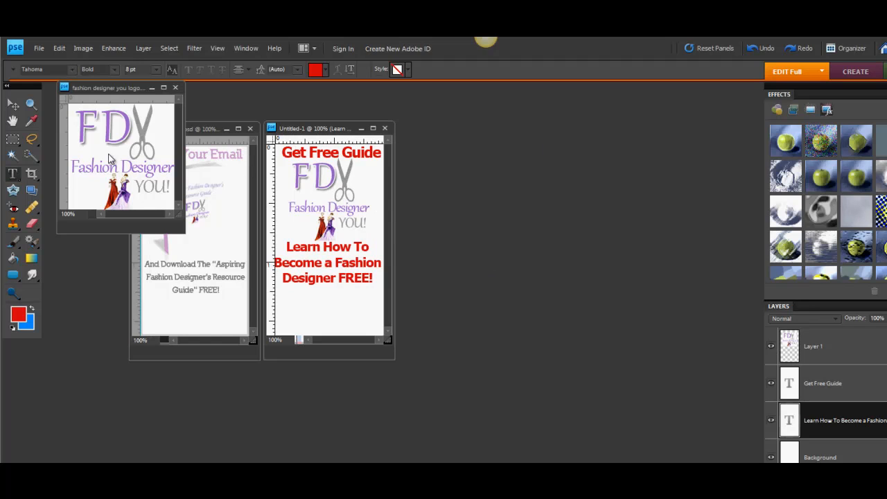
Add the text "Enter Your Email!" and position it centred directly beneath the "Designer FREE!" line.
{"action": "left_click", "coordinate": [304, 307]}
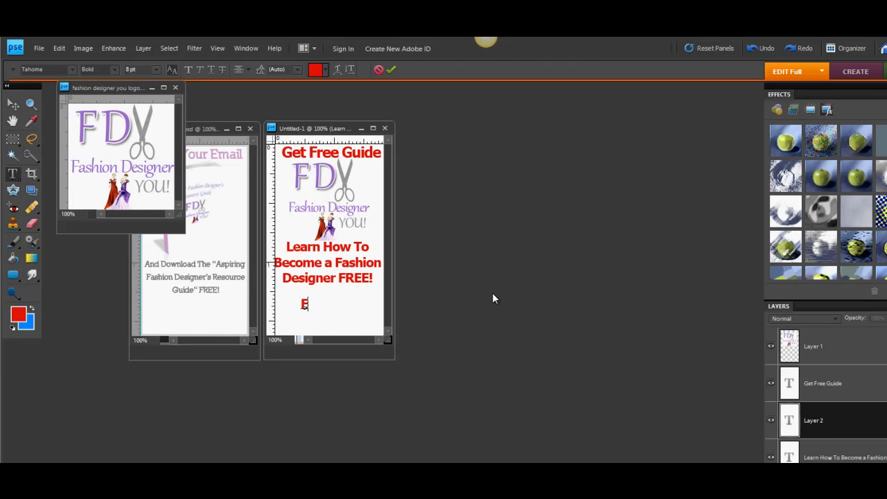
{"action": "type", "text": "Enter Your "}
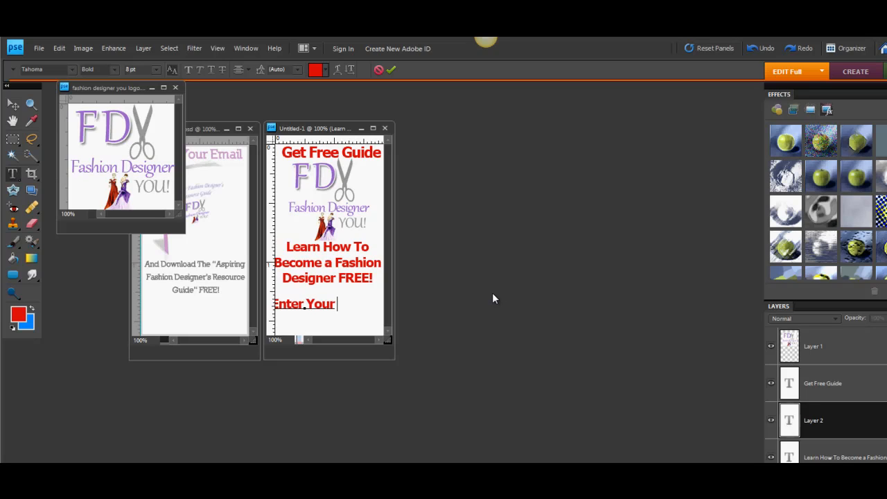
{"action": "type", "text": "Email"}
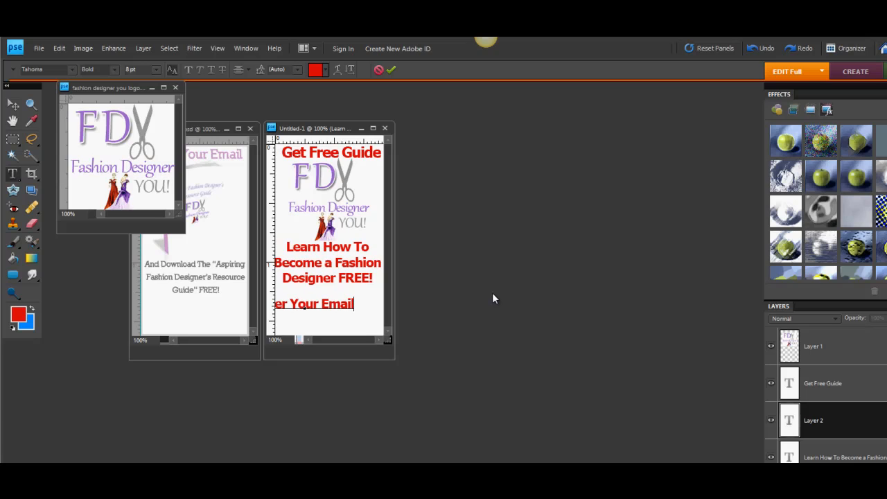
{"action": "type", "text": "!"}
{"action": "left_click_drag", "start_coordinate": [348, 330], "coordinate": [270, 291]}
{"action": "left_click", "coordinate": [371, 319]}
{"action": "left_click", "coordinate": [378, 297]}
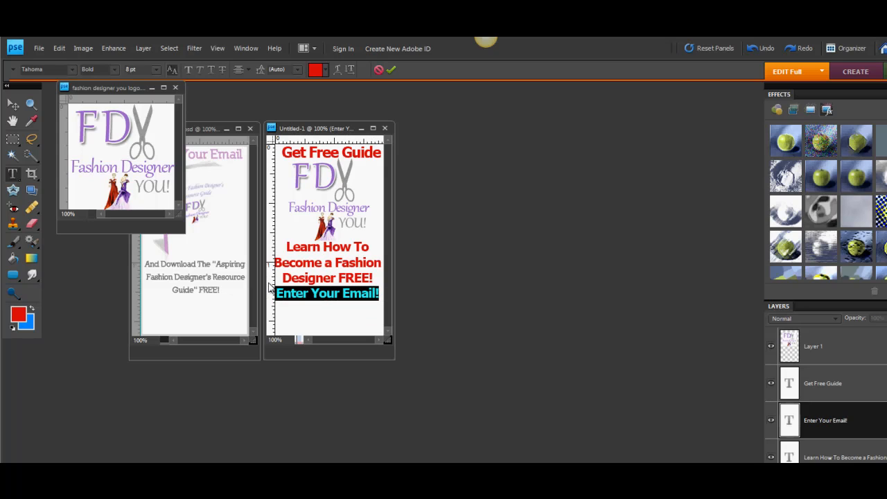
Set the "Enter Your Email!" text to Regular style and colour it light purple, sampled from the logo.
{"action": "left_click", "coordinate": [113, 69]}
{"action": "left_click", "coordinate": [110, 79]}
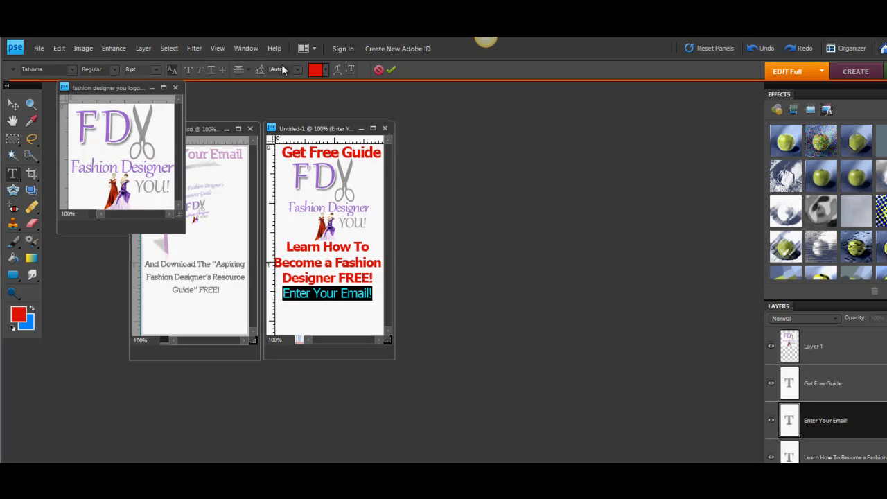
{"action": "left_click", "coordinate": [315, 70]}
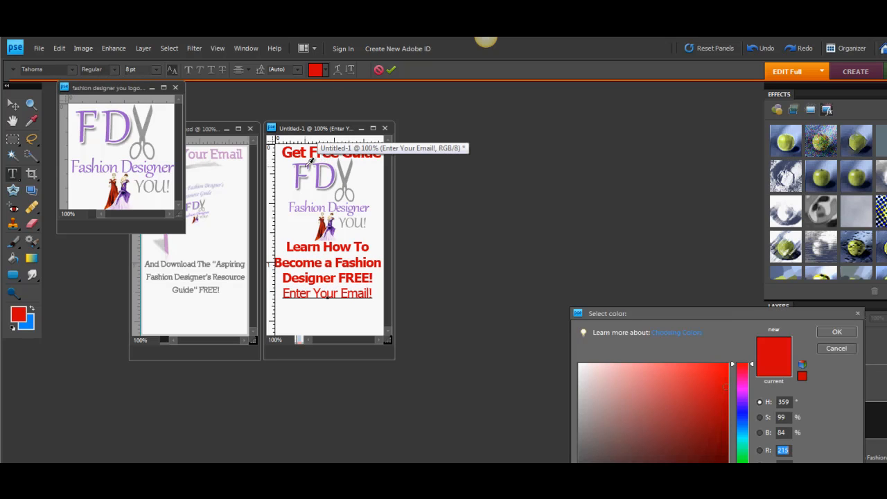
{"action": "left_click", "coordinate": [306, 168]}
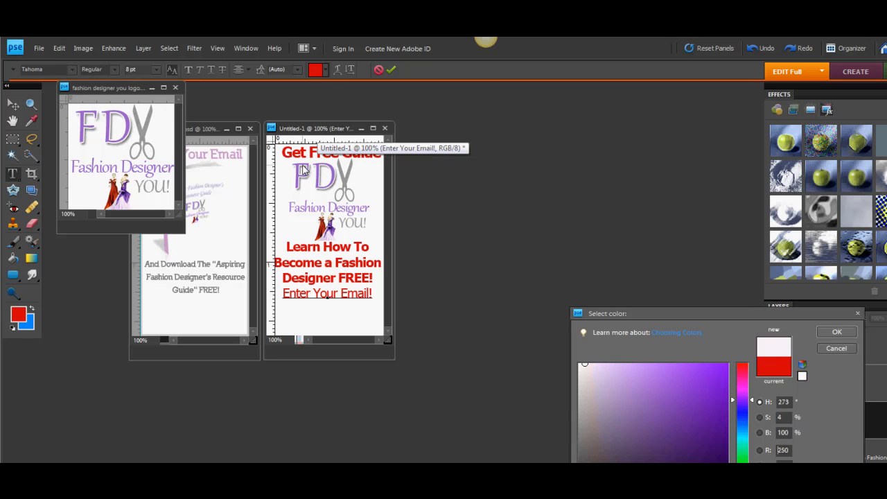
{"action": "left_click", "coordinate": [333, 220]}
{"action": "left_click", "coordinate": [838, 334]}
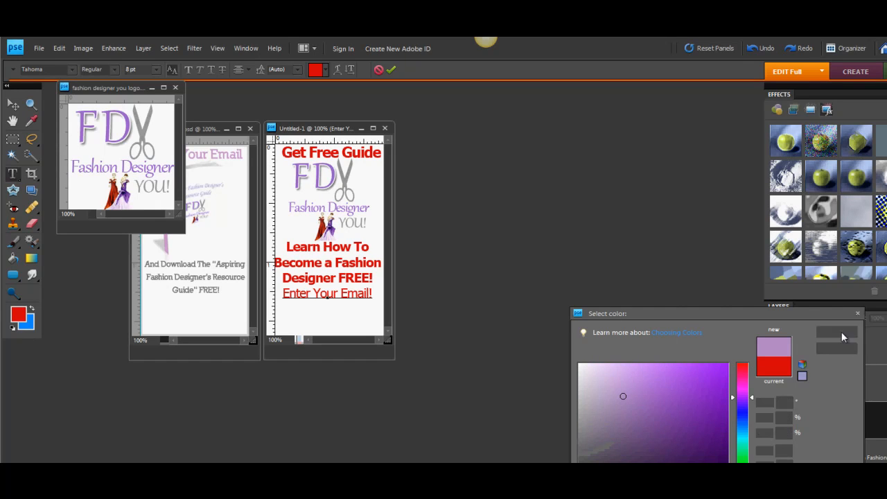
{"action": "left_click", "coordinate": [371, 294]}
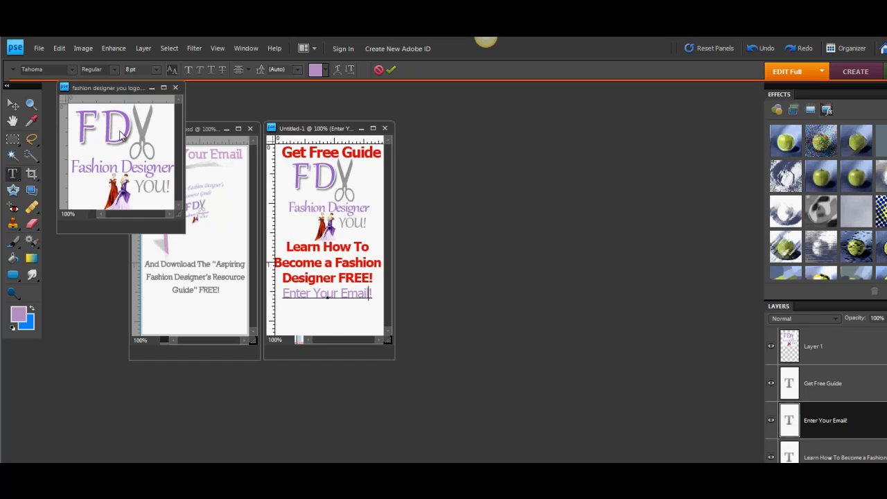
Scale the logo to 86.2%, recentre it under "Get Free Guide", and move the "Learn How To Become a Fashion Designer FREE!" text up beneath it.
{"action": "left_click", "coordinate": [13, 105]}
{"action": "left_click", "coordinate": [303, 188]}
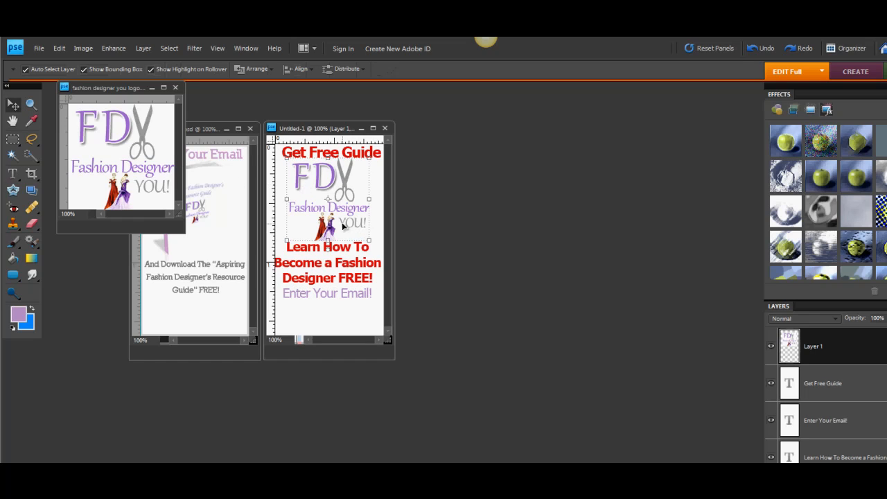
{"action": "left_click_drag", "start_coordinate": [369, 240], "coordinate": [359, 228]}
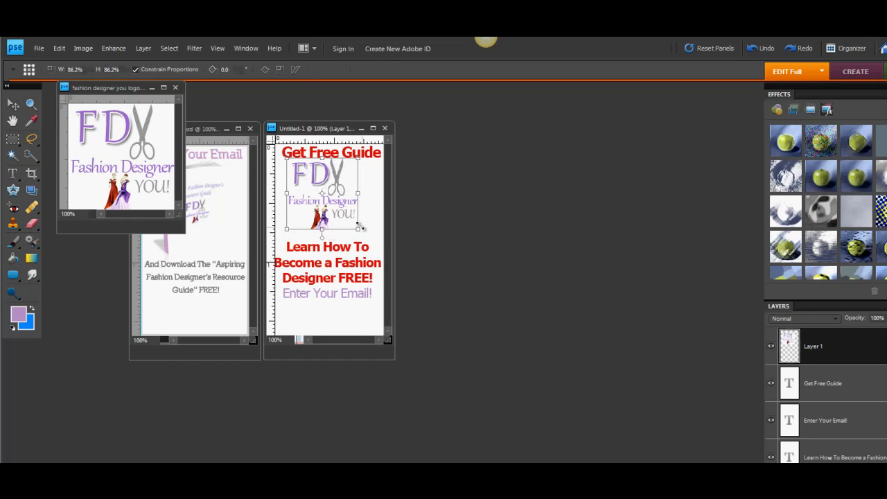
{"action": "left_click_drag", "start_coordinate": [324, 196], "coordinate": [329, 197]}
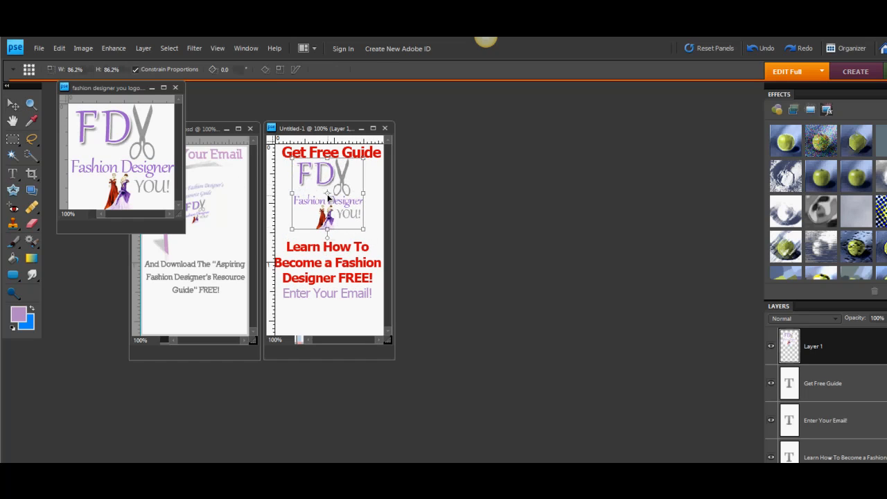
{"action": "left_click", "coordinate": [338, 259]}
{"action": "left_click_drag", "start_coordinate": [338, 259], "coordinate": [340, 248]}
Nudge the "Enter Your Email!" text up to sit just beneath the "Designer FREE!" line with a small gap.
{"action": "left_click", "coordinate": [333, 293]}
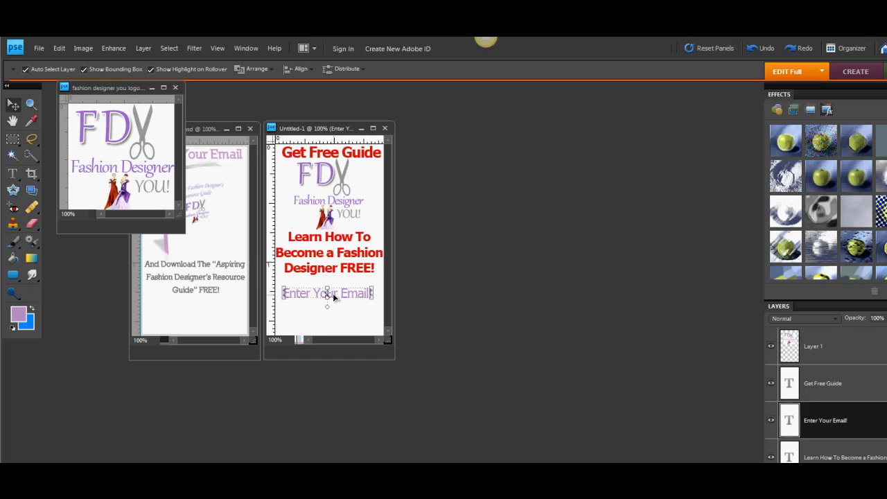
{"action": "key", "text": "Up"}
{"action": "key", "text": "Up"}
{"action": "key", "text": "Up"}
{"action": "key", "text": "Up"}
{"action": "key", "text": "Up"}
{"action": "key", "text": "Up"}
{"action": "key", "text": "Up"}
{"action": "key", "text": "Up"}
{"action": "key", "text": "Up"}
{"action": "key", "text": "Up"}
{"action": "key", "text": "Up"}
{"action": "key", "text": "Up"}
{"action": "key", "text": "Up"}
{"action": "key", "text": "Up"}
{"action": "key", "text": "Up"}
{"action": "key", "text": "Up"}
{"action": "key", "text": "Up"}
{"action": "key", "text": "Up"}
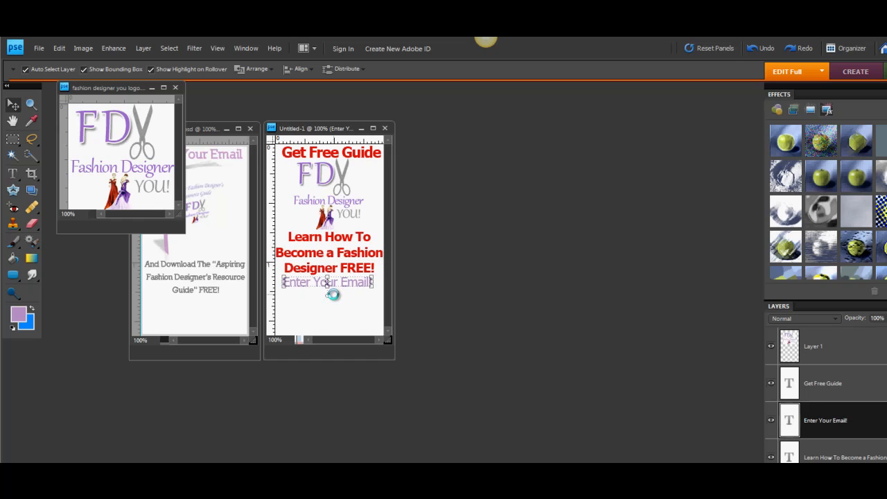
{"action": "left_click", "coordinate": [338, 302]}
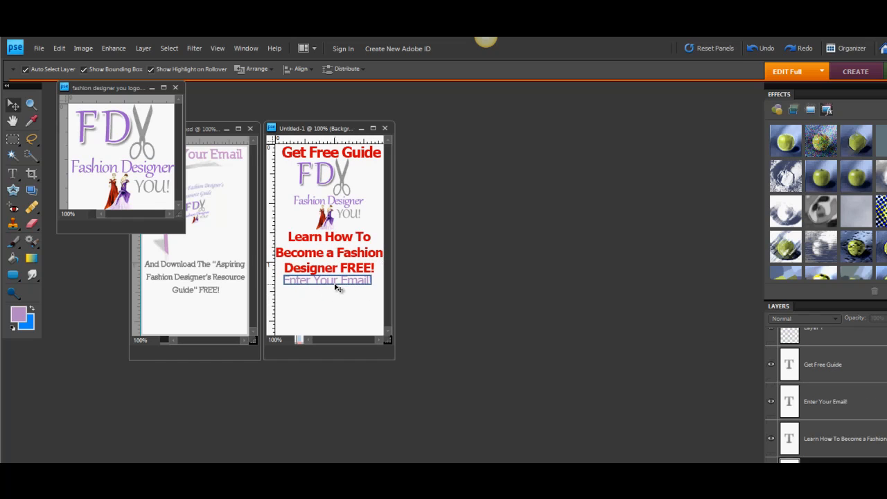
{"action": "left_click", "coordinate": [336, 285]}
{"action": "key", "text": "Down"}
{"action": "key", "text": "Down"}
{"action": "key", "text": "Down"}
{"action": "key", "text": "Down"}
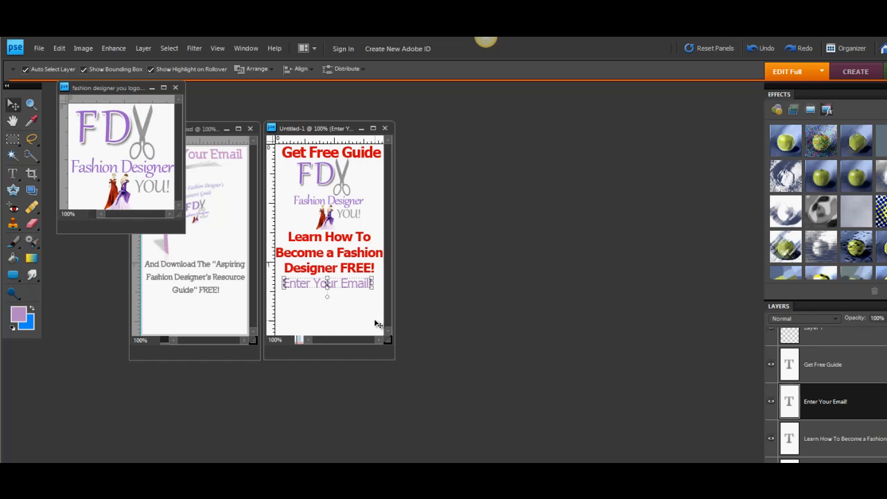
Close the fashion designer logo document and the optin template document, keeping only the new graphic open.
{"action": "left_click", "coordinate": [176, 87]}
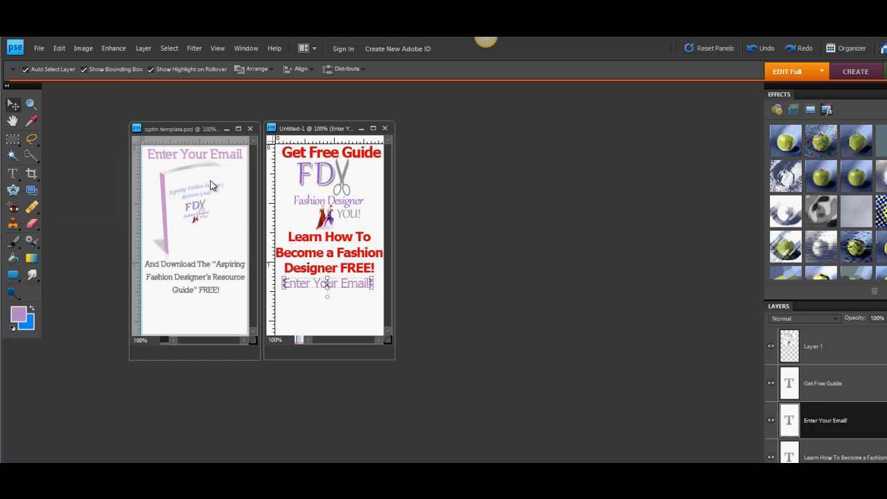
{"action": "left_click", "coordinate": [250, 129]}
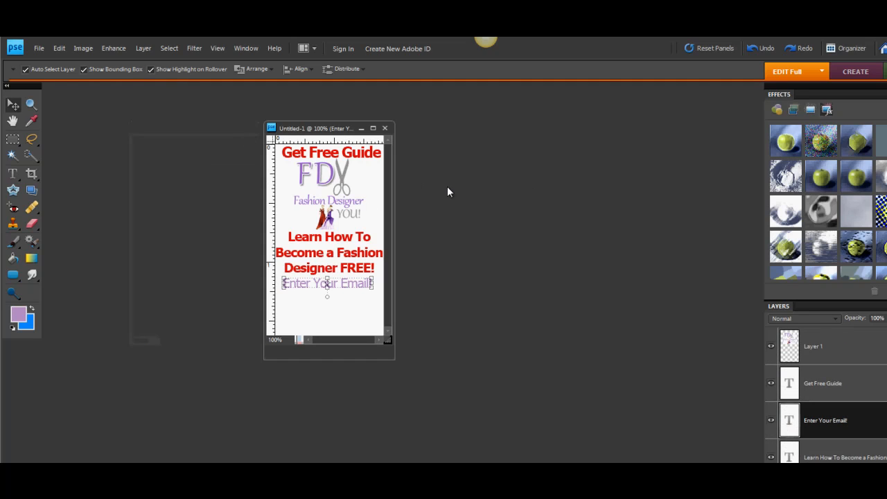
Nudge "Get Free Guide" slightly left and shrink the "Learn How To Become a Fashion Designer FREE!" text slightly to fit inside the canvas edges.
{"action": "left_click", "coordinate": [350, 156]}
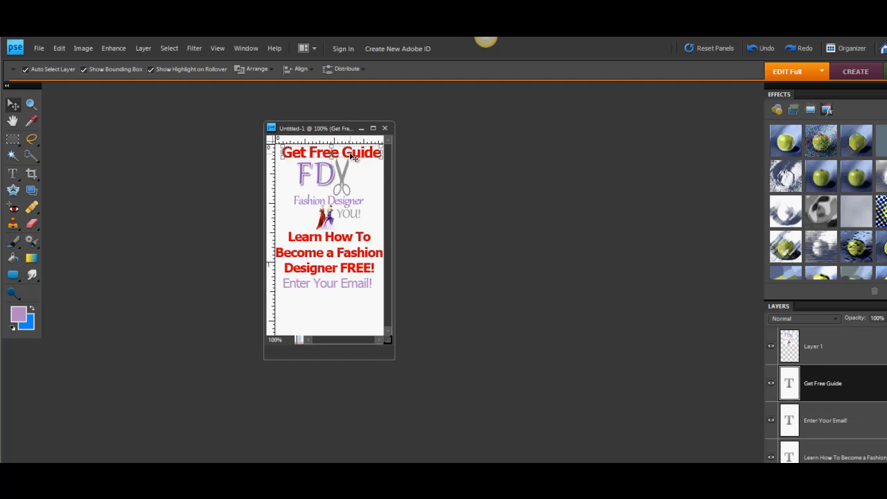
{"action": "key", "text": "Left"}
{"action": "key", "text": "Left"}
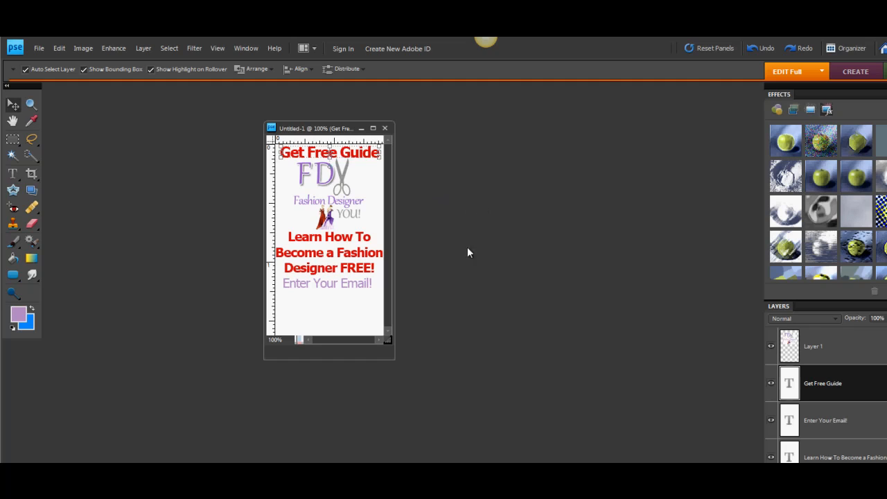
{"action": "double_click", "coordinate": [357, 262]}
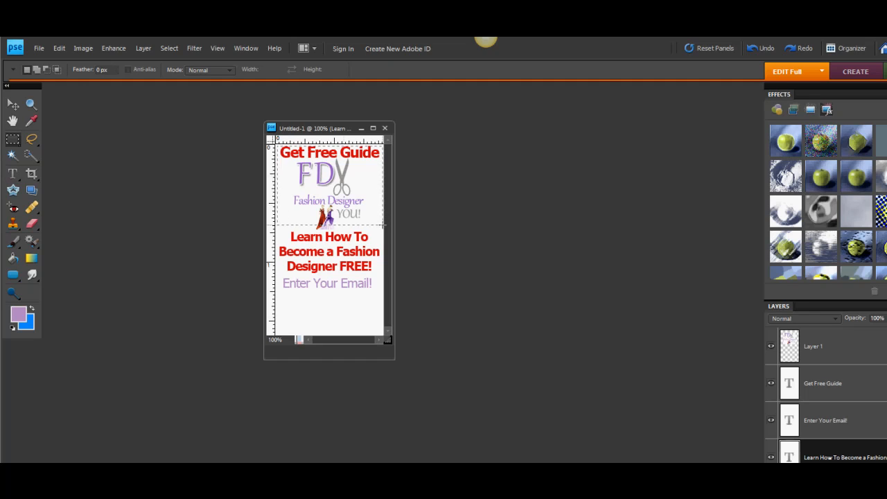
Make a rectangular selection just inside the canvas edges and create a new layer named "border".
{"action": "left_click_drag", "start_coordinate": [376, 292], "coordinate": [383, 334]}
{"action": "left_click", "coordinate": [146, 49]}
{"action": "mouse_move", "coordinate": [160, 61]}
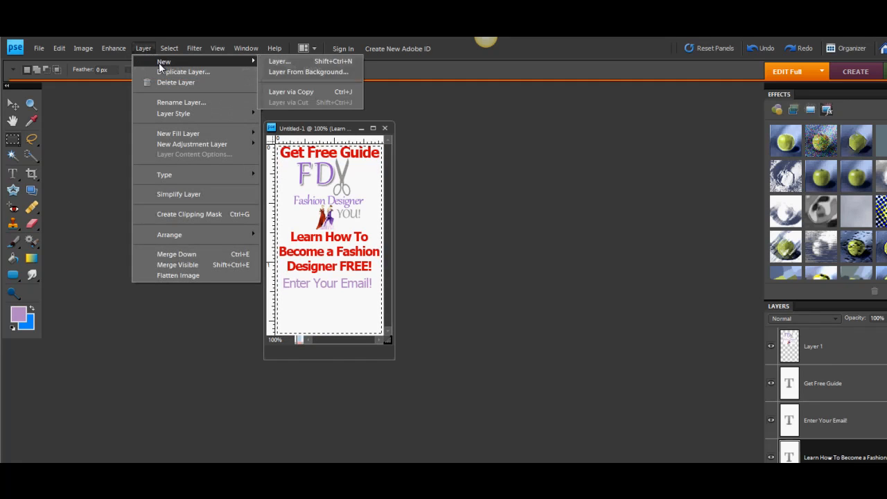
{"action": "left_click", "coordinate": [278, 61]}
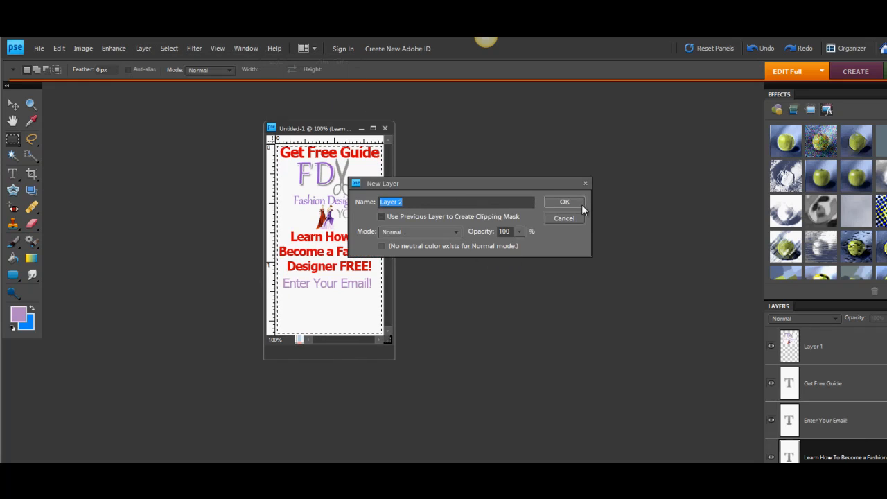
{"action": "type", "text": "border"}
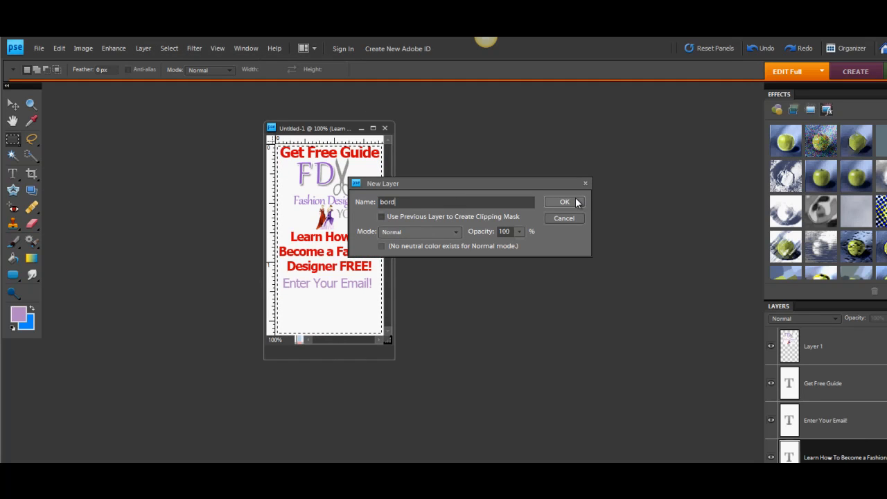
{"action": "left_click", "coordinate": [575, 202]}
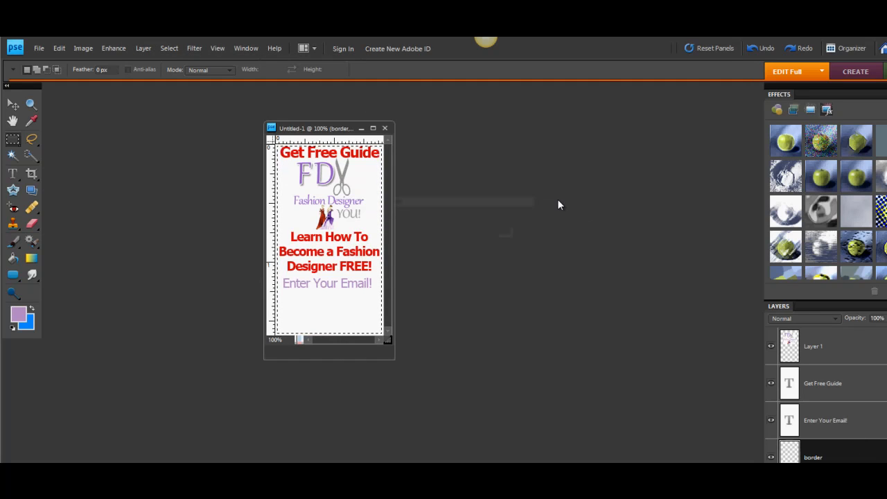
Invert the selection, fill the thin frame on the border layer with the light purple foreground colour, and deselect.
{"action": "left_click", "coordinate": [168, 47]}
{"action": "left_click", "coordinate": [181, 92]}
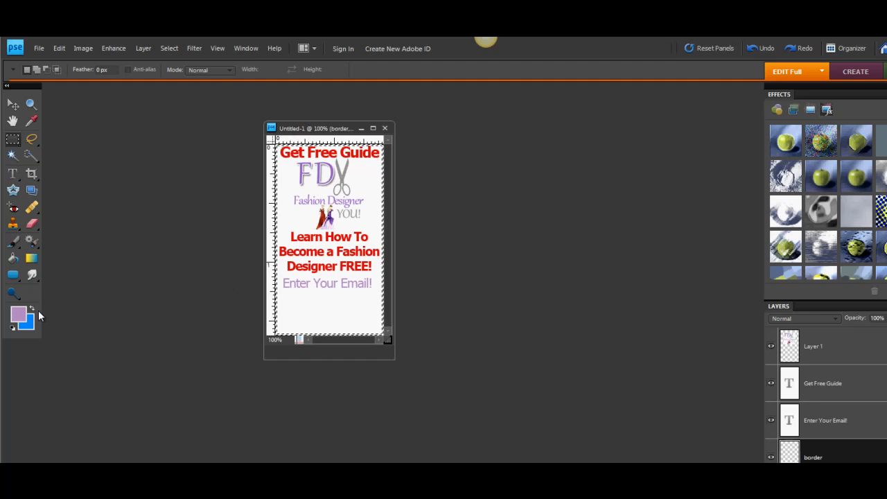
{"action": "left_click", "coordinate": [17, 317]}
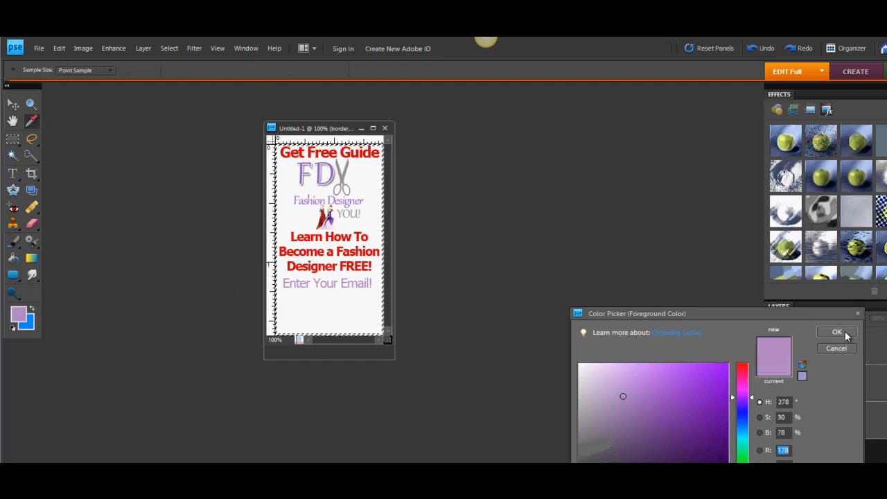
{"action": "key", "text": "Return"}
{"action": "left_click", "coordinate": [13, 258]}
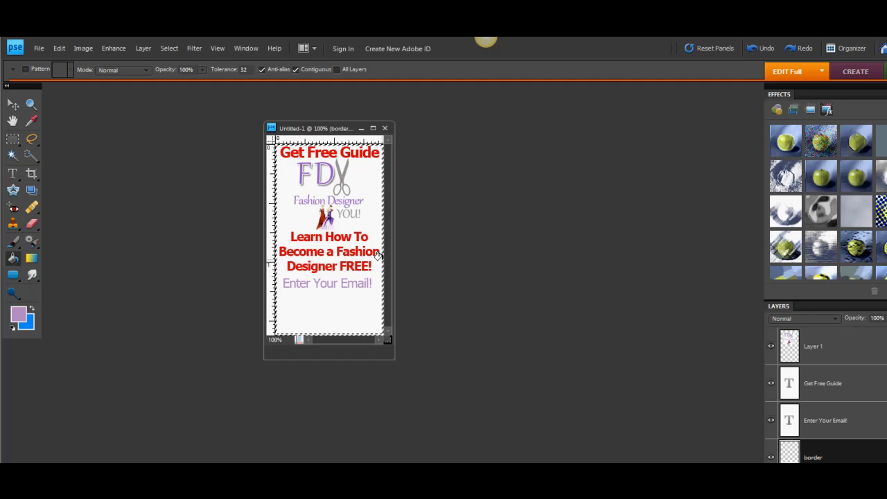
{"action": "left_click", "coordinate": [170, 47]}
{"action": "left_click", "coordinate": [180, 72]}
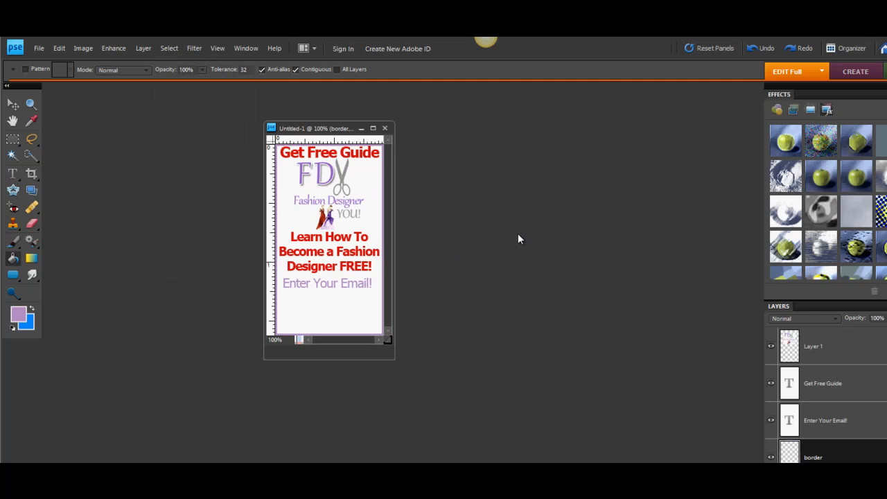
Nudge "Get Free Guide" down from the border and reduce the logo's height to 98.4% from its top edge, committing the change.
{"action": "left_click", "coordinate": [13, 104]}
{"action": "left_click", "coordinate": [322, 156]}
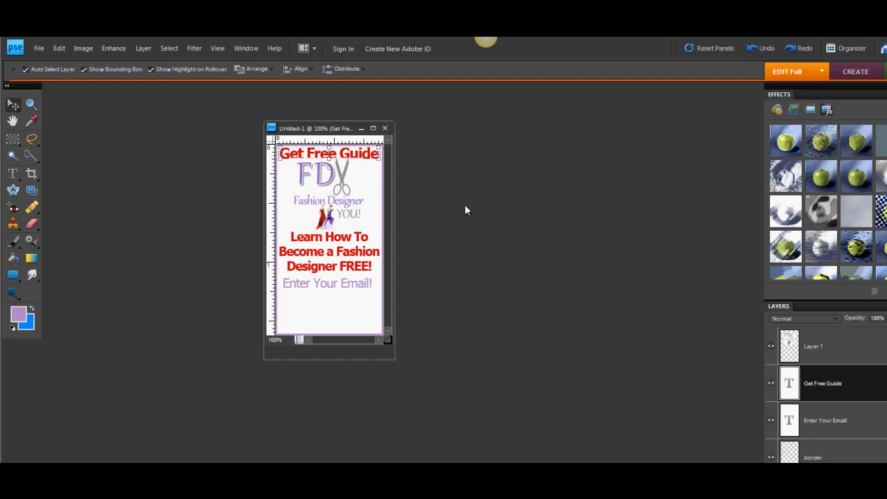
{"action": "left_click", "coordinate": [360, 237]}
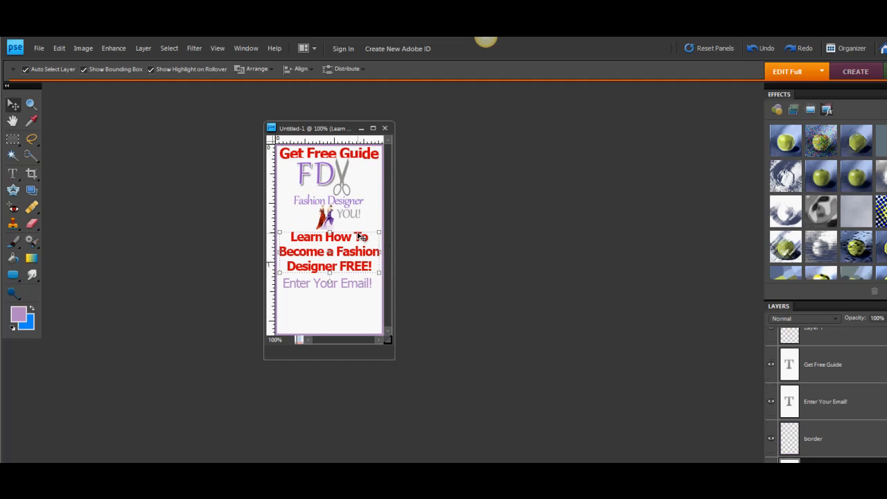
{"action": "left_click", "coordinate": [323, 177]}
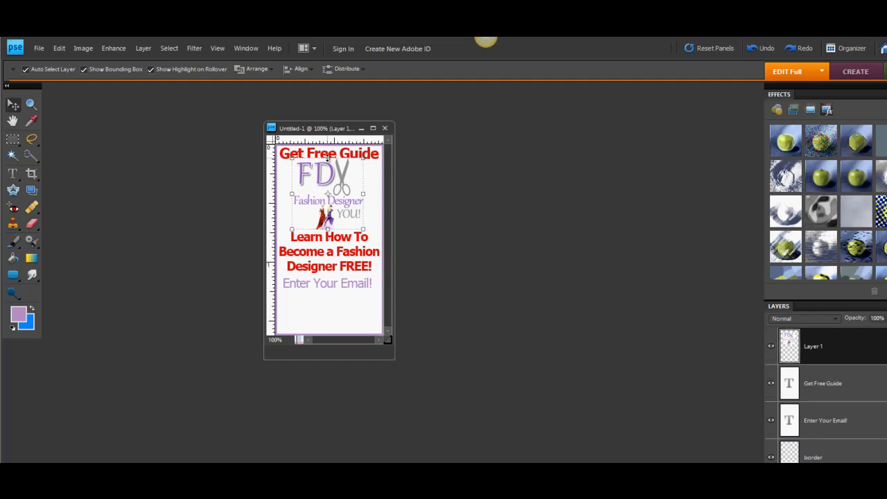
{"action": "left_click", "coordinate": [327, 158]}
{"action": "left_click_drag", "start_coordinate": [327, 158], "coordinate": [328, 160]}
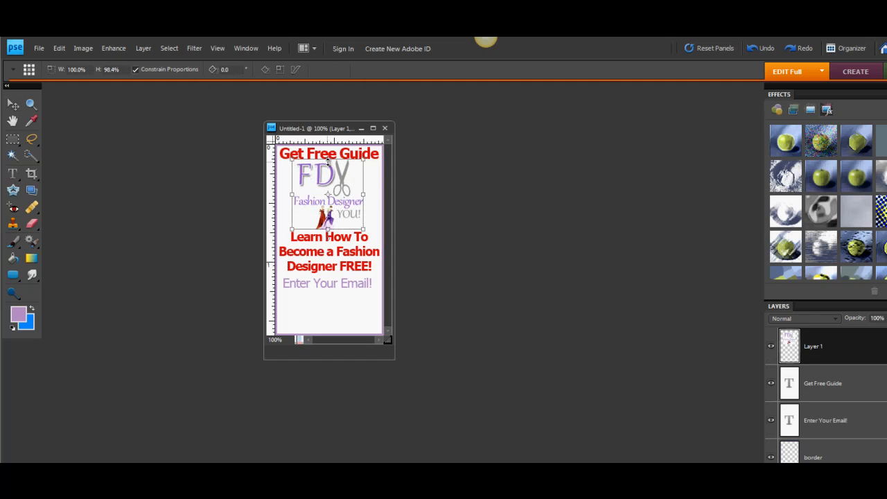
{"action": "key", "text": "Return"}
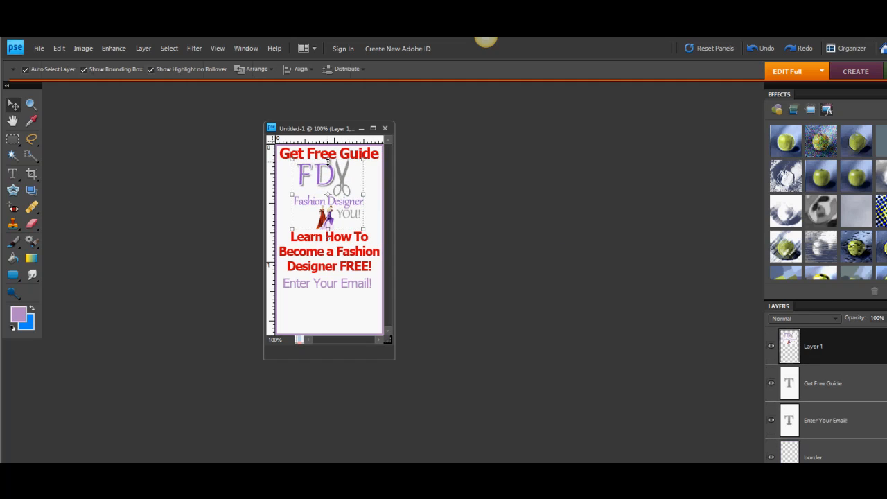
{"action": "left_click", "coordinate": [360, 300]}
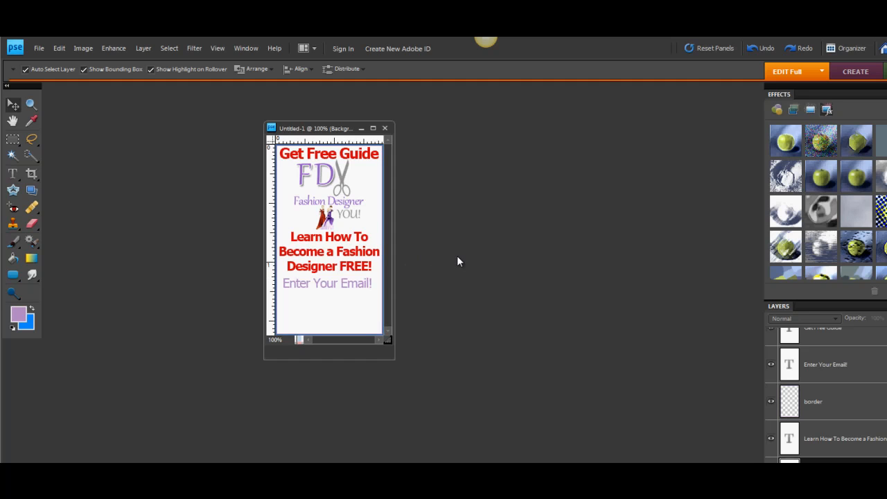
Open the Download! button image from the Optin Form and Ebook folder and arrange its window beside the opt-in graphic.
{"action": "left_click_drag", "start_coordinate": [326, 129], "coordinate": [437, 101]}
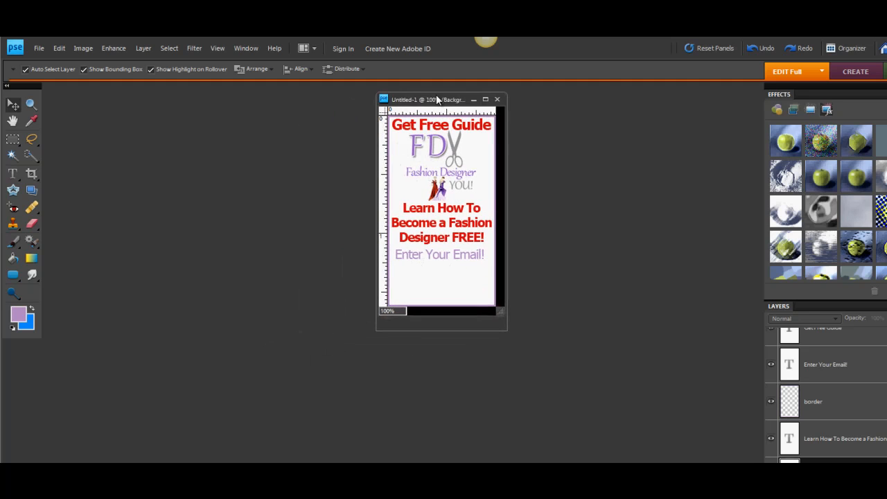
{"action": "left_click", "coordinate": [38, 48]}
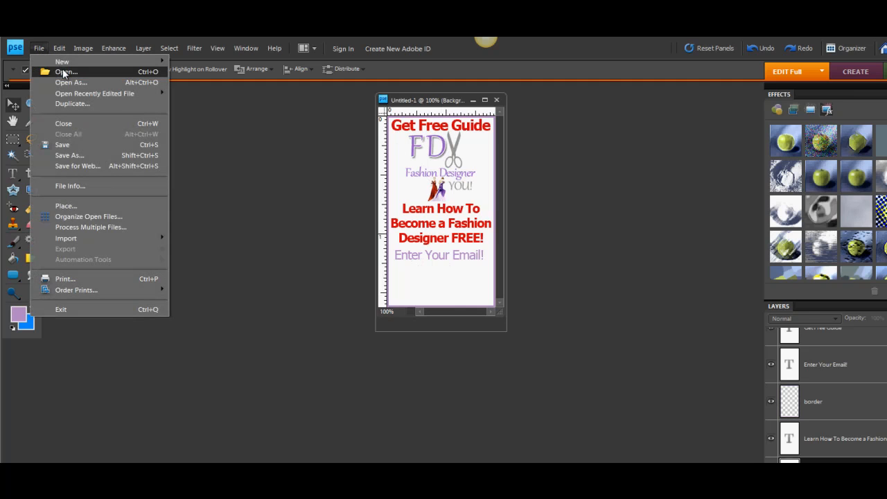
{"action": "left_click", "coordinate": [65, 72]}
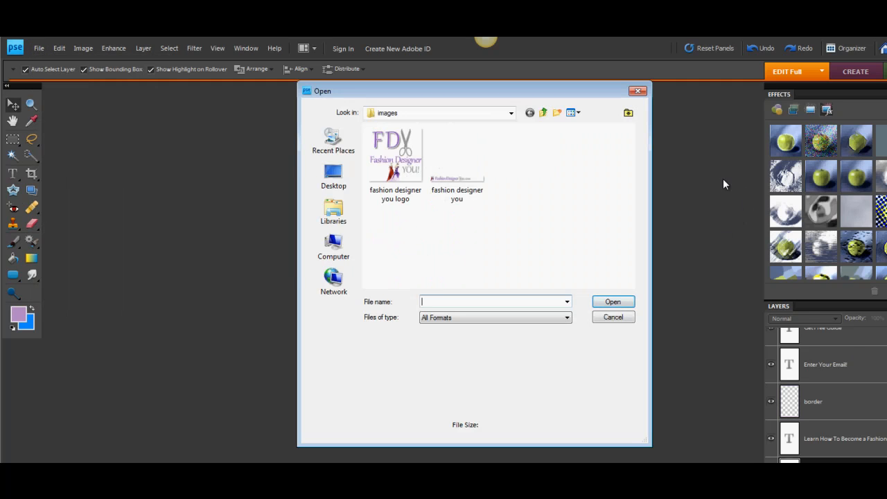
{"action": "left_click", "coordinate": [543, 113]}
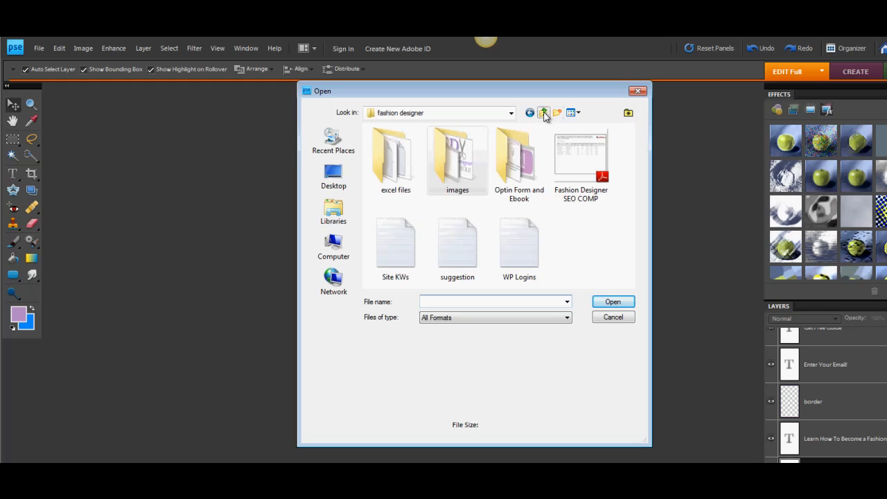
{"action": "double_click", "coordinate": [517, 173]}
{"action": "left_click", "coordinate": [406, 177]}
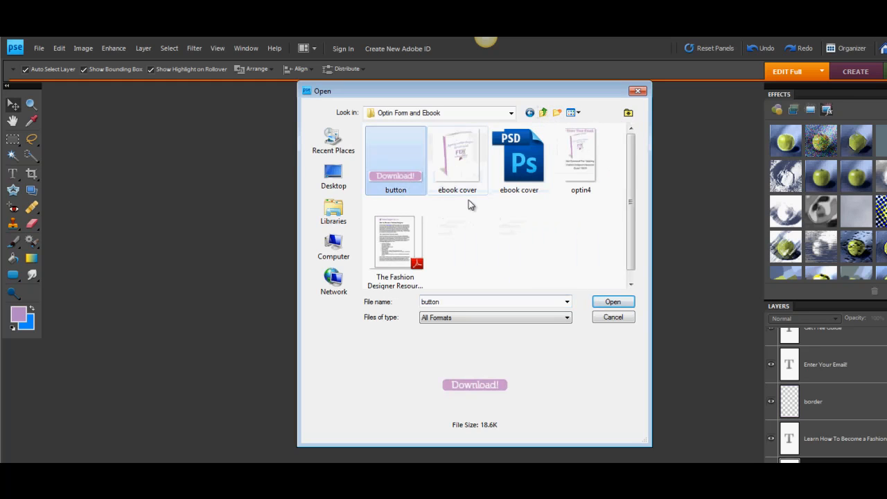
{"action": "left_click", "coordinate": [610, 302]}
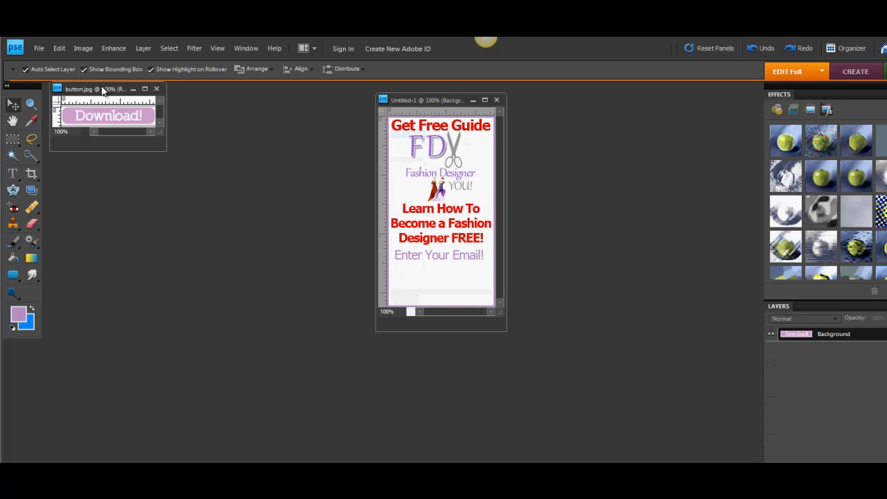
{"action": "left_click_drag", "start_coordinate": [102, 90], "coordinate": [263, 329]}
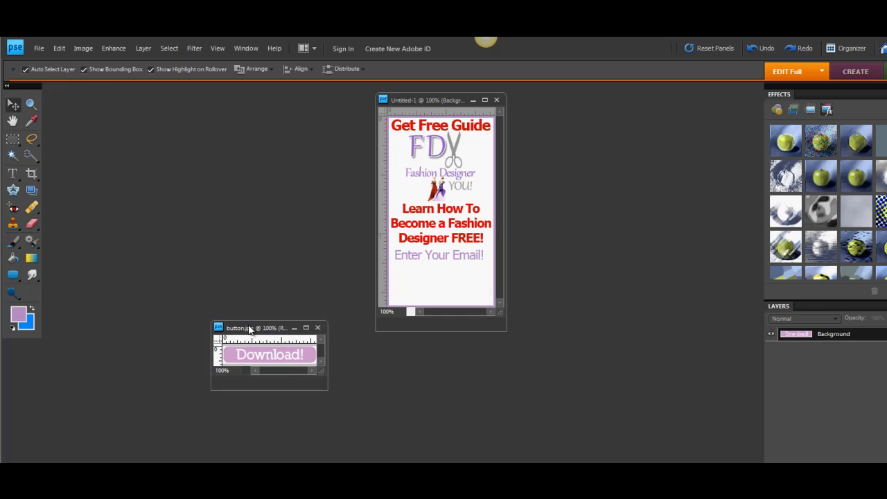
Check the pixel dimensions of the existing Download! button image.
{"action": "left_click", "coordinate": [40, 48]}
{"action": "mouse_move", "coordinate": [80, 47]}
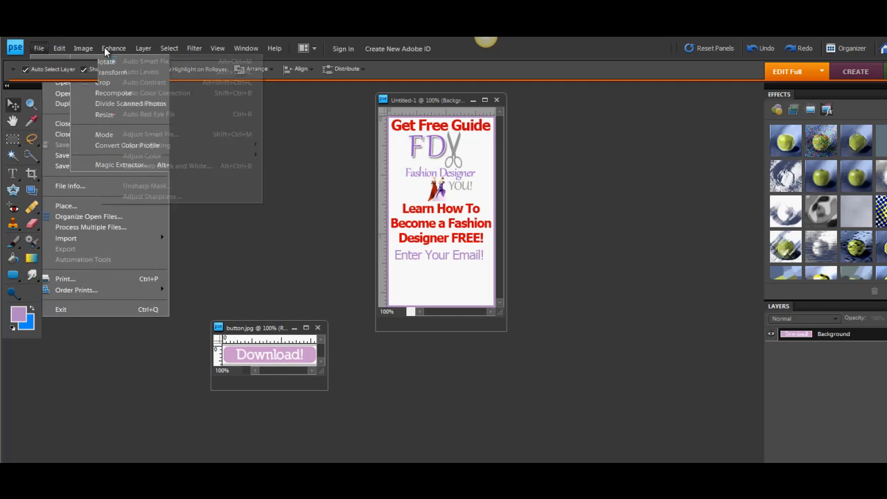
{"action": "mouse_move", "coordinate": [189, 114]}
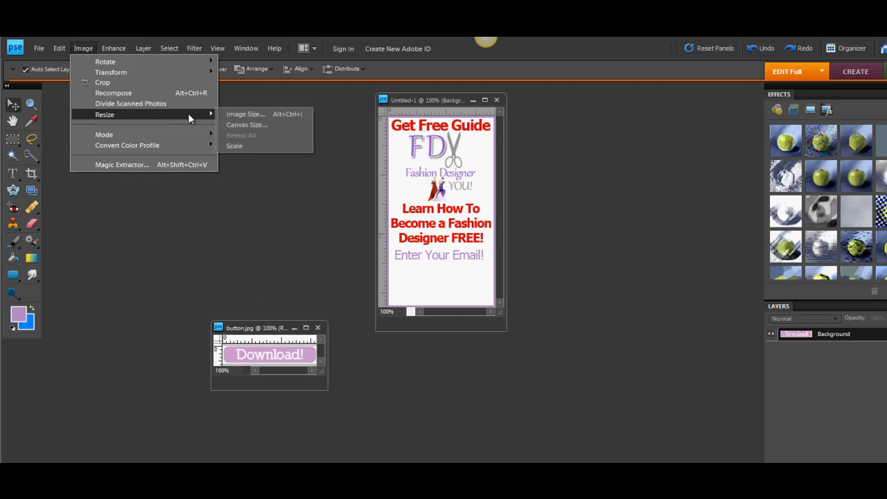
{"action": "left_click", "coordinate": [235, 114]}
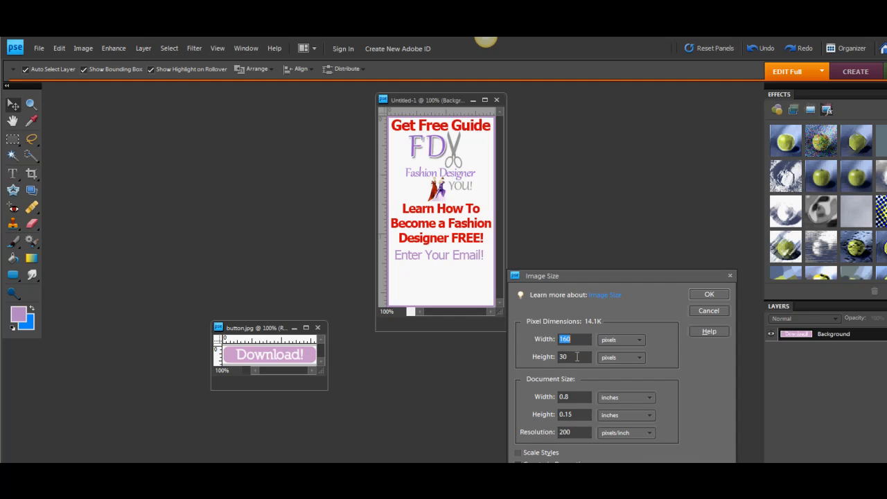
{"action": "left_click", "coordinate": [709, 294]}
{"action": "left_click", "coordinate": [38, 48]}
{"action": "mouse_move", "coordinate": [63, 61]}
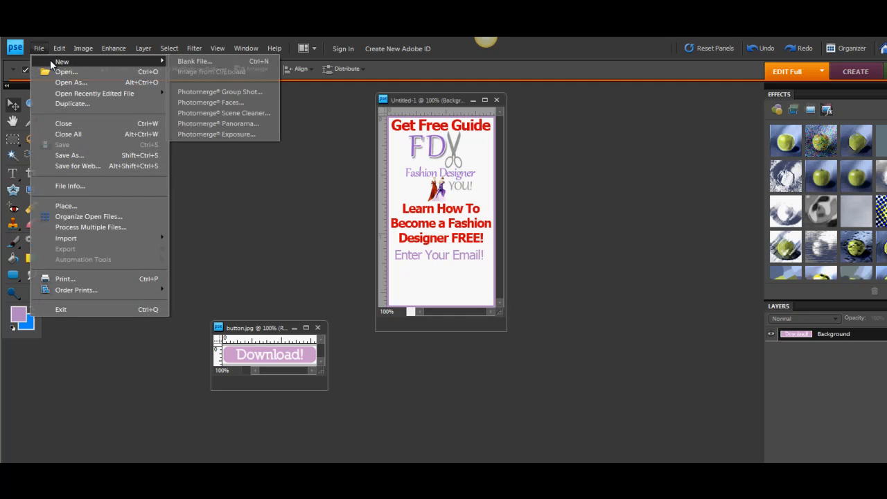
{"action": "left_click", "coordinate": [195, 62]}
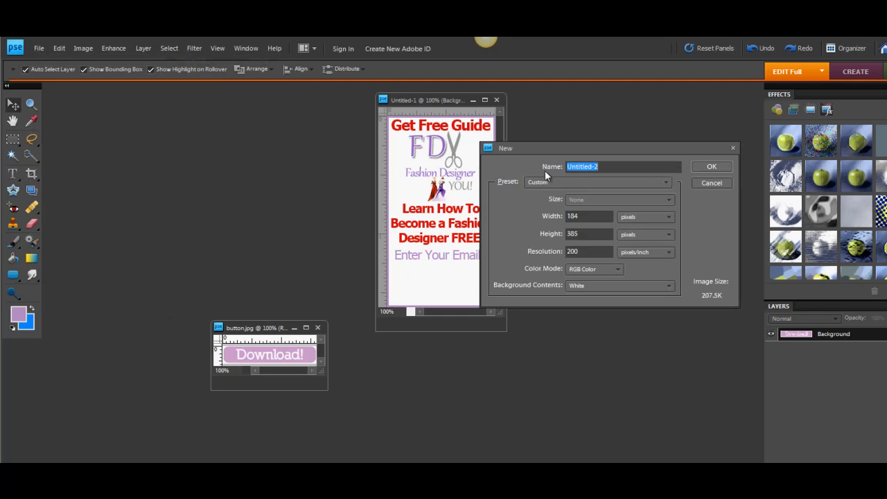
{"action": "left_click", "coordinate": [584, 215]}
{"action": "type", "text": "160"}
{"action": "key", "text": "Return"}
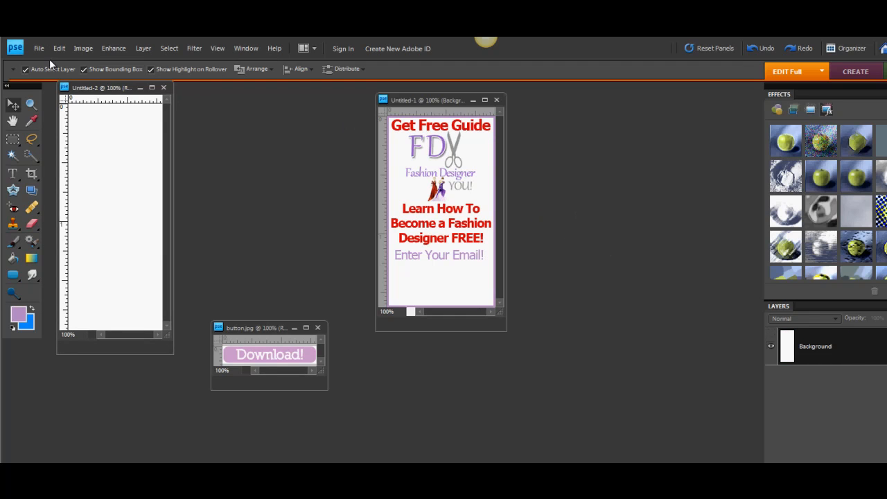
{"action": "left_click", "coordinate": [164, 88]}
Create a blank white image 160 pixels wide and 30 pixels high and place its window above the existing button image.
{"action": "left_click", "coordinate": [39, 48]}
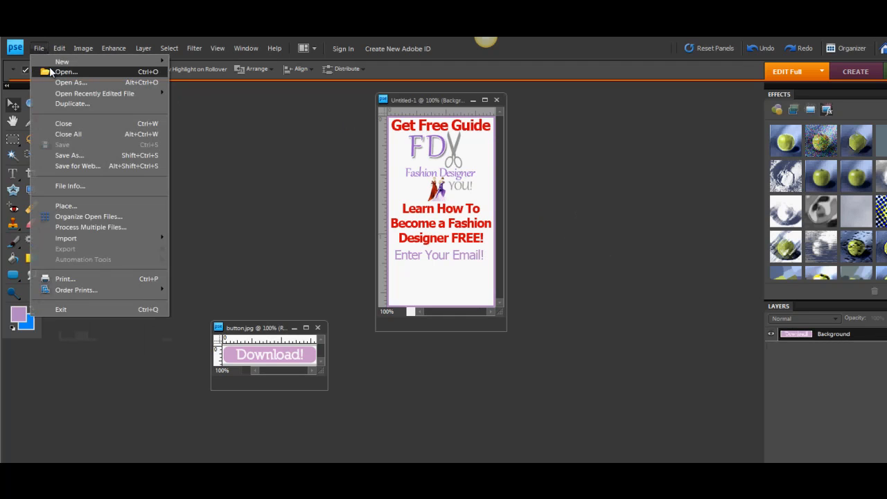
{"action": "mouse_move", "coordinate": [104, 61]}
{"action": "left_click", "coordinate": [189, 62]}
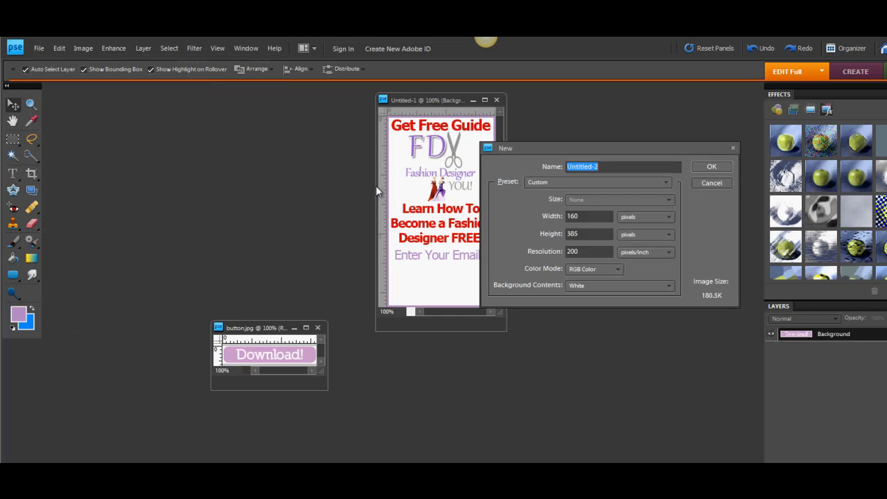
{"action": "left_click", "coordinate": [588, 233]}
{"action": "left_click_drag", "start_coordinate": [588, 233], "coordinate": [552, 237]}
{"action": "type", "text": "30"}
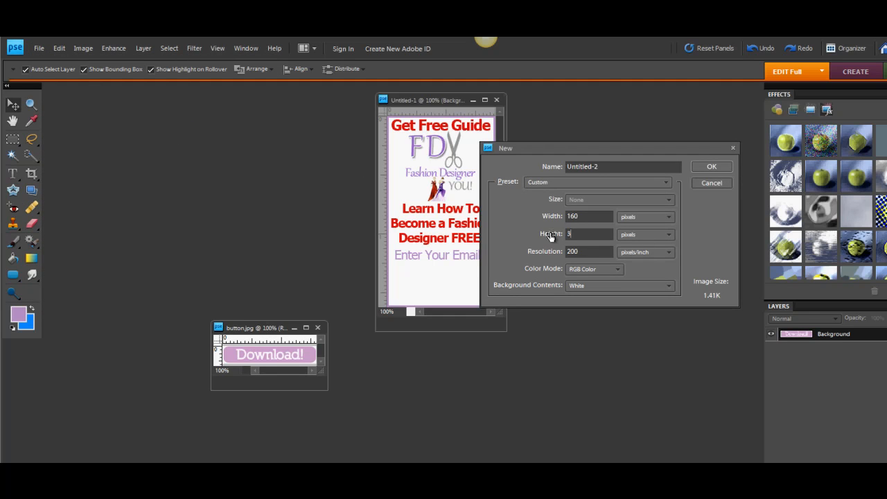
{"action": "key", "text": "Return"}
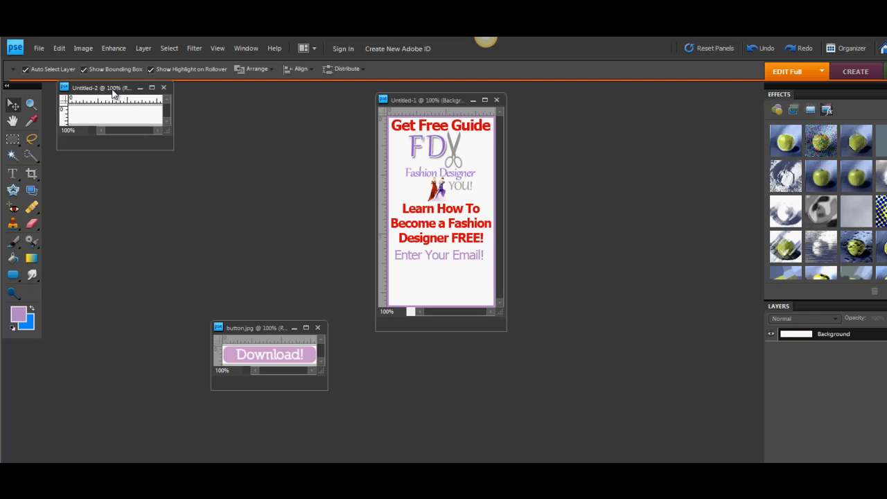
{"action": "left_click_drag", "start_coordinate": [117, 88], "coordinate": [214, 156]}
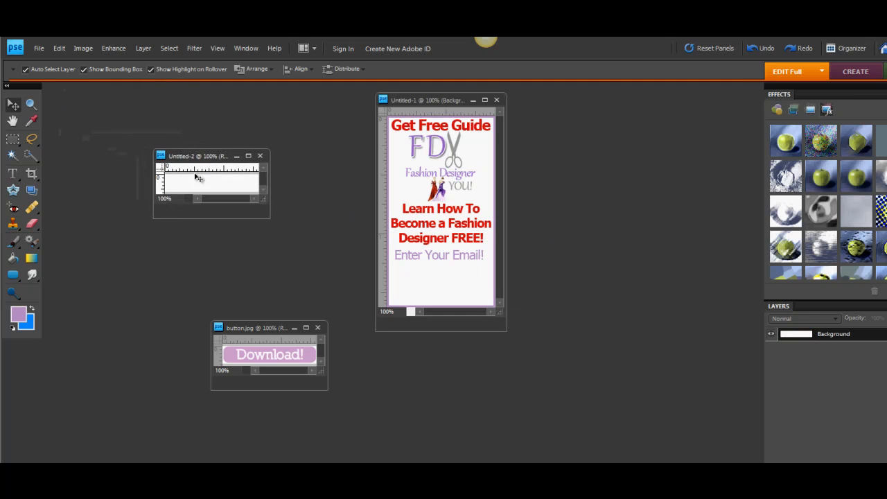
Draw a light purple rounded rectangle with a 10 px radius across the whole new button canvas.
{"action": "left_click", "coordinate": [13, 275]}
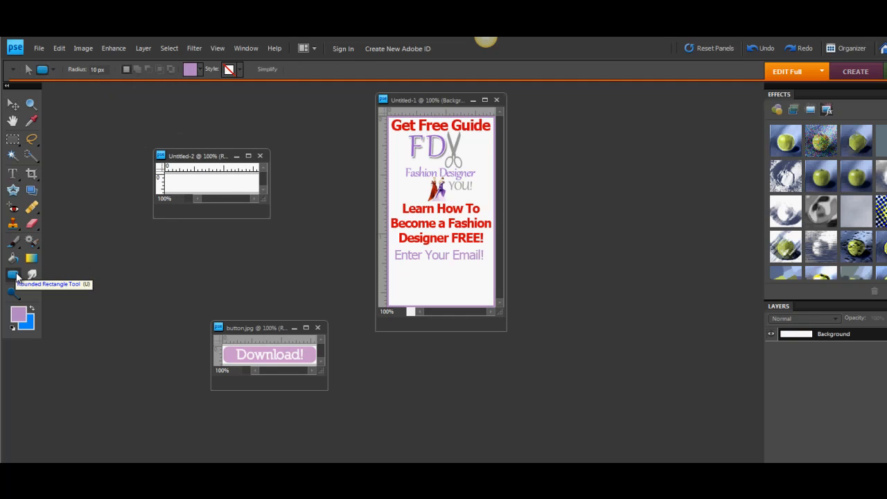
{"action": "left_click", "coordinate": [18, 279]}
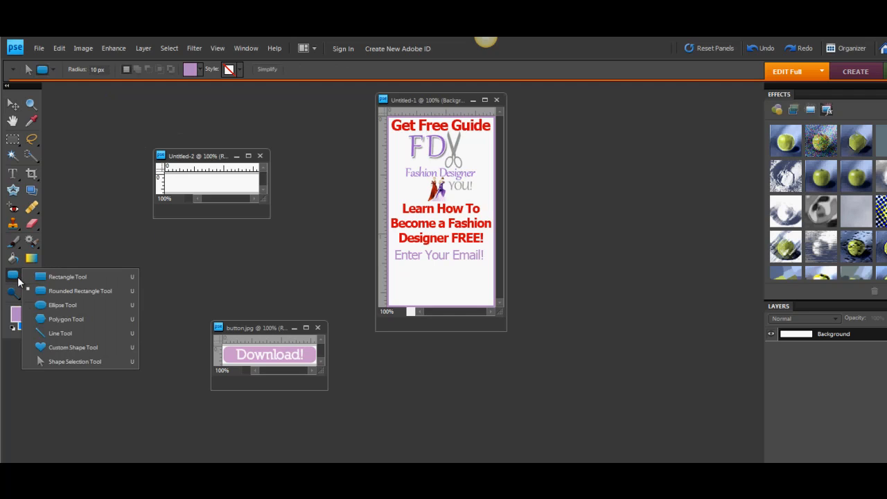
{"action": "left_click", "coordinate": [53, 291]}
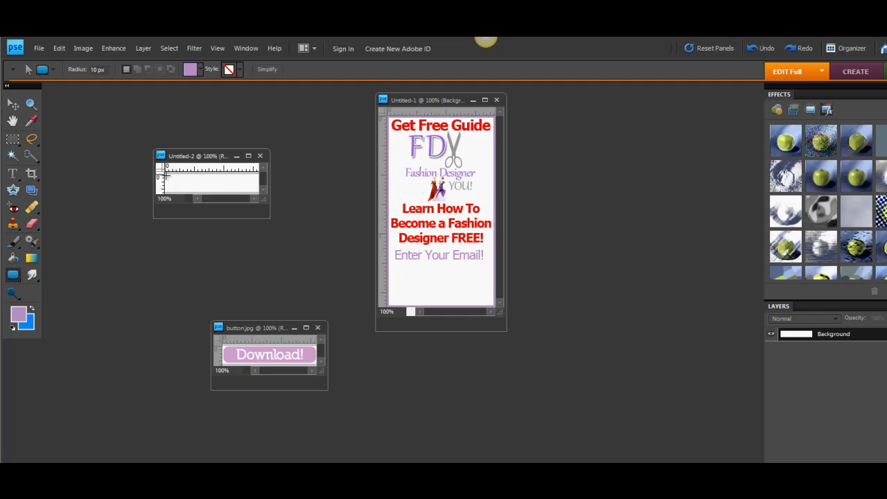
{"action": "left_click_drag", "start_coordinate": [167, 176], "coordinate": [256, 188]}
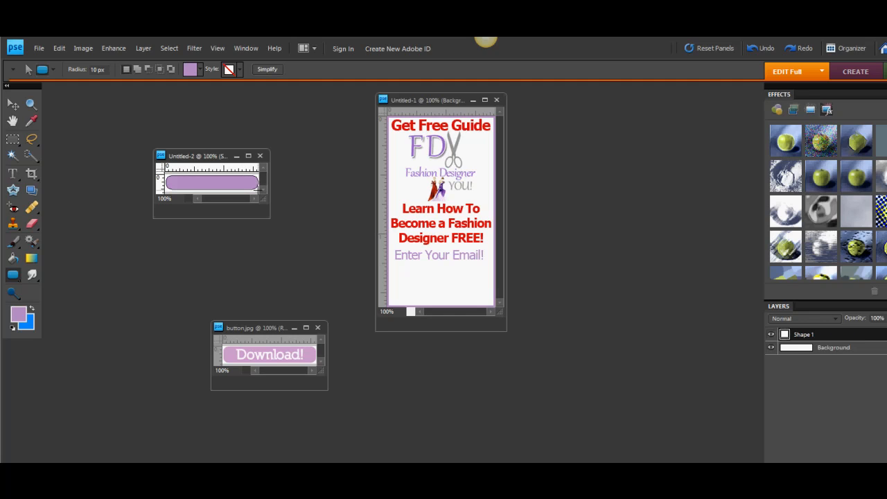
Add the text "Download!" in near-white (H 278, S 2%, B 98%) and centre it on the purple rounded rectangle.
{"action": "left_click", "coordinate": [13, 173]}
{"action": "left_click", "coordinate": [192, 184]}
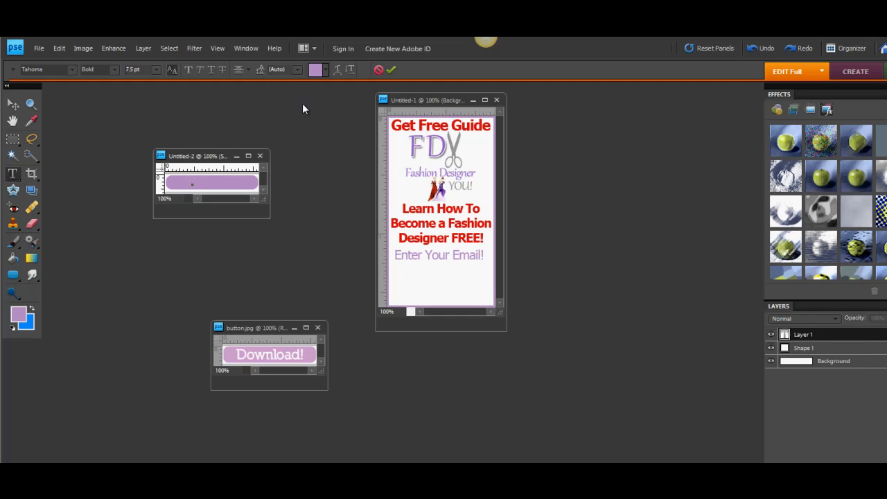
{"action": "left_click", "coordinate": [317, 69]}
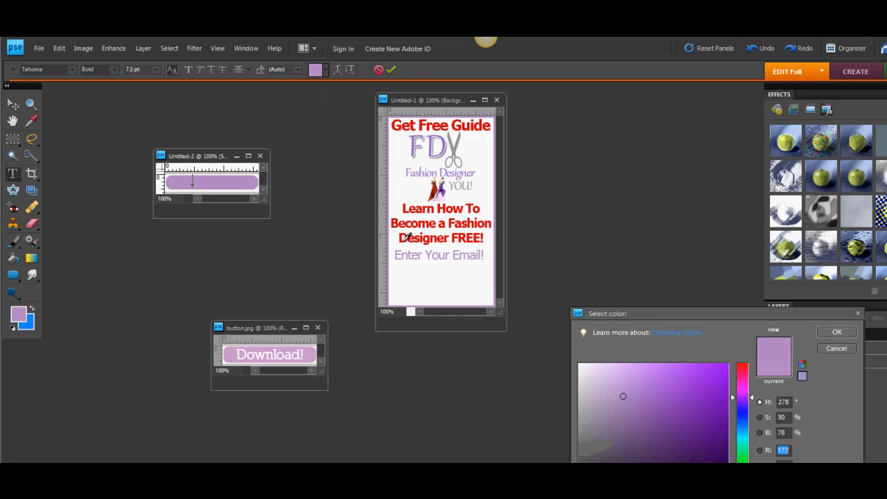
{"action": "left_click", "coordinate": [581, 365]}
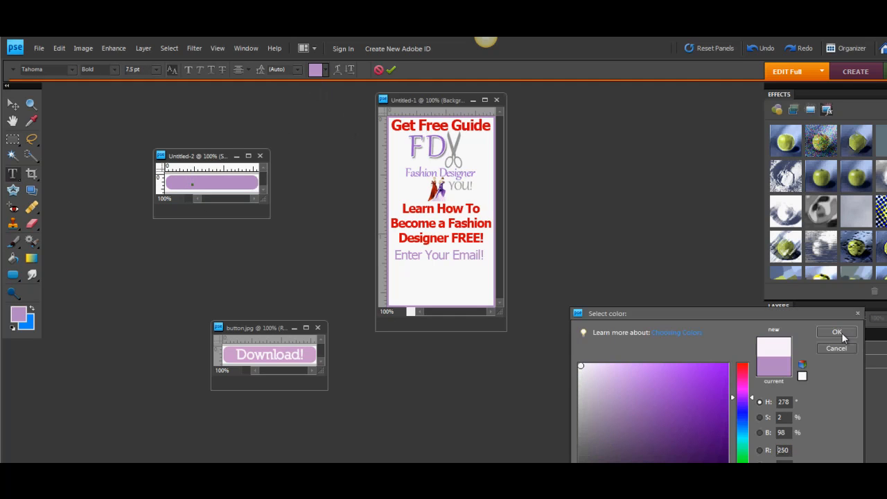
{"action": "left_click", "coordinate": [845, 332]}
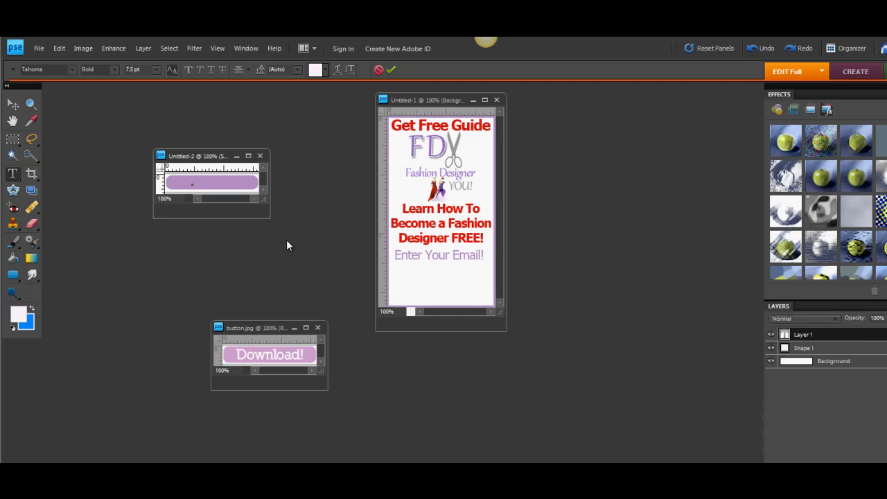
{"action": "type", "text": "Download!"}
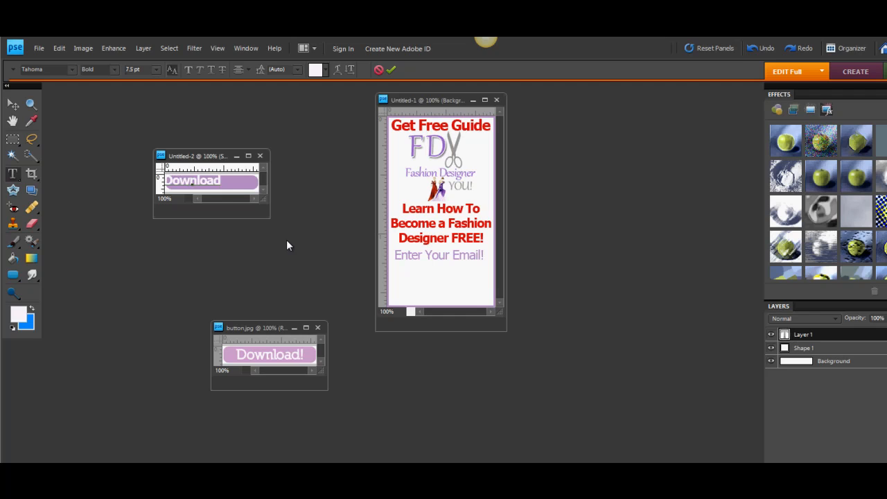
{"action": "key", "text": "ctrl+a"}
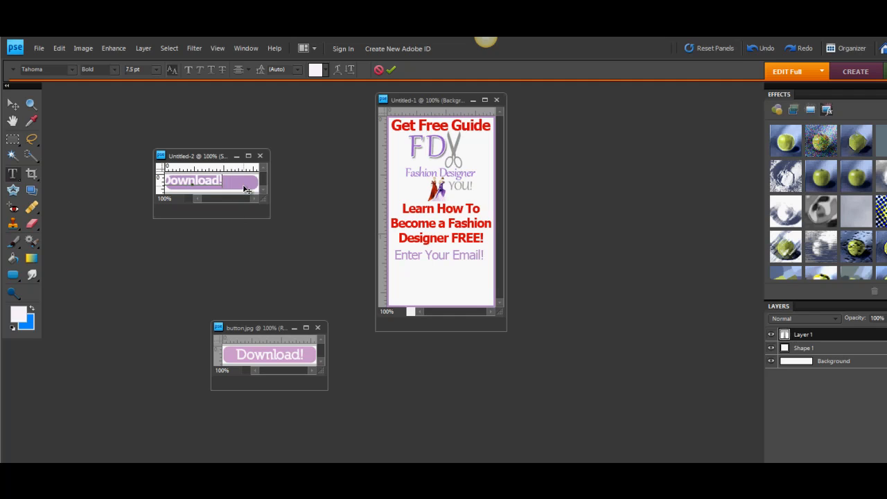
{"action": "left_click_drag", "start_coordinate": [245, 186], "coordinate": [263, 188]}
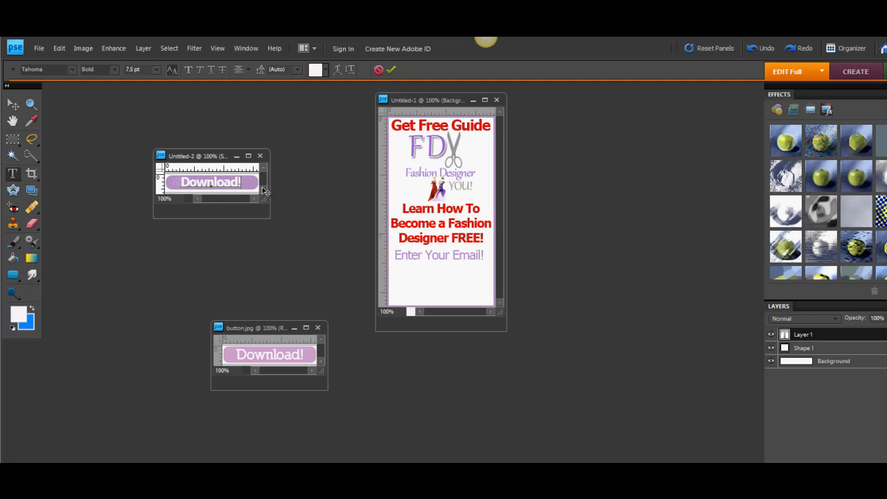
{"action": "left_click", "coordinate": [242, 241]}
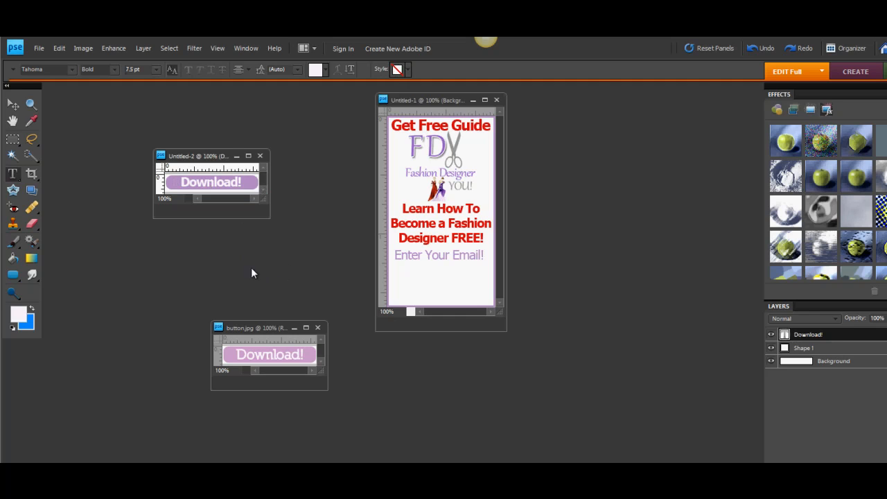
Save the new button as a JPEG named "button2" in the Optin Form and Ebook folder, accepting the format options.
{"action": "left_click", "coordinate": [39, 50]}
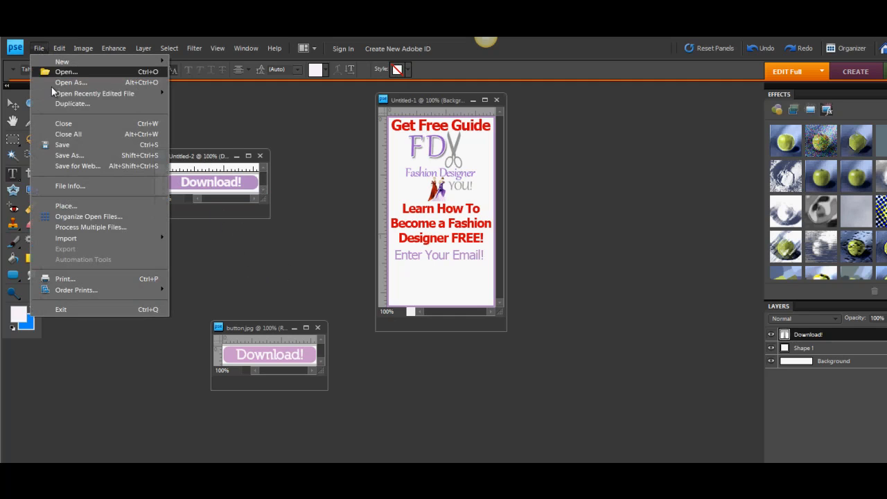
{"action": "left_click", "coordinate": [77, 154]}
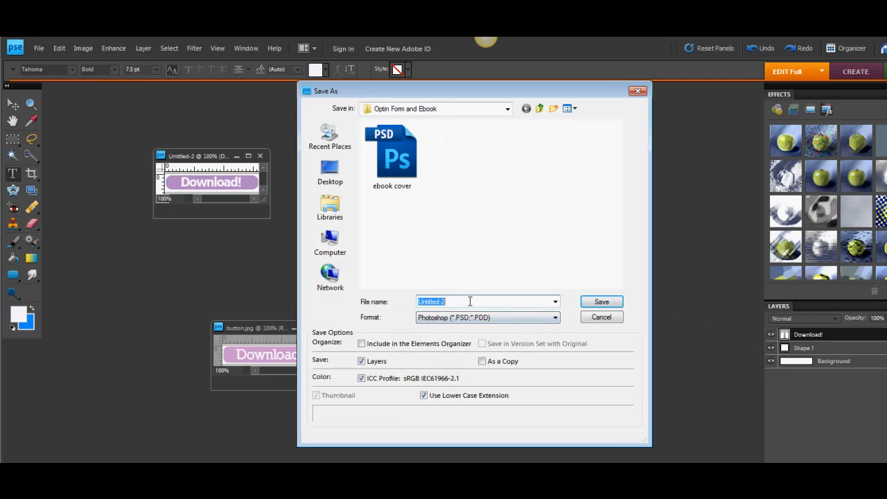
{"action": "type", "text": "button"}
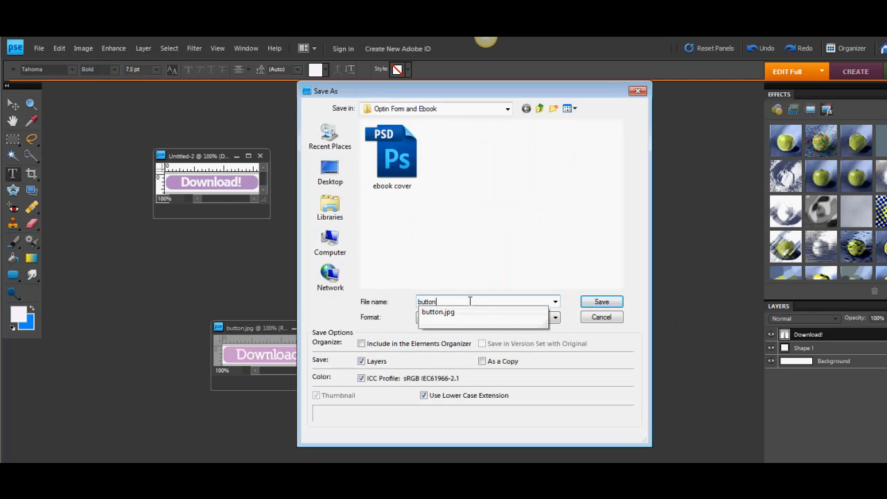
{"action": "type", "text": "2"}
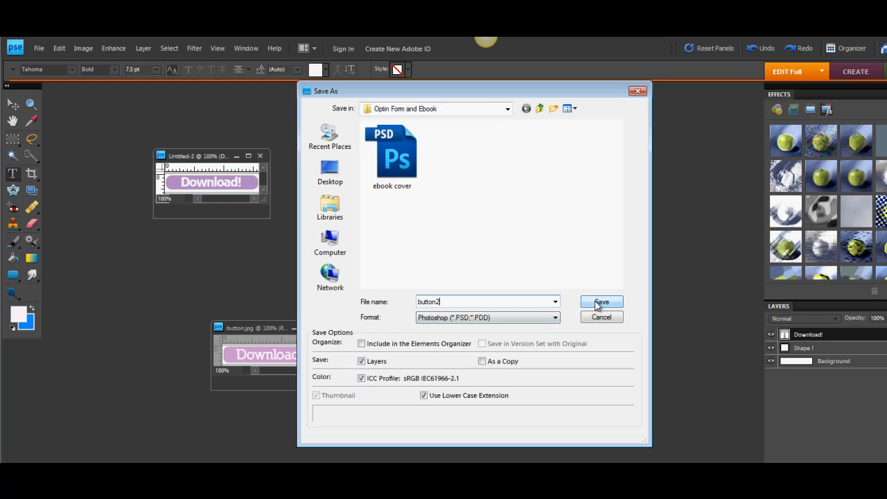
{"action": "left_click", "coordinate": [537, 319]}
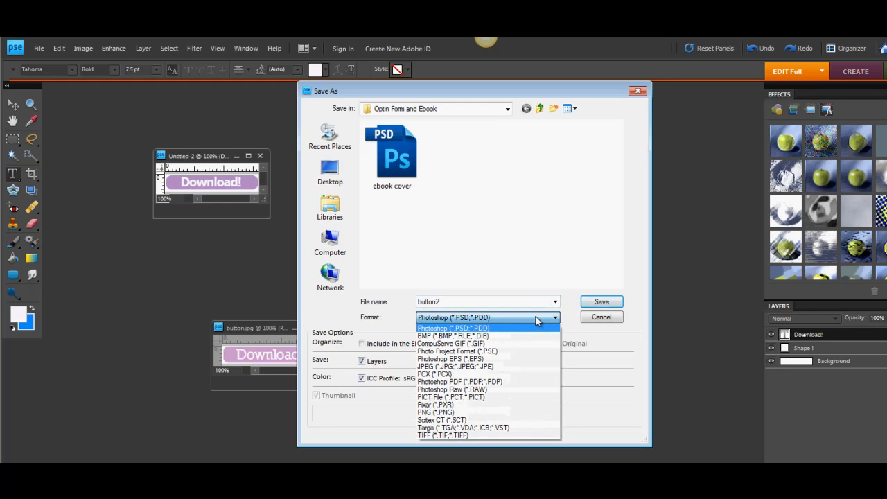
{"action": "left_click", "coordinate": [497, 373]}
{"action": "left_click", "coordinate": [601, 301]}
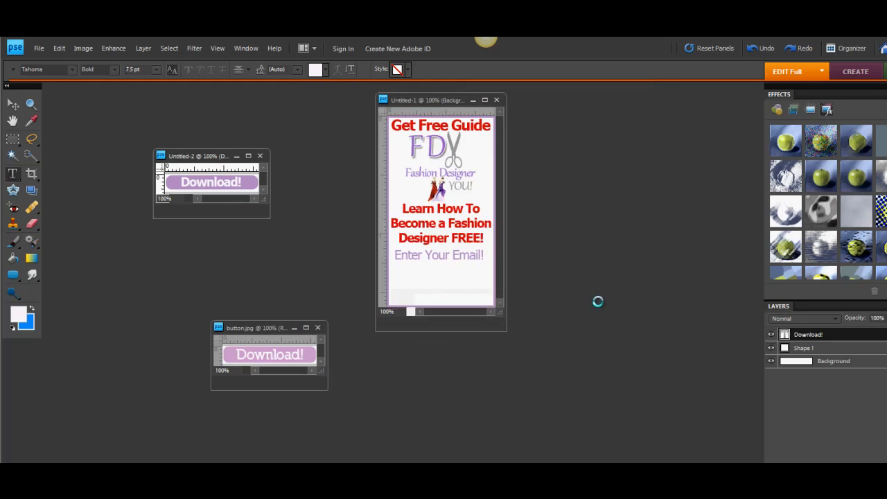
{"action": "left_click", "coordinate": [537, 177]}
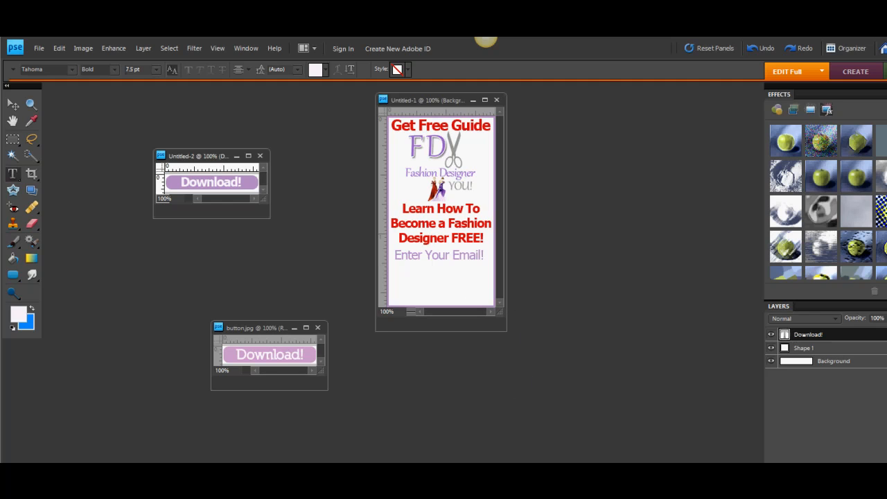
Switch to the AWeber Web Forms page in Firefox and start a new web form for the aft_customers list.
{"action": "key", "text": "alt+Tab"}
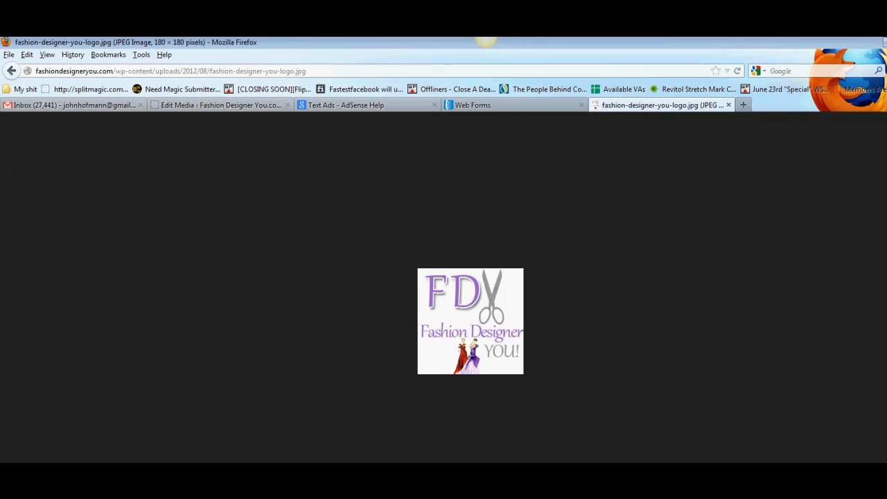
{"action": "left_click", "coordinate": [11, 71]}
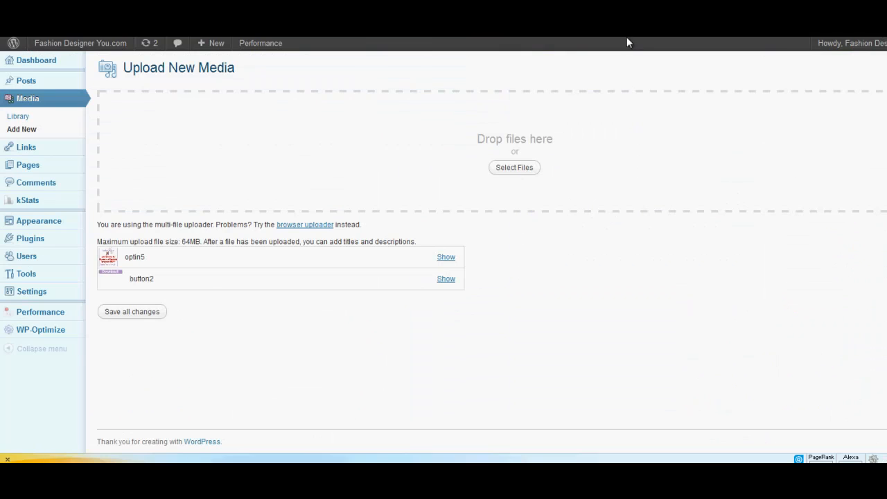
{"action": "left_click", "coordinate": [548, 38]}
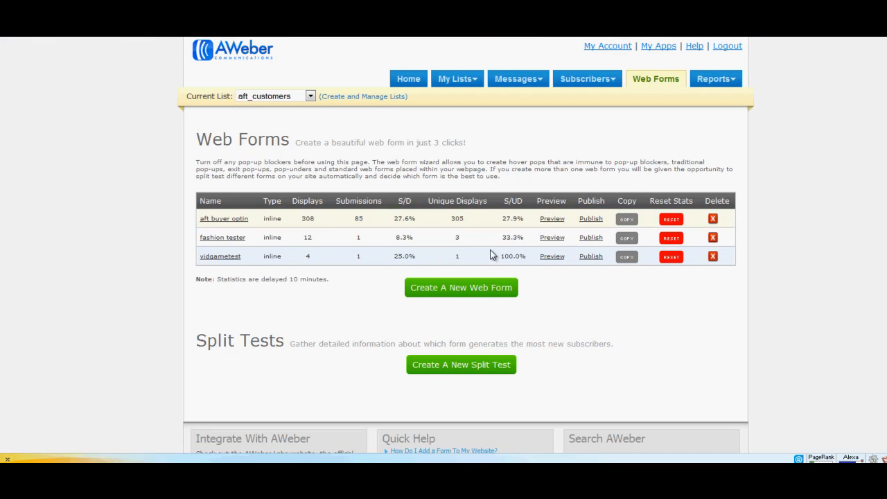
{"action": "left_click", "coordinate": [474, 291]}
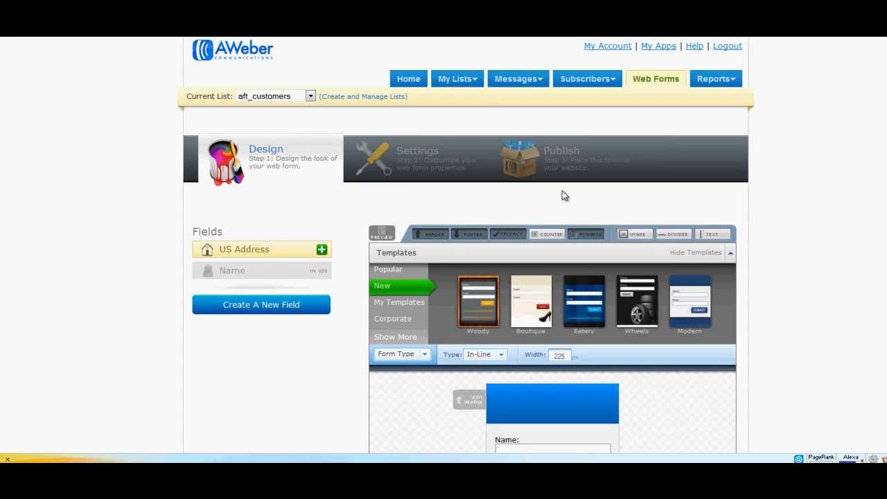
Remove the header, privacy notice, AWeber credit line and footer from the web form.
{"action": "scroll", "coordinate": [569, 187], "scroll_direction": "down", "scroll_amount": 3}
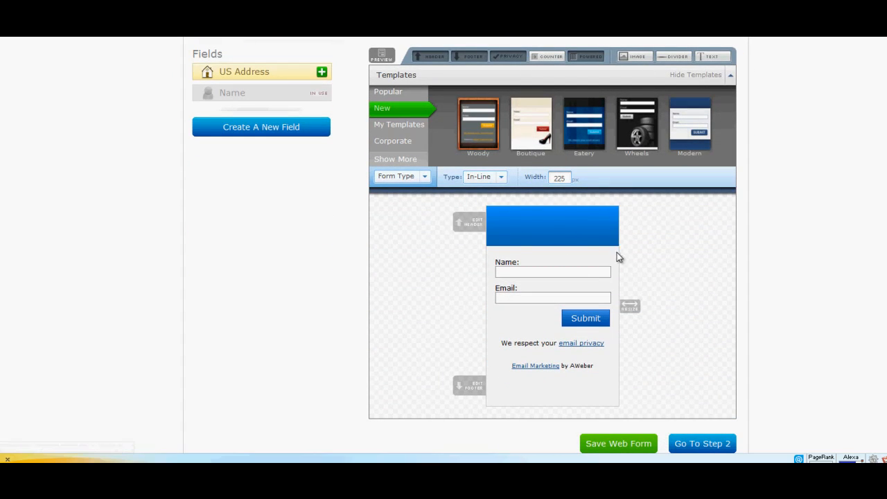
{"action": "left_click", "coordinate": [615, 209]}
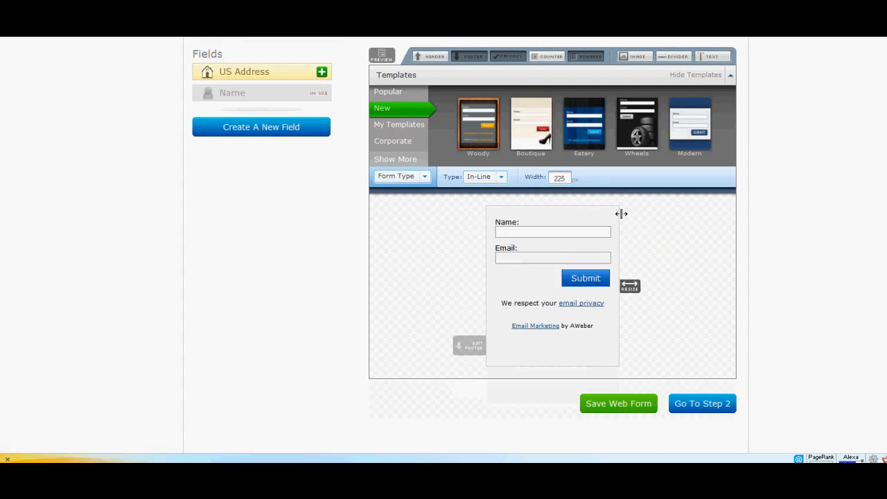
{"action": "left_click", "coordinate": [614, 294]}
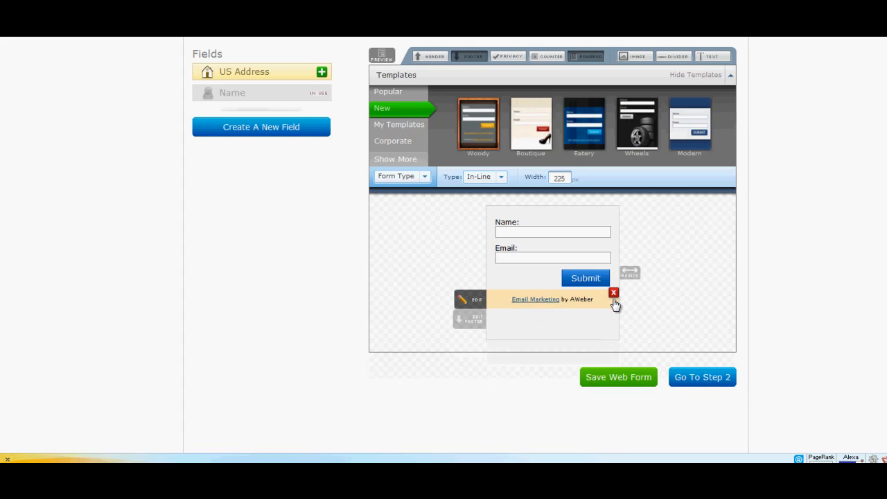
{"action": "left_click", "coordinate": [614, 294]}
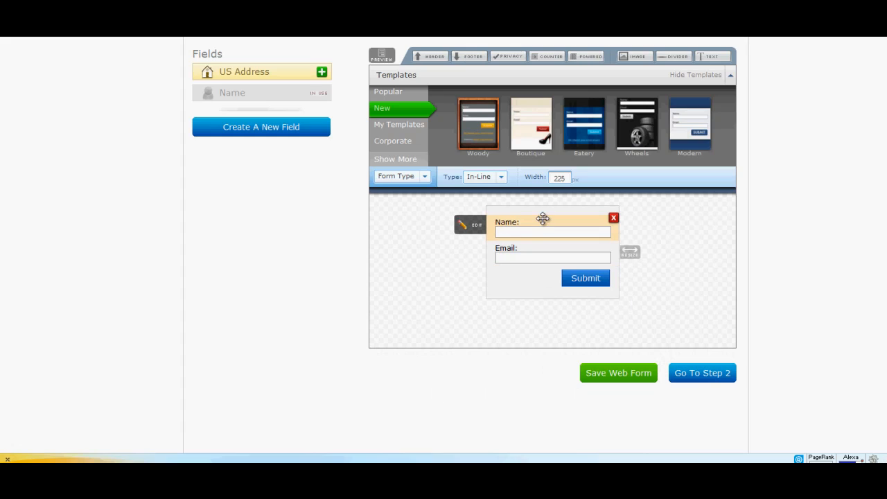
Set the form body's background to no colour.
{"action": "left_click", "coordinate": [423, 178]}
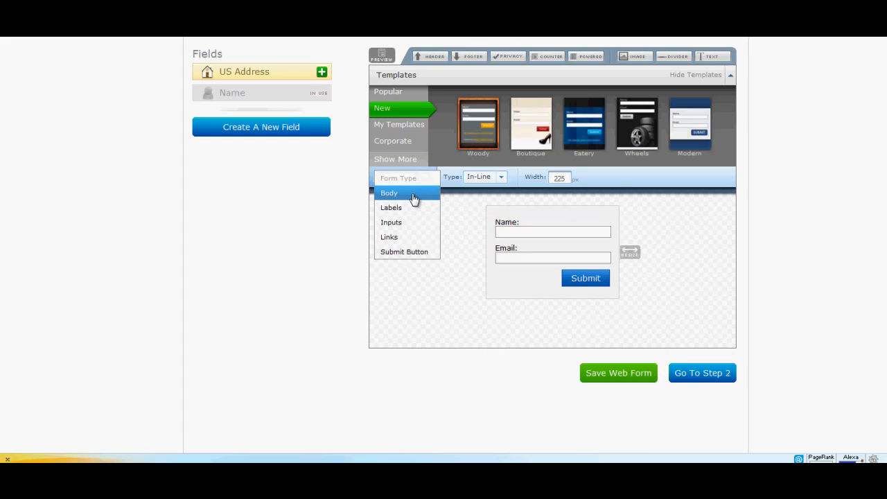
{"action": "left_click", "coordinate": [412, 198]}
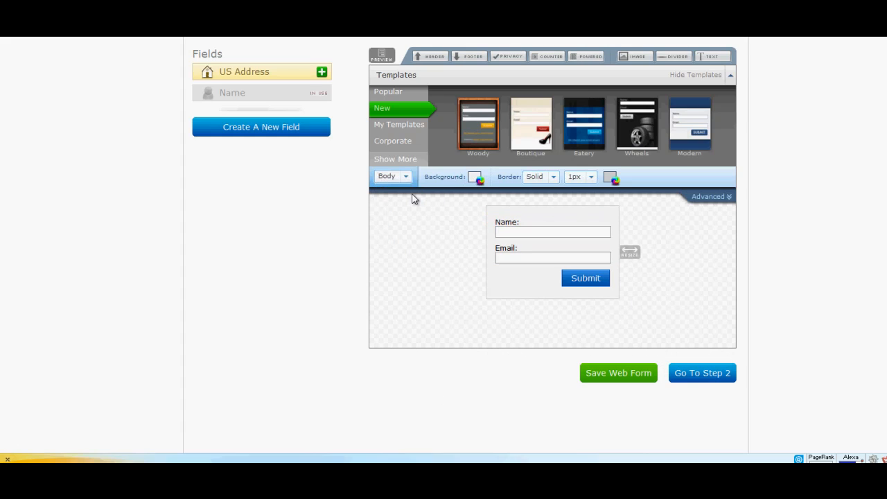
{"action": "left_click", "coordinate": [474, 178]}
{"action": "left_click", "coordinate": [615, 234]}
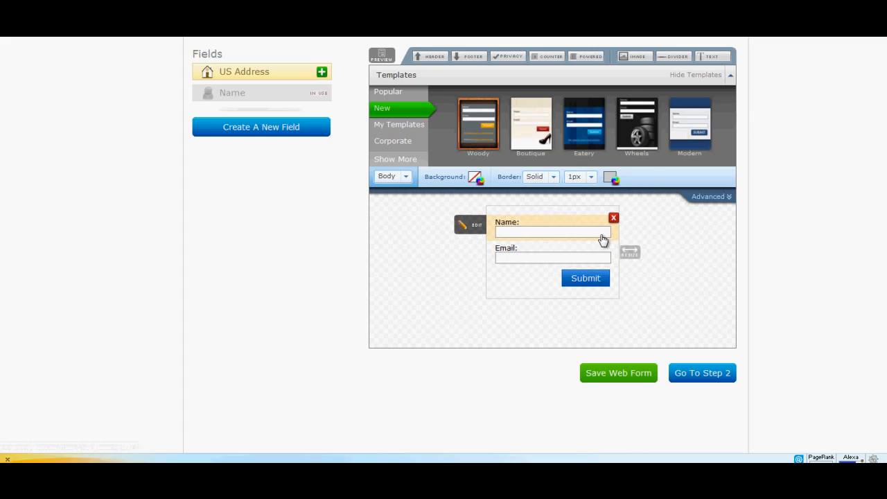
Remove the Name field from the form and save the Email field with an empty label.
{"action": "left_click", "coordinate": [613, 218]}
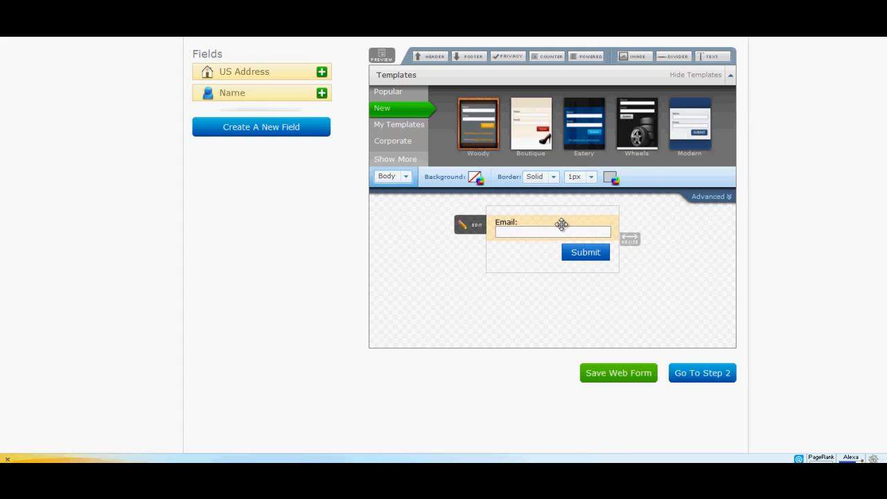
{"action": "left_click", "coordinate": [471, 228]}
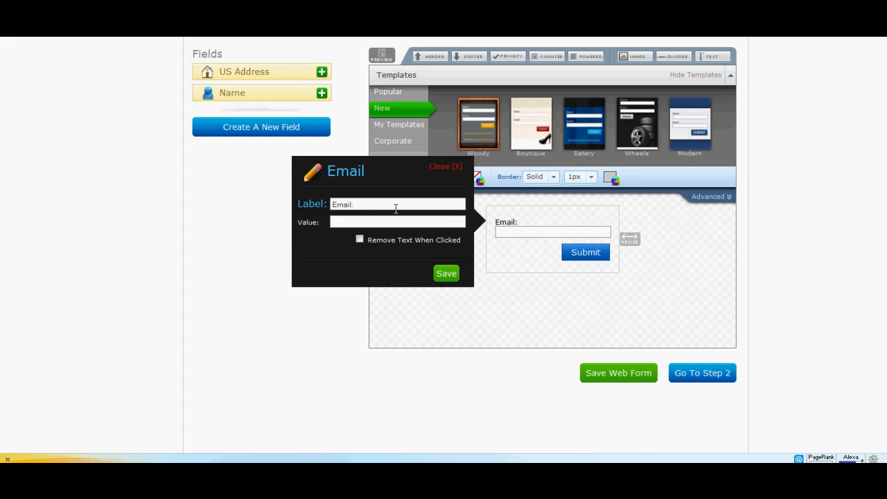
{"action": "left_click_drag", "start_coordinate": [395, 208], "coordinate": [324, 200]}
{"action": "key", "text": "BackSpace"}
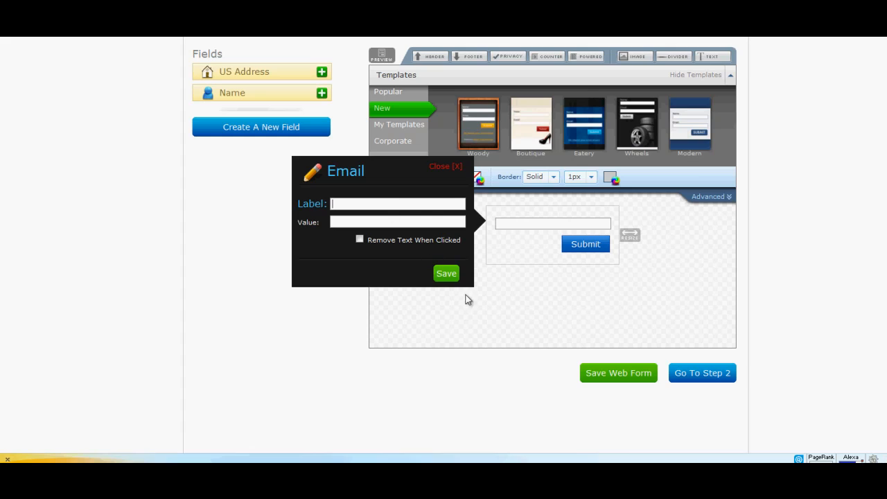
{"action": "left_click", "coordinate": [445, 274]}
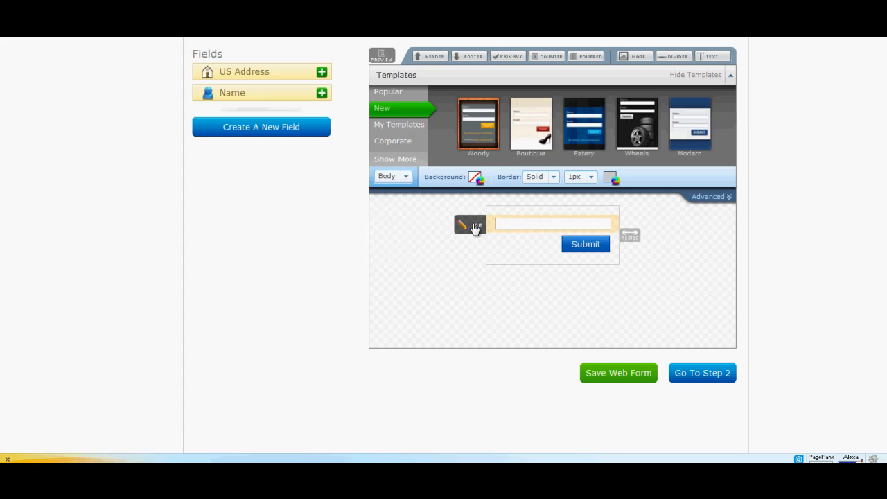
Give the Email field a sample email address as its value, enable Remove Text When Clicked, and save the field.
{"action": "left_click", "coordinate": [474, 227]}
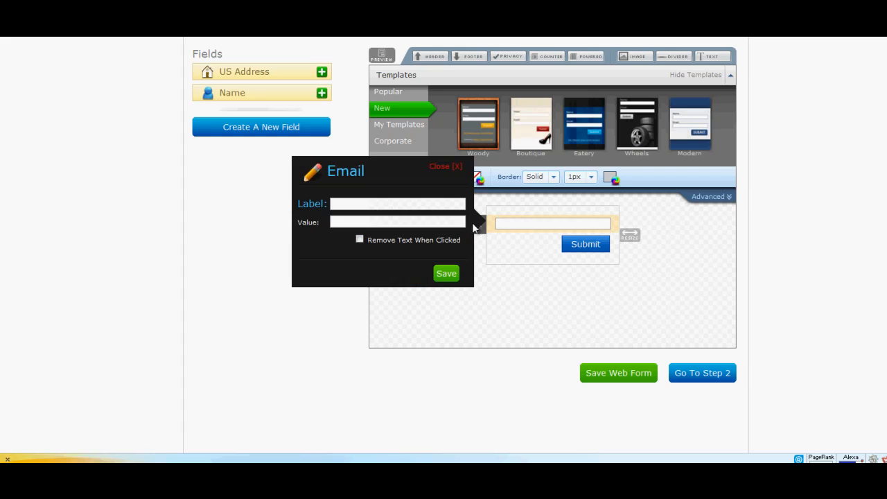
{"action": "left_click", "coordinate": [391, 222]}
{"action": "type", "text": "youremail@ema"}
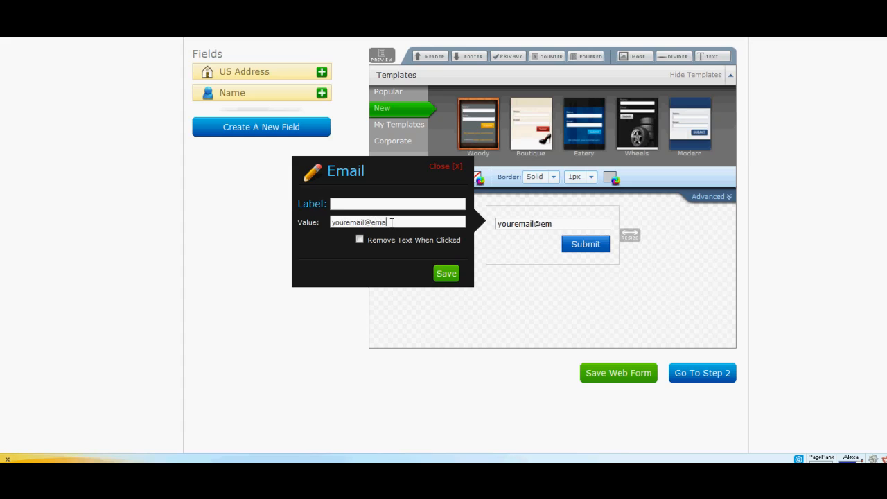
{"action": "type", "text": "il.com"}
{"action": "left_click", "coordinate": [358, 239]}
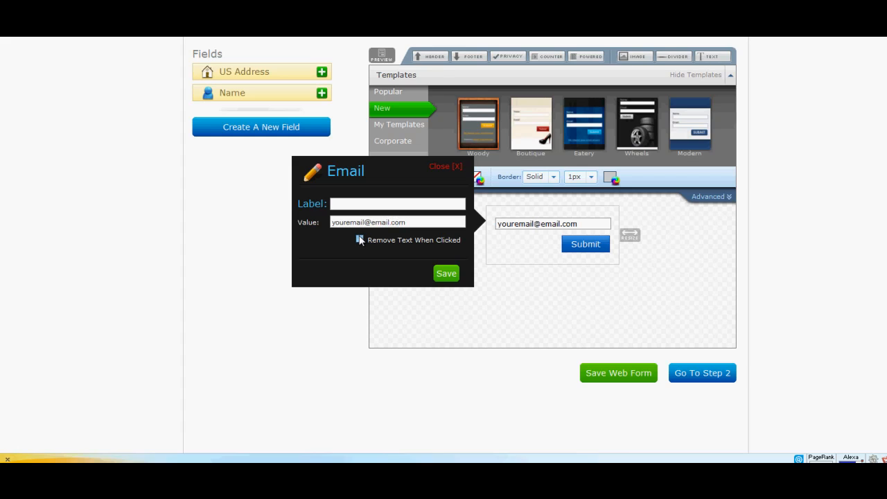
{"action": "left_click", "coordinate": [454, 274]}
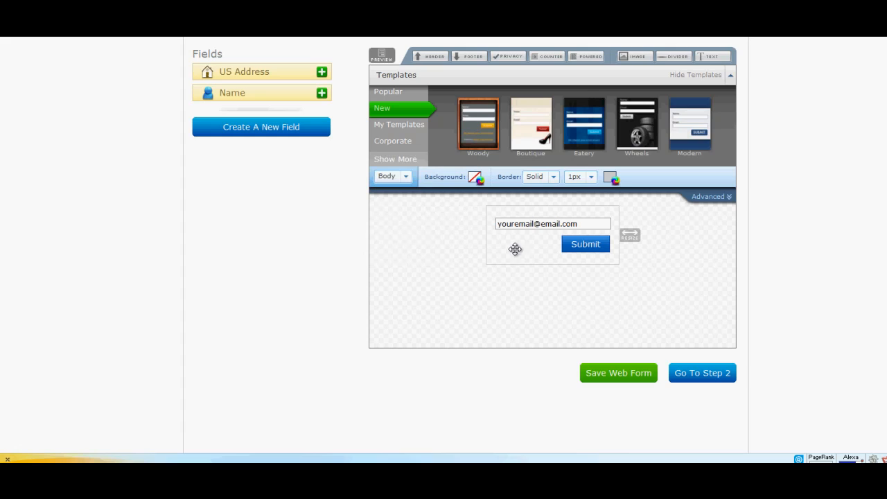
Open the submit button's image setting, switch to the WordPress Upload New Media page and copy the file URL of button2.
{"action": "mouse_move", "coordinate": [551, 227]}
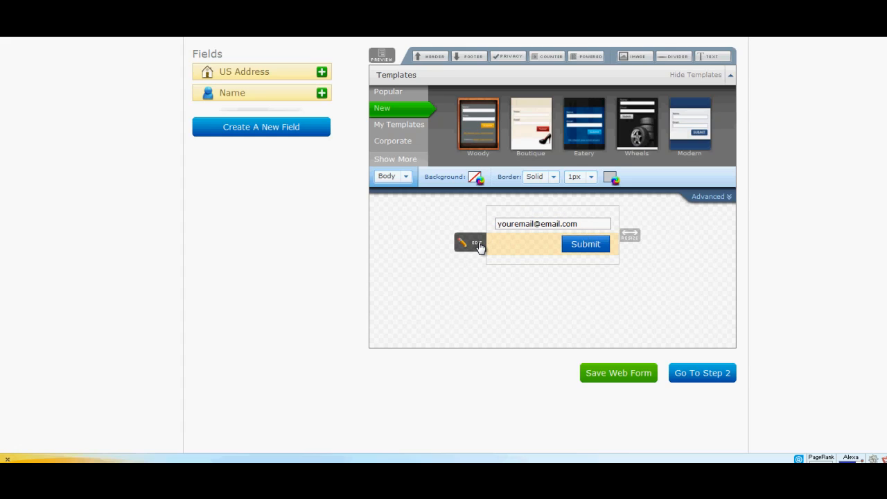
{"action": "left_click", "coordinate": [478, 244]}
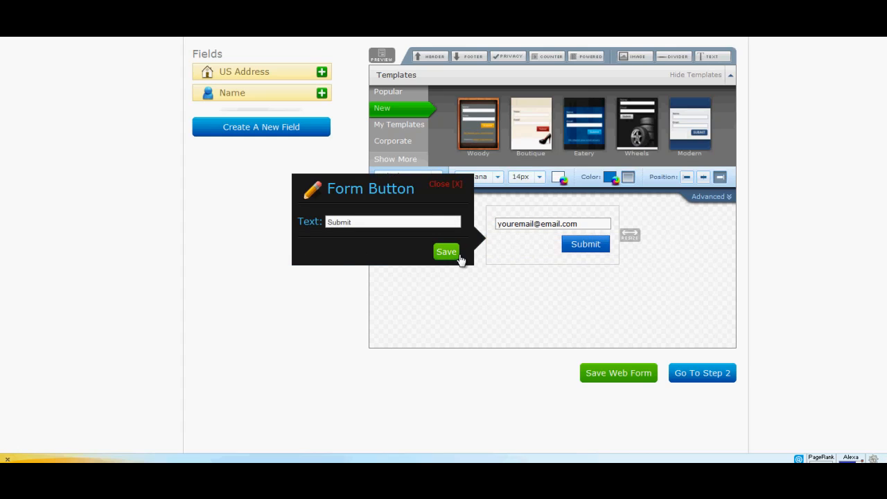
{"action": "left_click", "coordinate": [708, 197]}
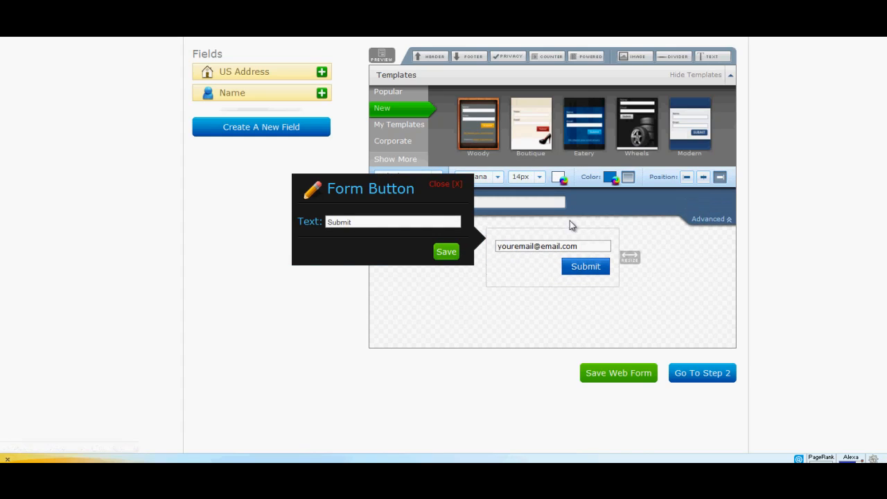
{"action": "left_click", "coordinate": [455, 192]}
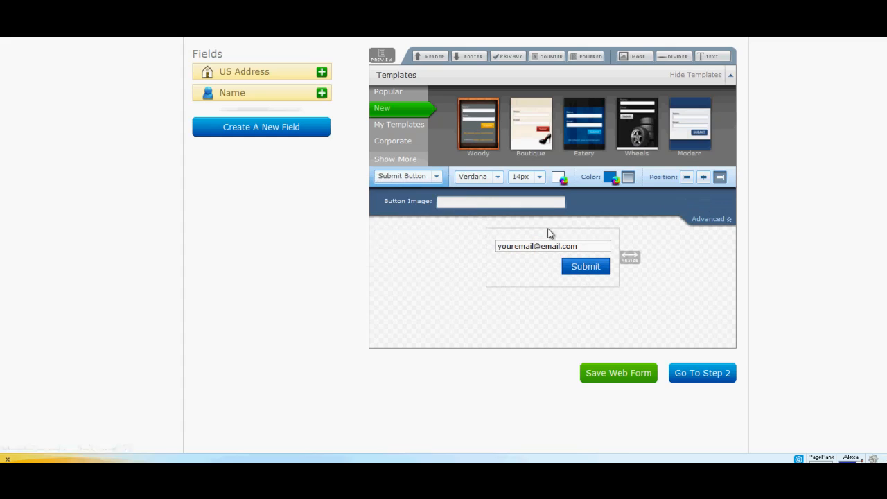
{"action": "left_click", "coordinate": [494, 203]}
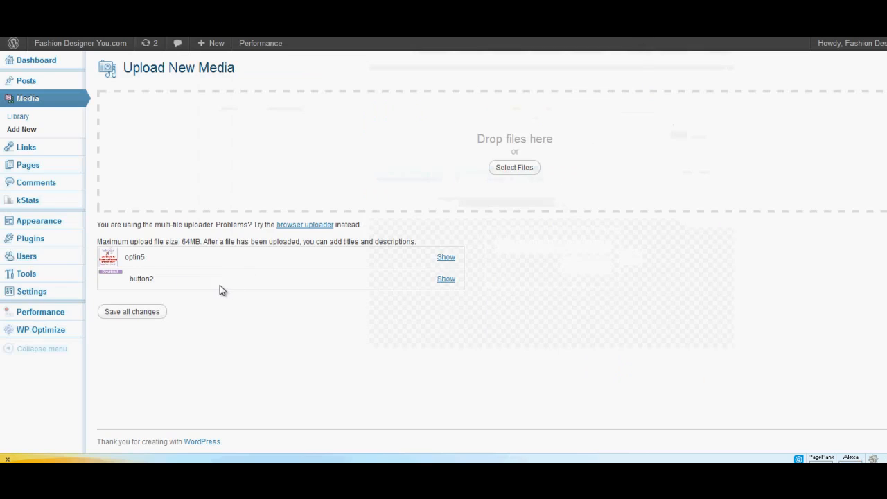
{"action": "left_click", "coordinate": [445, 278]}
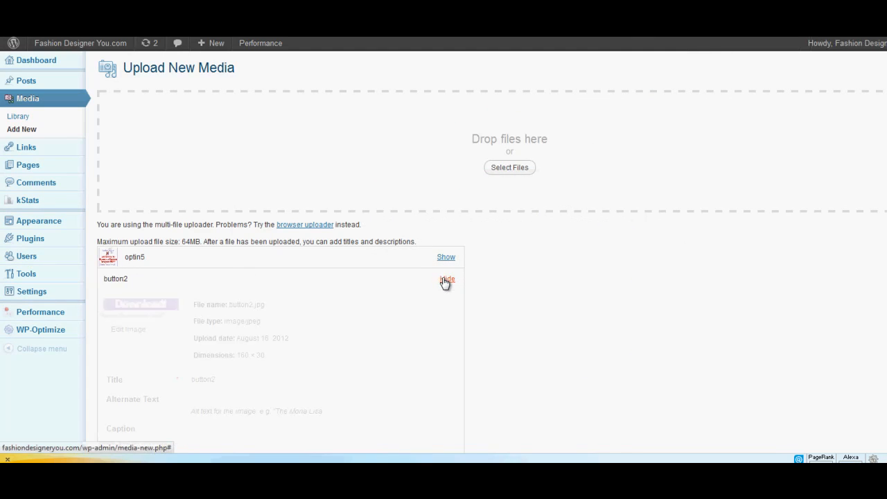
{"action": "scroll", "coordinate": [523, 297], "scroll_direction": "down", "scroll_amount": 3}
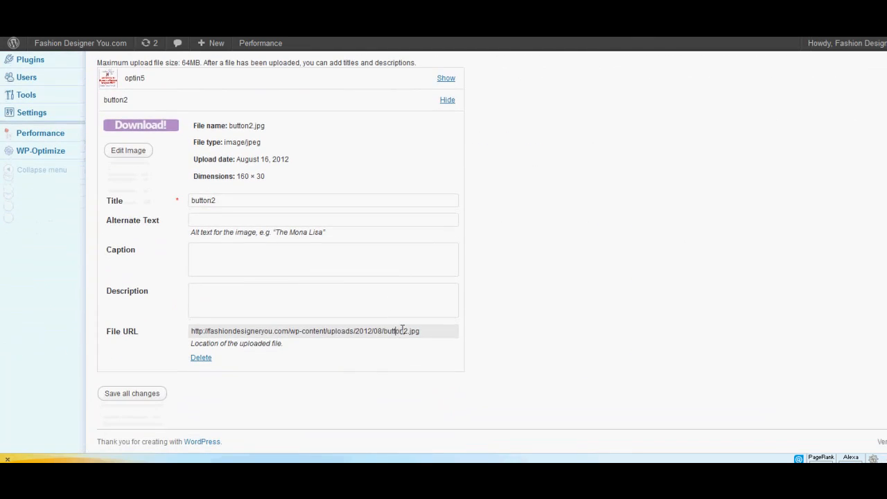
{"action": "triple_click", "coordinate": [402, 329]}
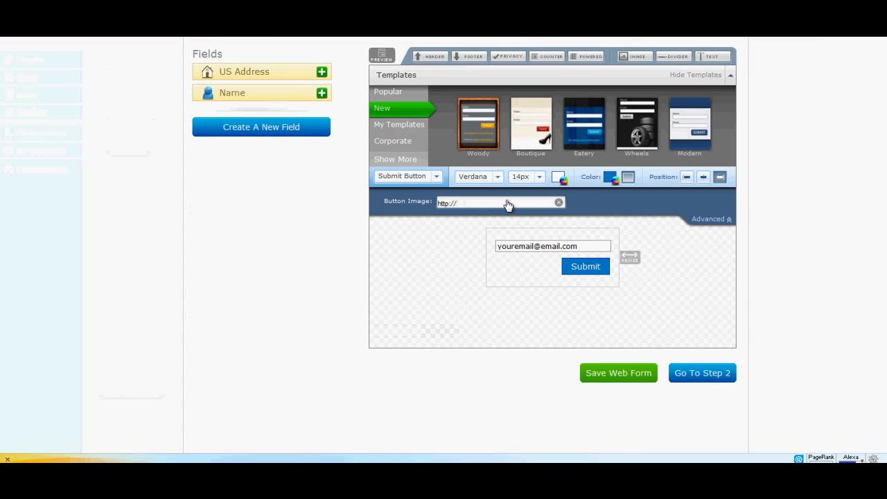
Back in AWeber, use the copied button2.jpg URL as the submit button's image and centre the button.
{"action": "left_click_drag", "start_coordinate": [505, 203], "coordinate": [386, 205]}
{"action": "key", "text": "ctrl+v"}
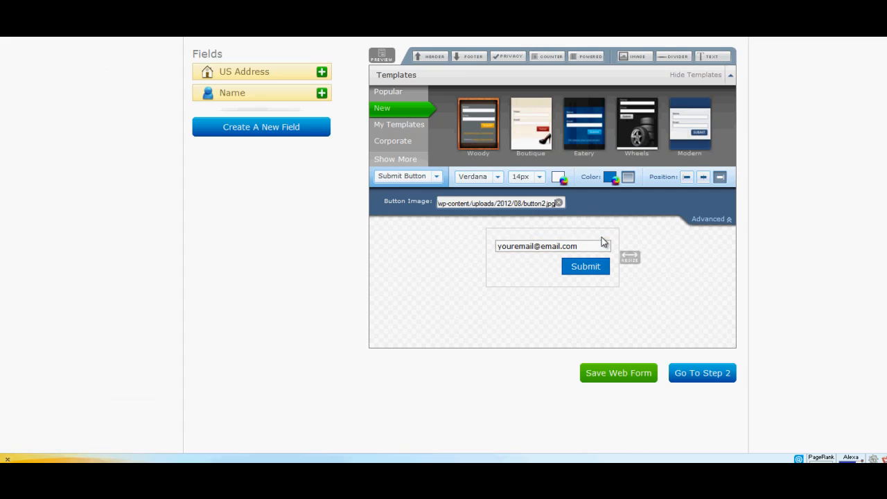
{"action": "left_click", "coordinate": [702, 177]}
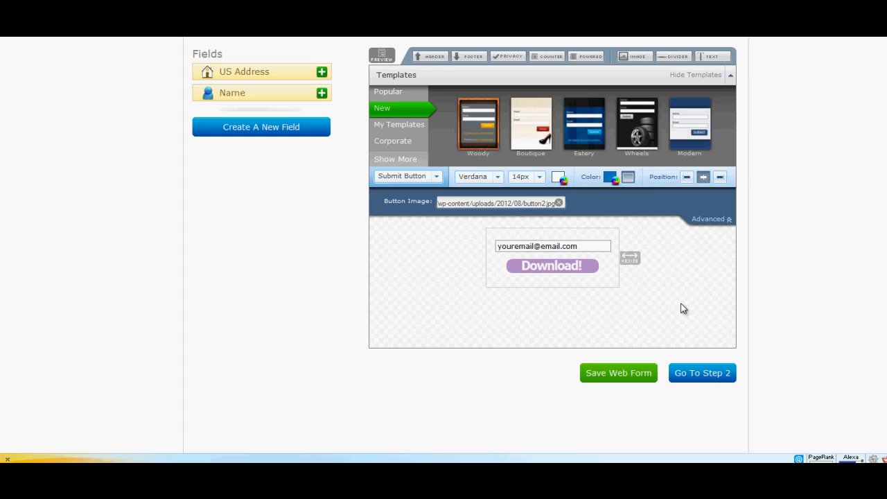
Open the form body's background image setting, switch to the WordPress media page and copy the file URL of optin5.
{"action": "left_click", "coordinate": [439, 177]}
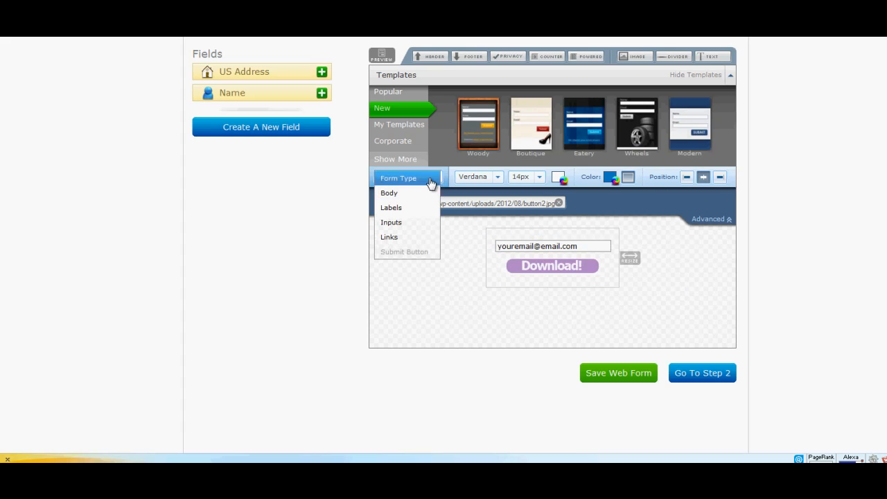
{"action": "left_click", "coordinate": [410, 192]}
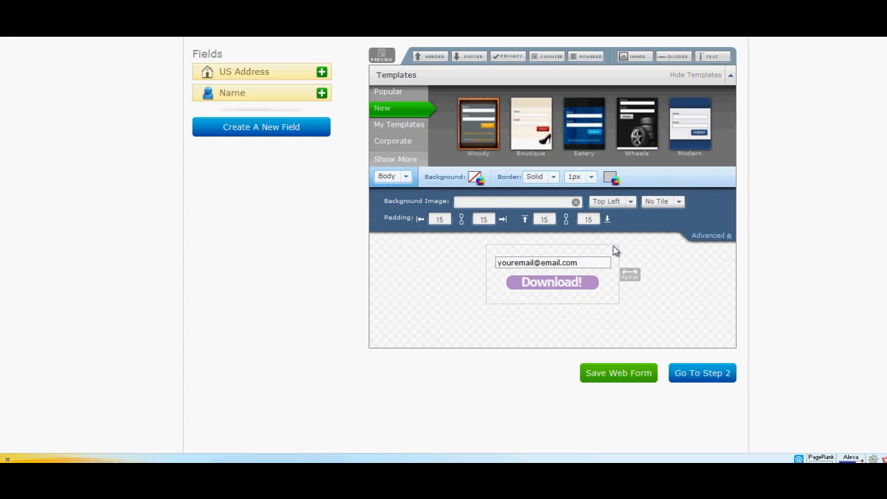
{"action": "left_click", "coordinate": [527, 203]}
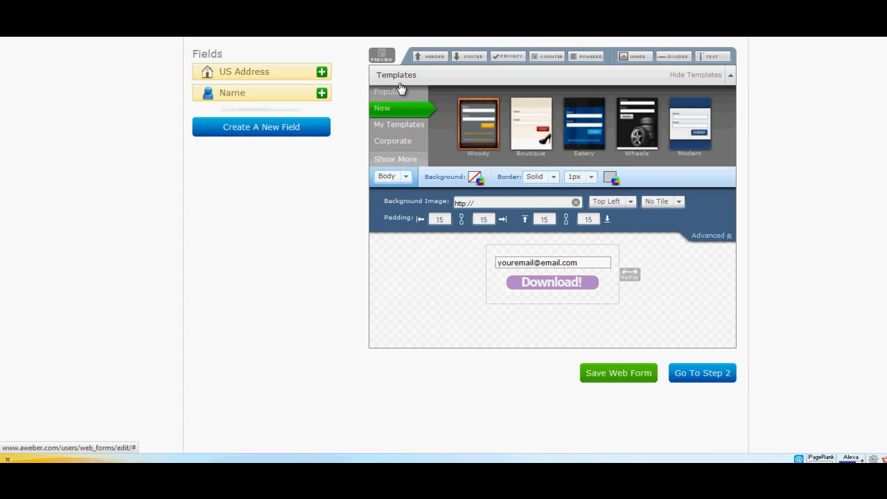
{"action": "left_click", "coordinate": [415, 36]}
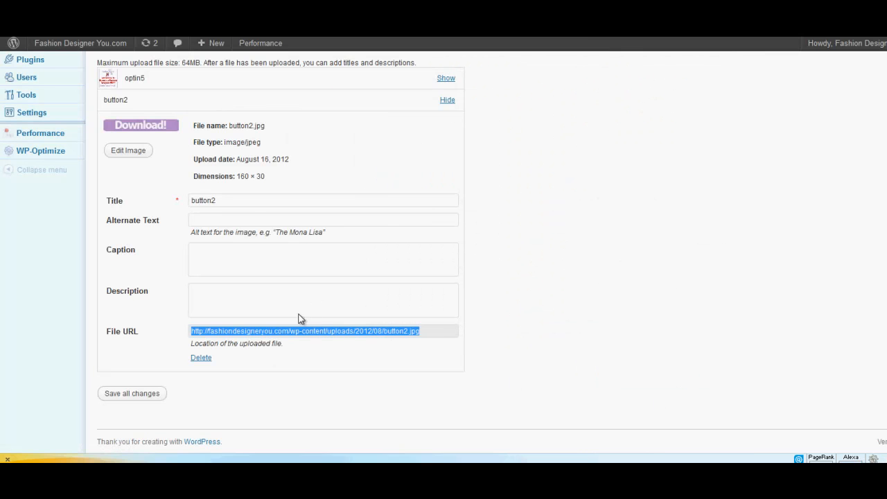
{"action": "scroll", "coordinate": [290, 358], "scroll_direction": "up", "scroll_amount": 3}
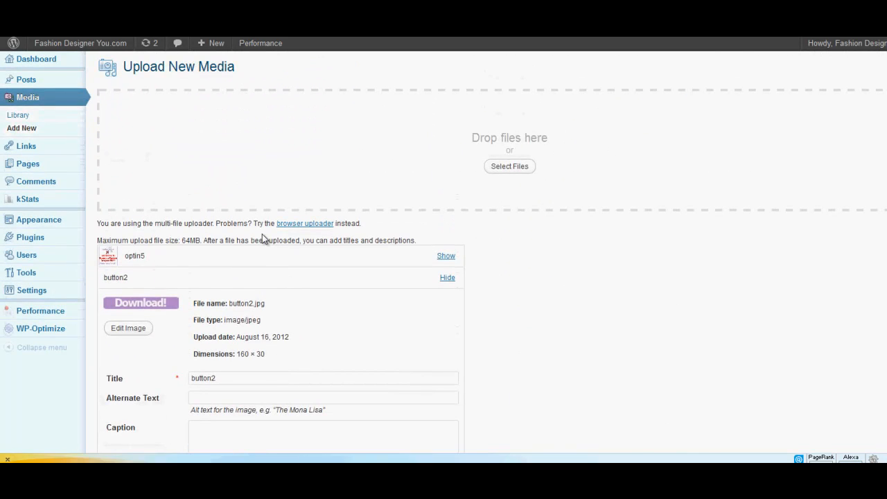
{"action": "left_click", "coordinate": [446, 256]}
{"action": "scroll", "coordinate": [307, 404], "scroll_direction": "down", "scroll_amount": 3}
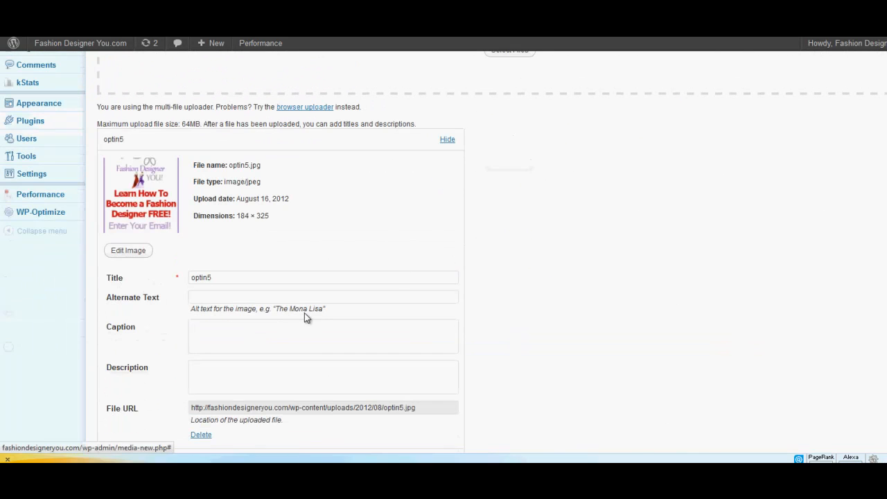
{"action": "triple_click", "coordinate": [325, 403]}
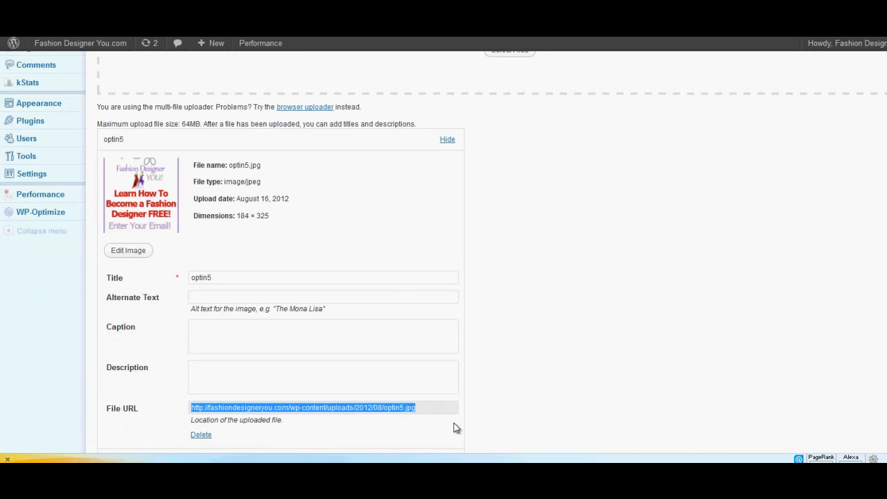
Back in AWeber, set the copied optin5.jpg URL as the form's background image and narrow the form to the graphic's width.
{"action": "left_click", "coordinate": [514, 34]}
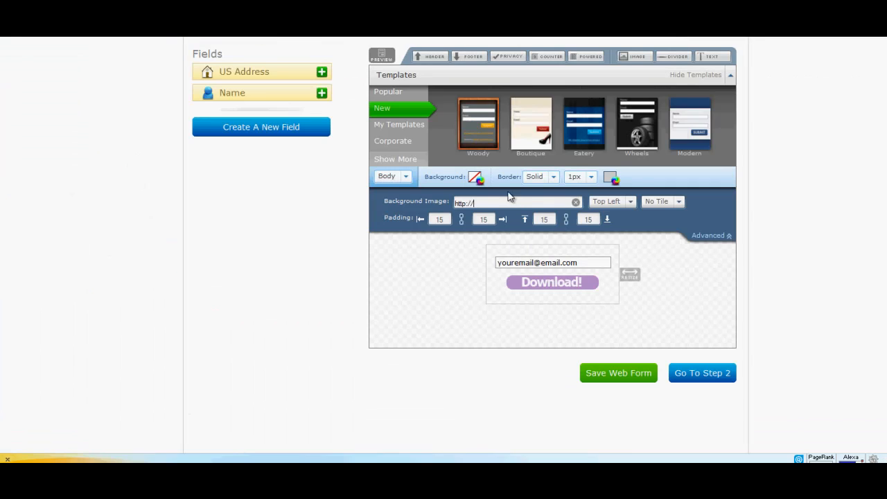
{"action": "left_click", "coordinate": [505, 201]}
{"action": "key", "text": "ctrl+v"}
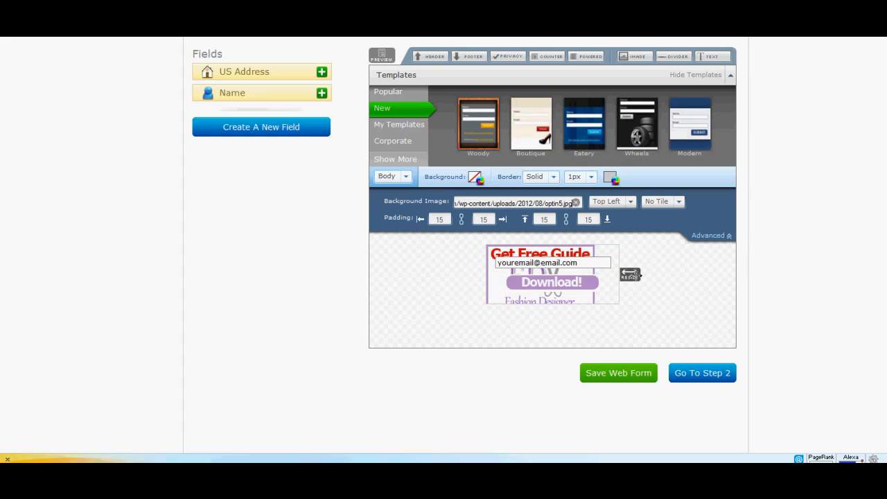
{"action": "left_click_drag", "start_coordinate": [628, 274], "coordinate": [609, 280]}
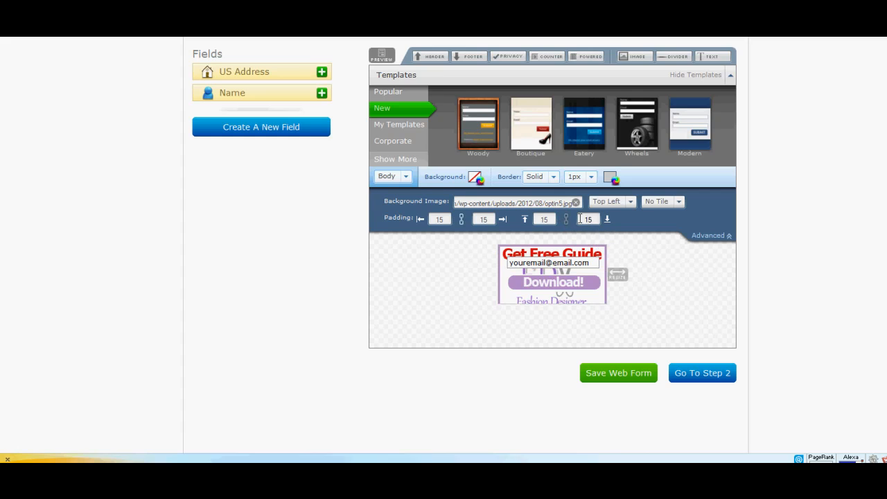
Set the form body's bottom padding to 240 to extend the form down over the background graphic.
{"action": "left_click_drag", "start_coordinate": [594, 218], "coordinate": [569, 218]}
{"action": "type", "text": "240"}
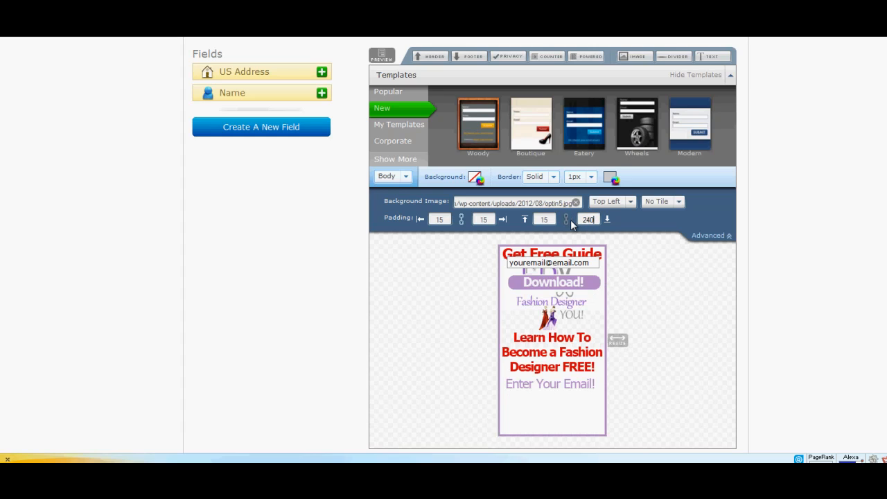
{"action": "scroll", "coordinate": [641, 299], "scroll_direction": "down", "scroll_amount": 1}
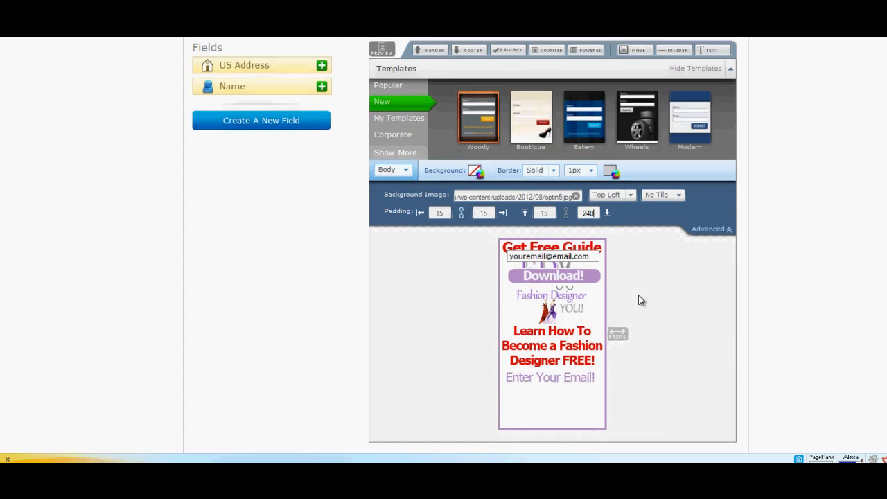
{"action": "scroll", "coordinate": [641, 299], "scroll_direction": "down", "scroll_amount": 2}
{"action": "scroll", "coordinate": [640, 277], "scroll_direction": "up", "scroll_amount": 1}
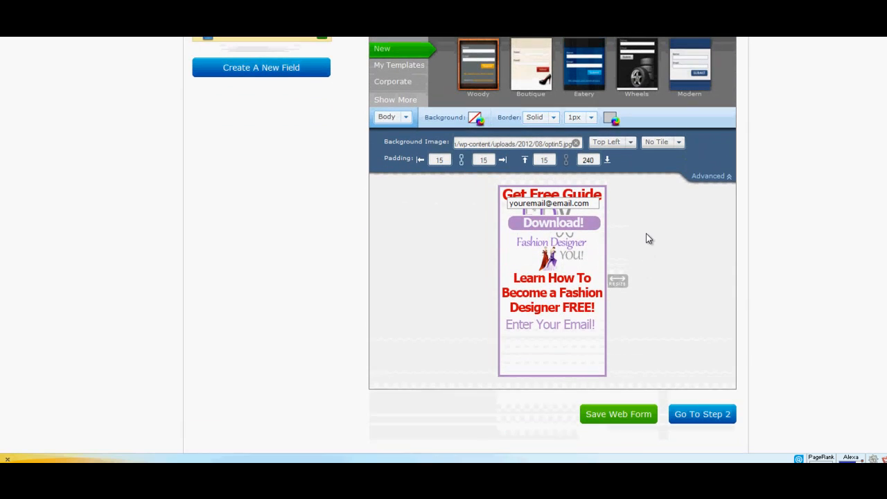
Set the form body's top padding to 243 so the email field and Download button sit below the Enter Your Email text.
{"action": "mouse_move", "coordinate": [567, 204]}
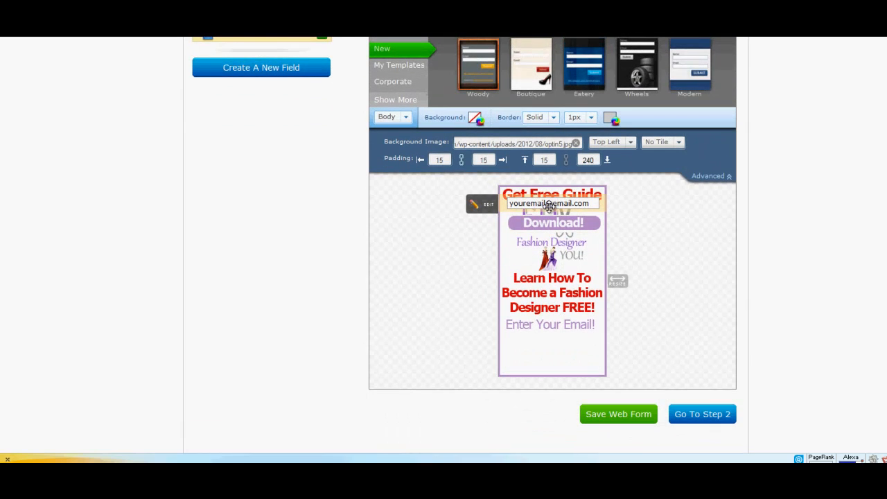
{"action": "double_click", "coordinate": [544, 160]}
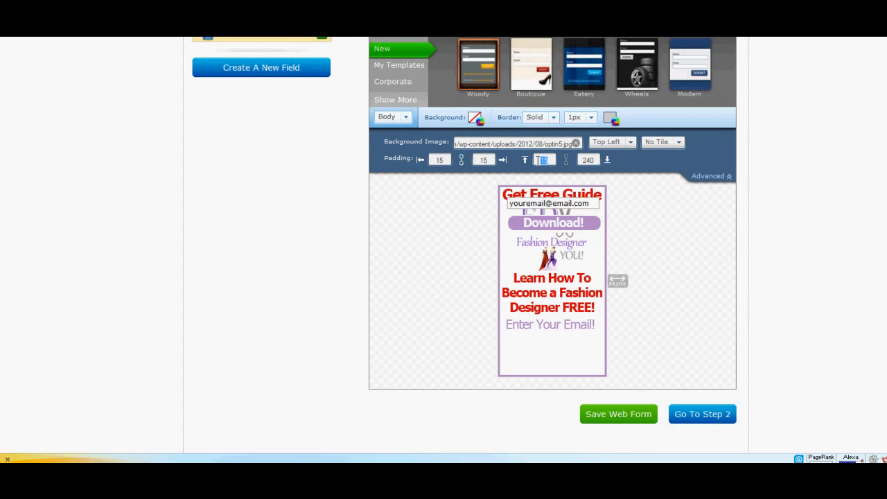
{"action": "type", "text": "23"}
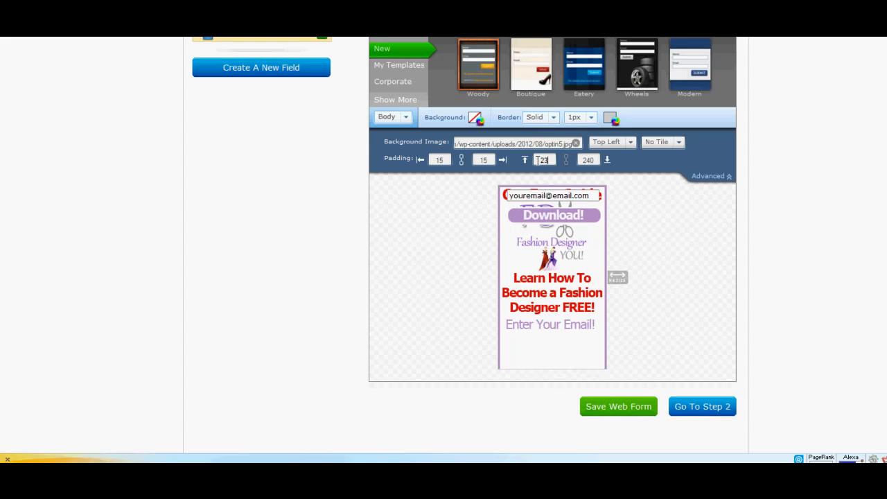
{"action": "type", "text": "5"}
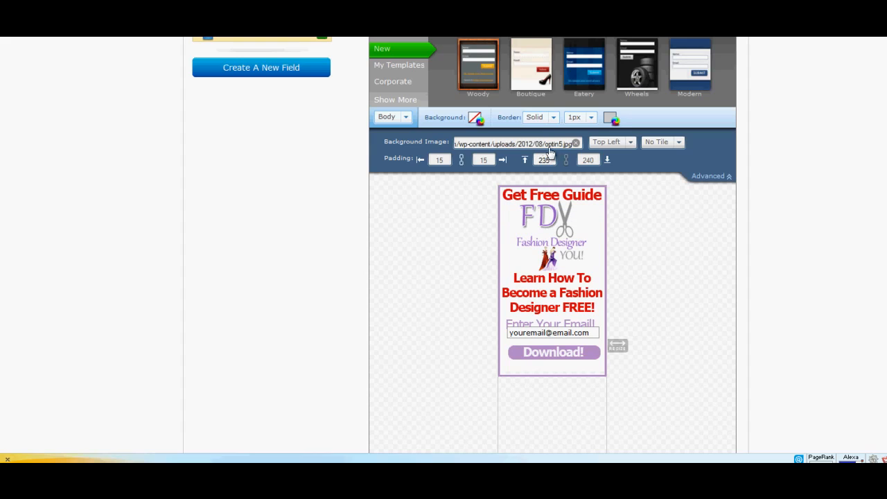
{"action": "double_click", "coordinate": [544, 161]}
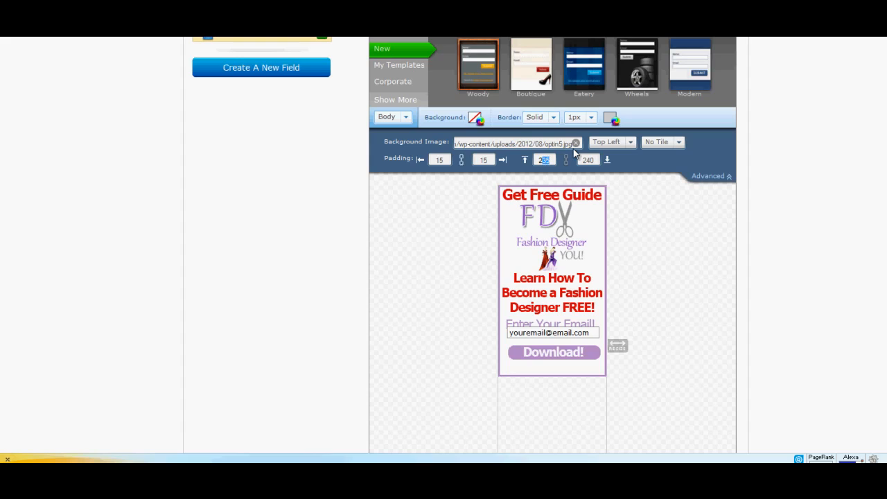
{"action": "type", "text": "22"}
{"action": "type", "text": "4"}
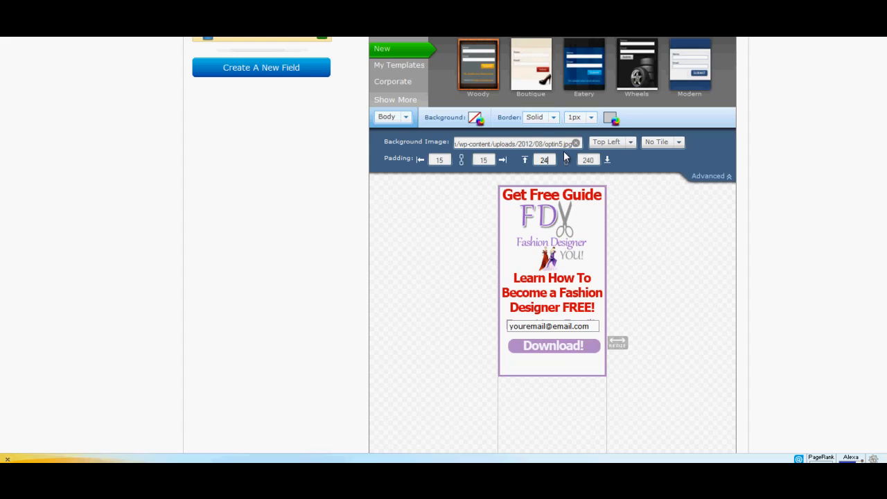
{"action": "type", "text": "0"}
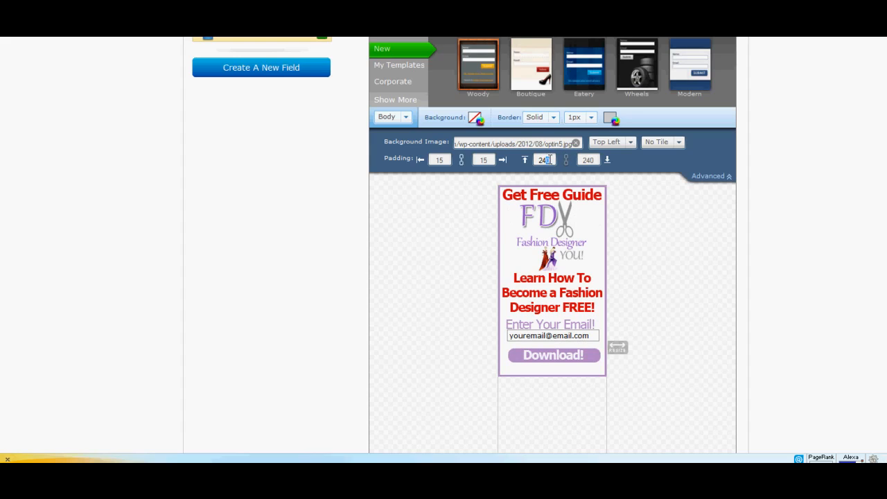
{"action": "type", "text": "3"}
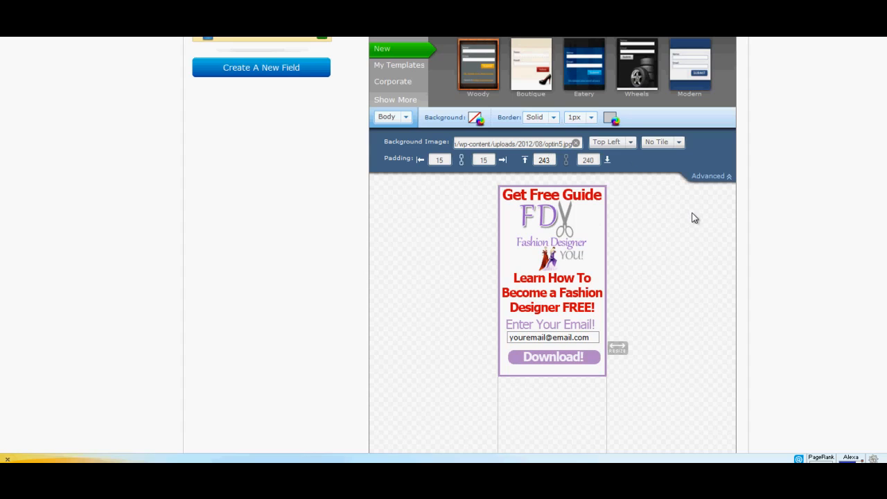
Reduce the form body's bottom padding to 10 so the form ends at the graphic's lower border.
{"action": "scroll", "coordinate": [661, 275], "scroll_direction": "down", "scroll_amount": 3}
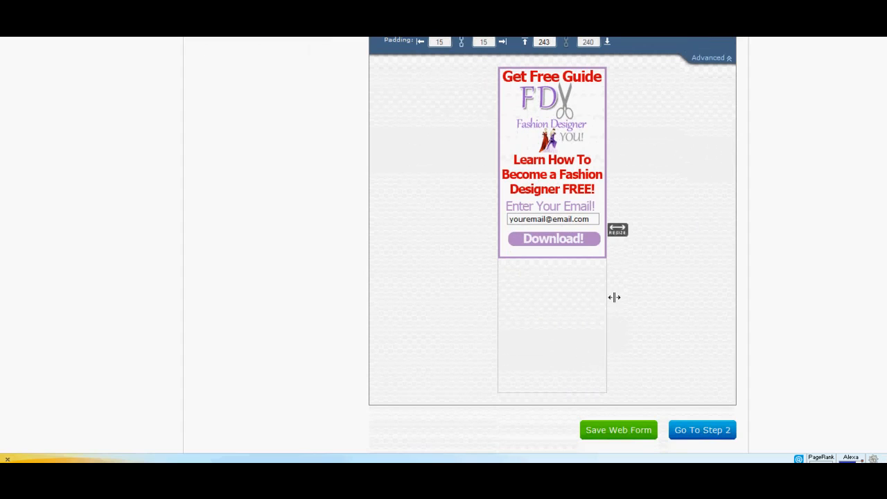
{"action": "scroll", "coordinate": [647, 286], "scroll_direction": "up", "scroll_amount": 5}
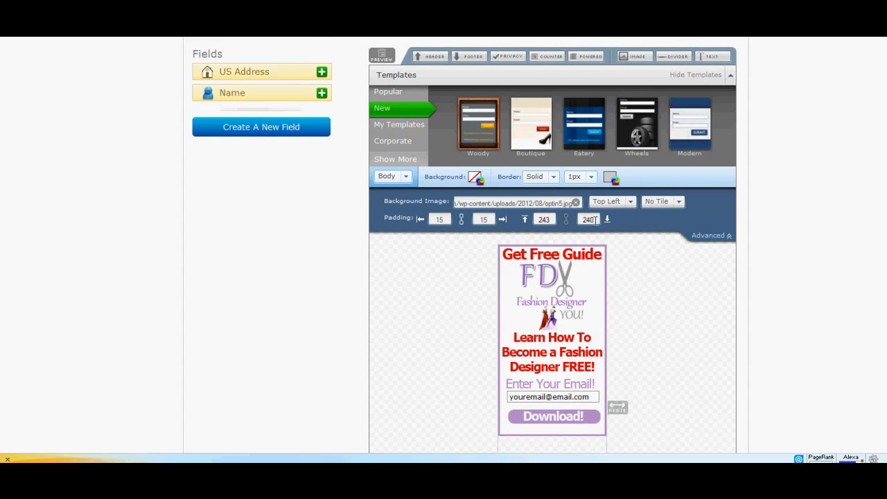
{"action": "left_click_drag", "start_coordinate": [595, 219], "coordinate": [580, 219]}
{"action": "type", "text": "0"}
{"action": "scroll", "coordinate": [654, 248], "scroll_direction": "down", "scroll_amount": 1}
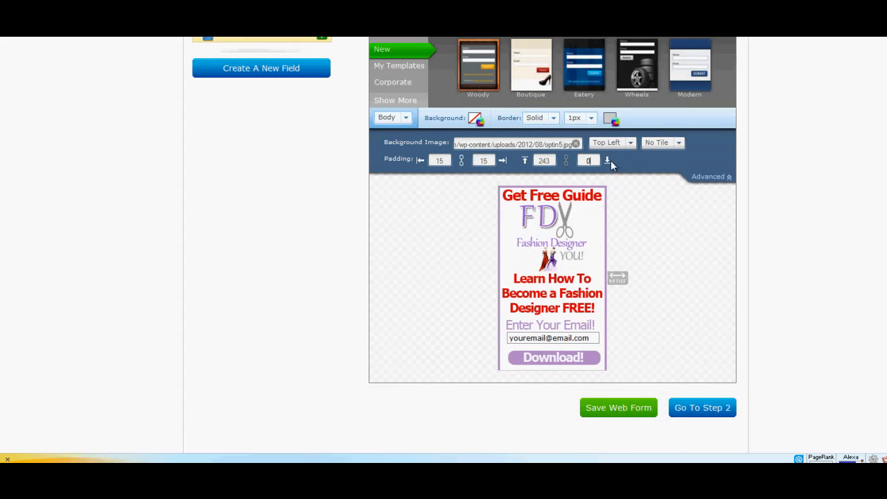
{"action": "double_click", "coordinate": [588, 160]}
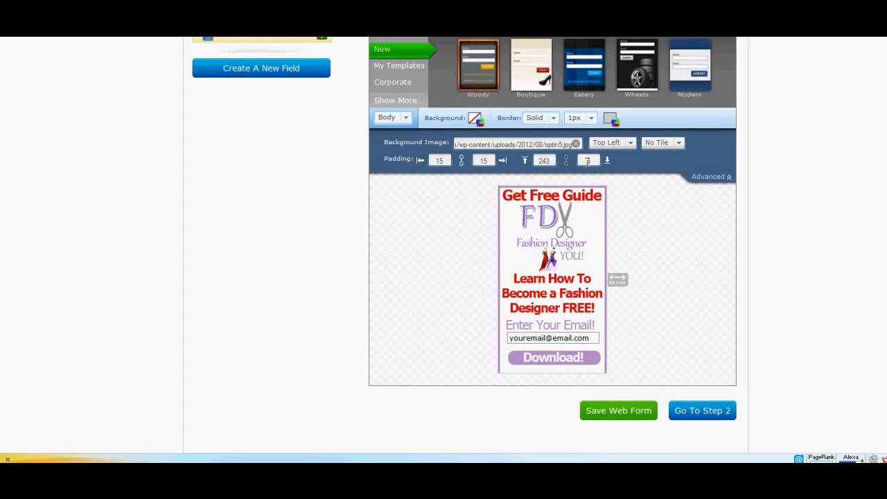
{"action": "double_click", "coordinate": [588, 160]}
{"action": "type", "text": "10"}
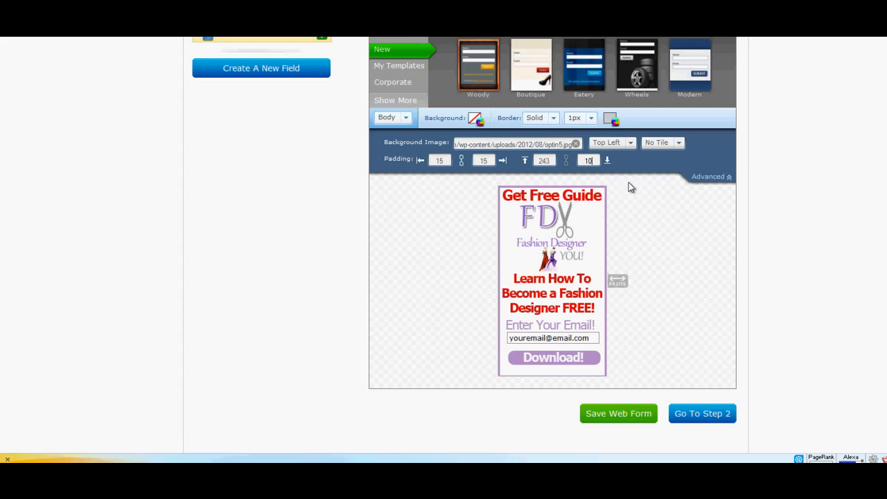
Set the background image's position to Top Center and save the web form.
{"action": "left_click", "coordinate": [634, 148]}
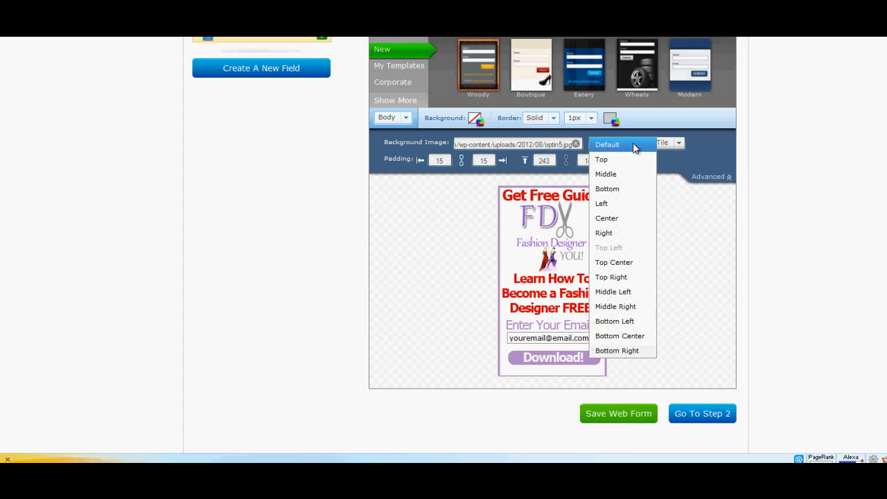
{"action": "left_click", "coordinate": [625, 216]}
{"action": "left_click", "coordinate": [626, 143]}
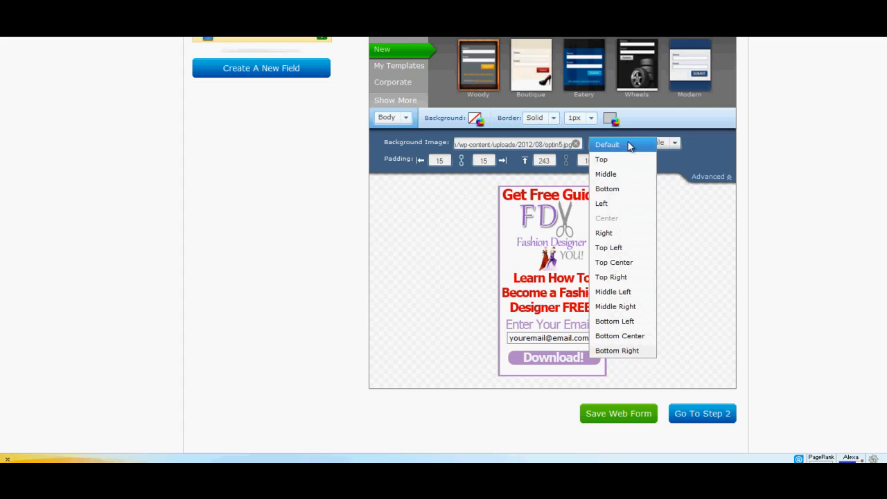
{"action": "left_click", "coordinate": [635, 260]}
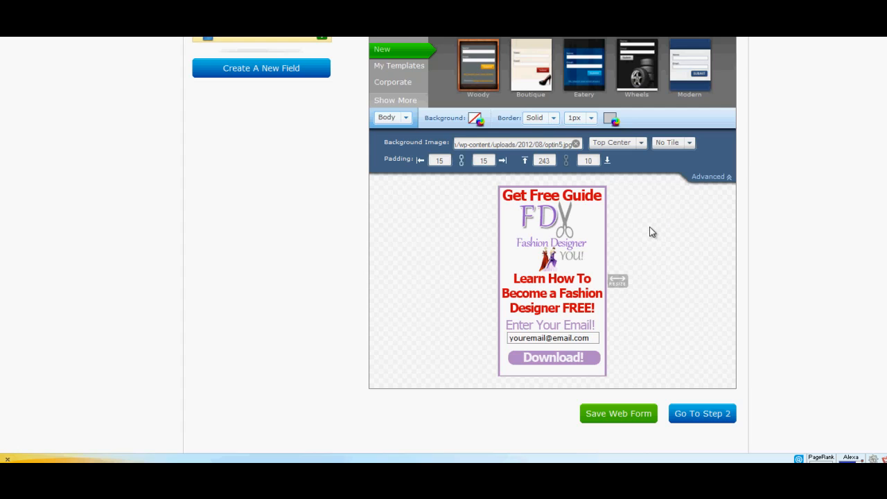
{"action": "scroll", "coordinate": [652, 231], "scroll_direction": "down", "scroll_amount": 1}
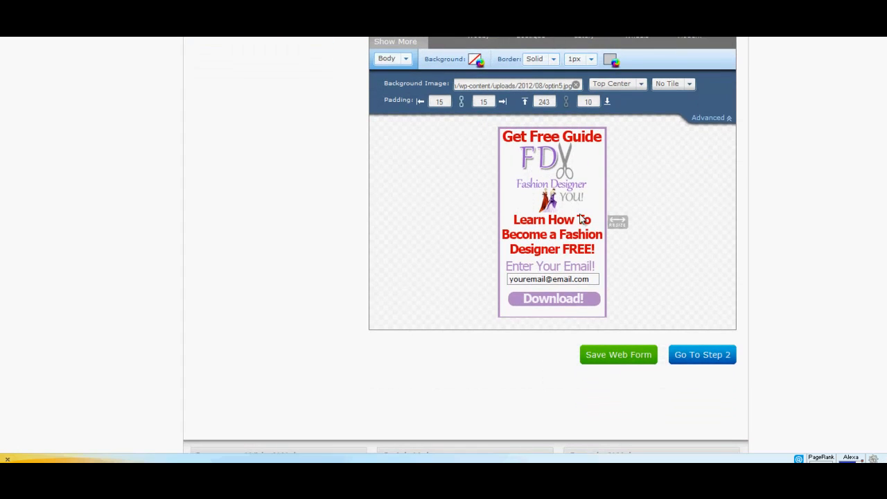
{"action": "left_click", "coordinate": [622, 354]}
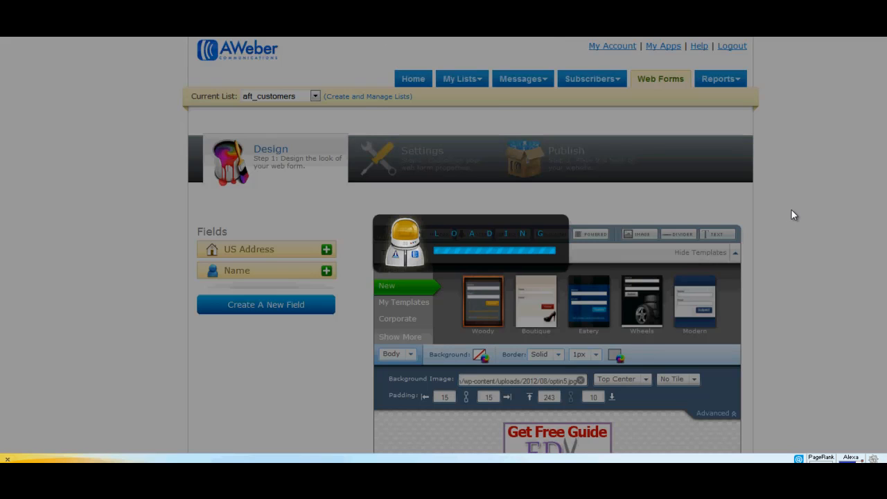
Name the form "fashion site 3 test" in the Step 2 basic settings and save the web form.
{"action": "scroll", "coordinate": [790, 205], "scroll_direction": "down", "scroll_amount": 3}
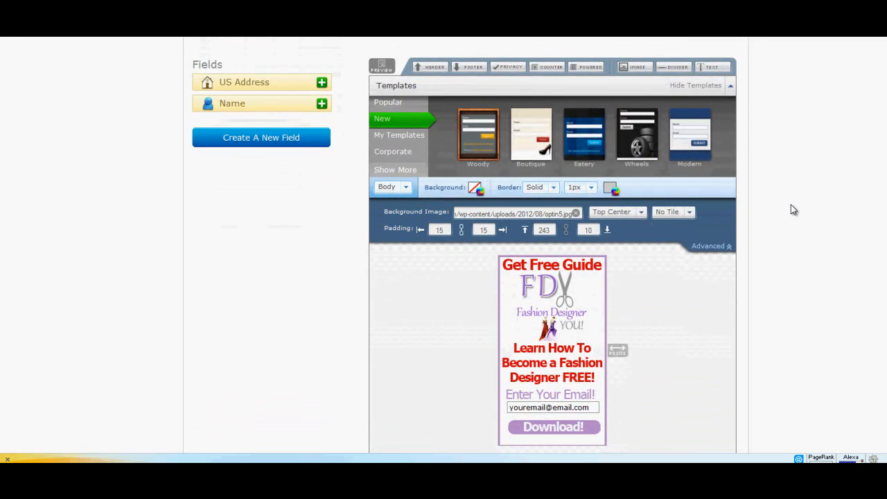
{"action": "scroll", "coordinate": [790, 213], "scroll_direction": "down", "scroll_amount": 4}
{"action": "left_click", "coordinate": [685, 191]}
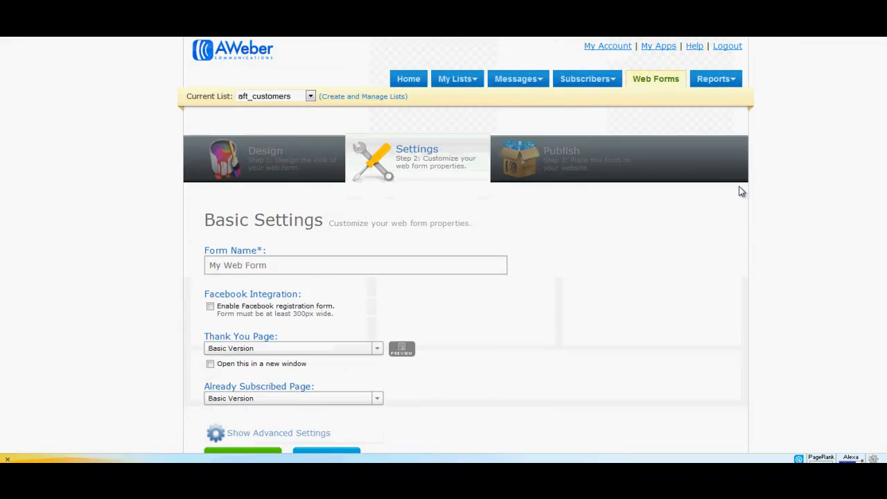
{"action": "left_click_drag", "start_coordinate": [409, 263], "coordinate": [191, 257]}
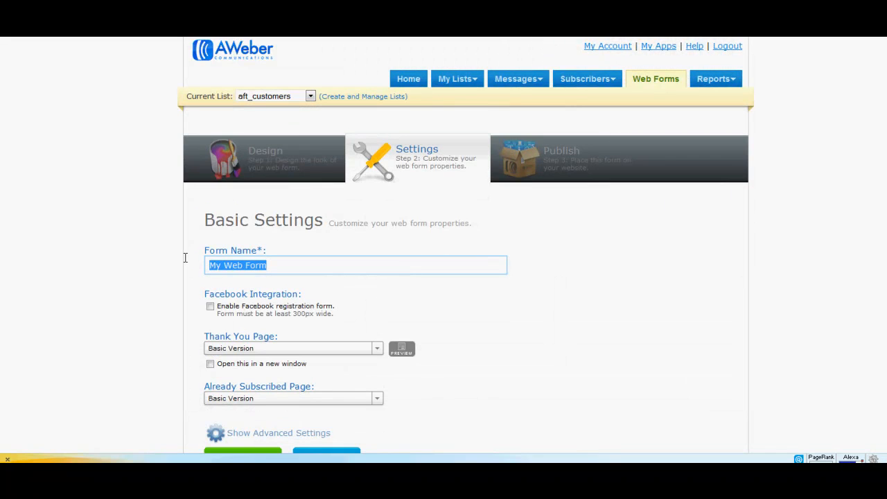
{"action": "type", "text": "fas"}
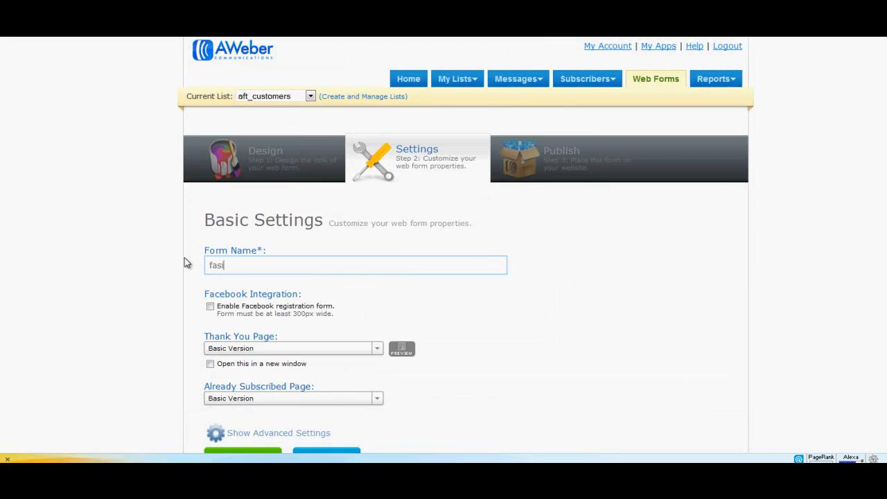
{"action": "type", "text": "hion site 3 test"}
{"action": "scroll", "coordinate": [467, 258], "scroll_direction": "down", "scroll_amount": 1}
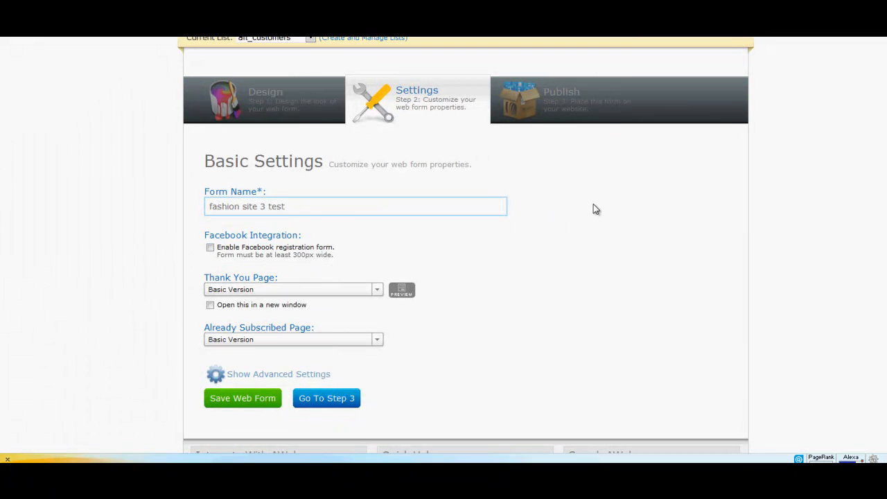
{"action": "scroll", "coordinate": [593, 208], "scroll_direction": "down", "scroll_amount": 1}
{"action": "scroll", "coordinate": [597, 209], "scroll_direction": "up", "scroll_amount": 1}
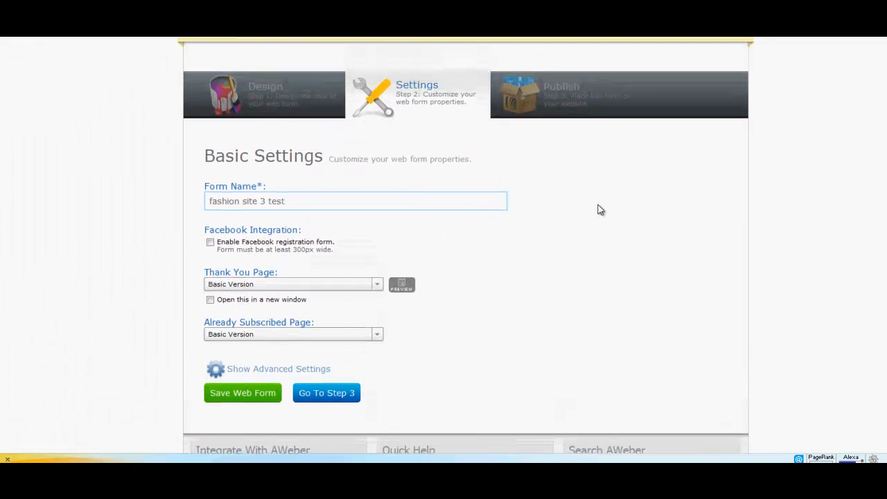
{"action": "scroll", "coordinate": [578, 222], "scroll_direction": "down", "scroll_amount": 1}
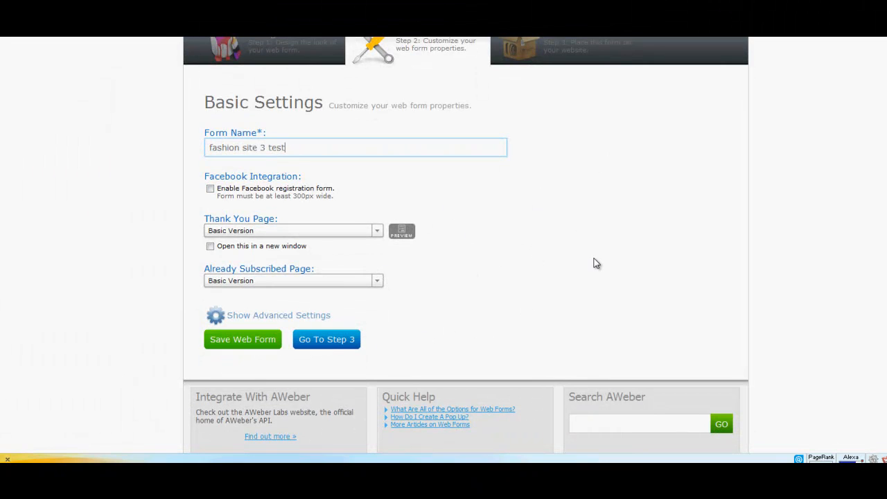
{"action": "left_click", "coordinate": [268, 341]}
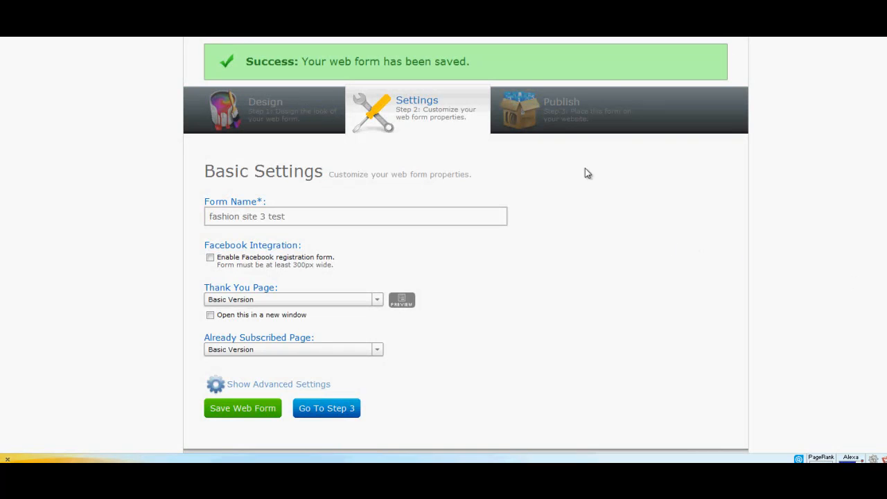
Go to the Publish step, choose I Will Install My Form and select the whole Javascript snippet.
{"action": "left_click", "coordinate": [555, 109]}
{"action": "scroll", "coordinate": [704, 218], "scroll_direction": "down", "scroll_amount": 3}
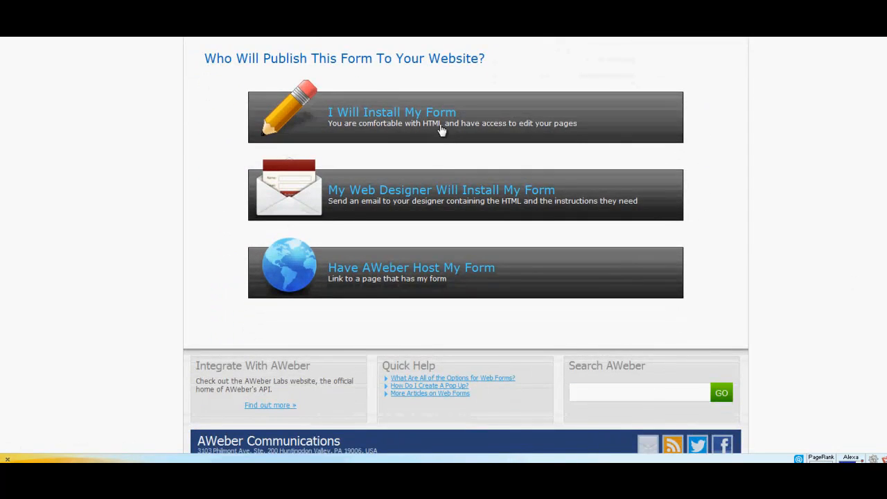
{"action": "scroll", "coordinate": [441, 130], "scroll_direction": "down", "scroll_amount": 1}
{"action": "left_click", "coordinate": [422, 85]}
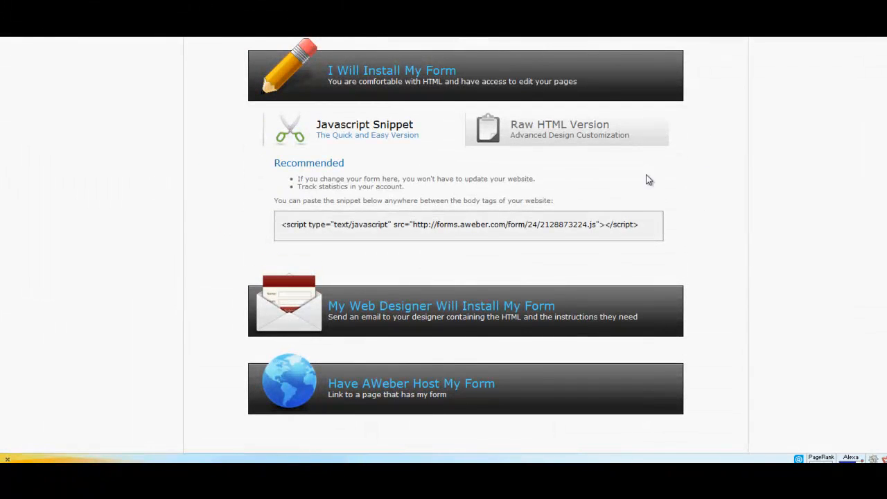
{"action": "left_click", "coordinate": [643, 222]}
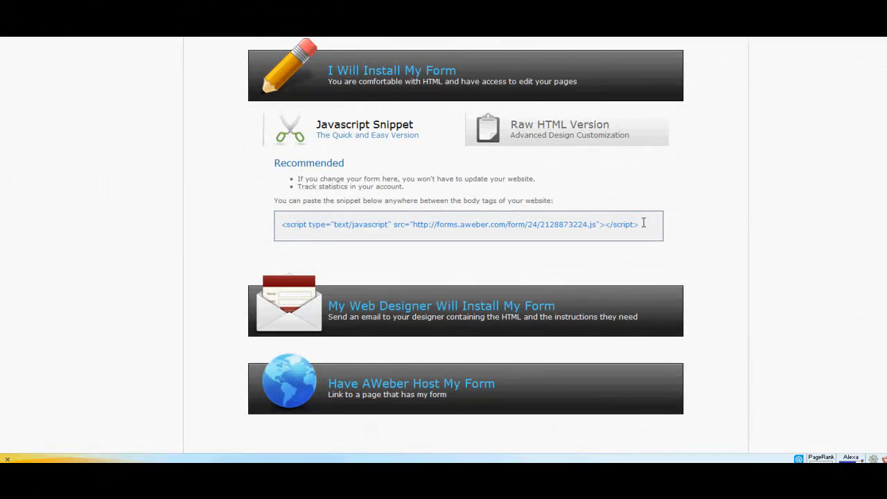
{"action": "left_click", "coordinate": [643, 222]}
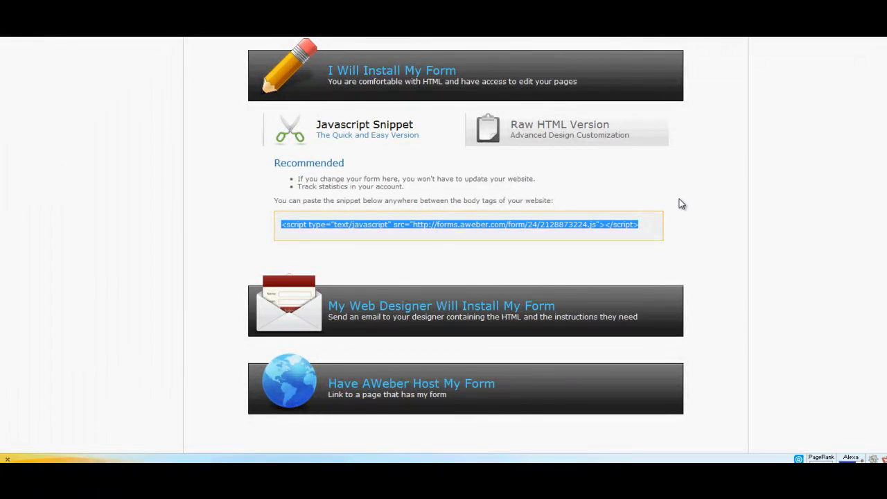
{"action": "scroll", "coordinate": [680, 202], "scroll_direction": "up", "scroll_amount": 2}
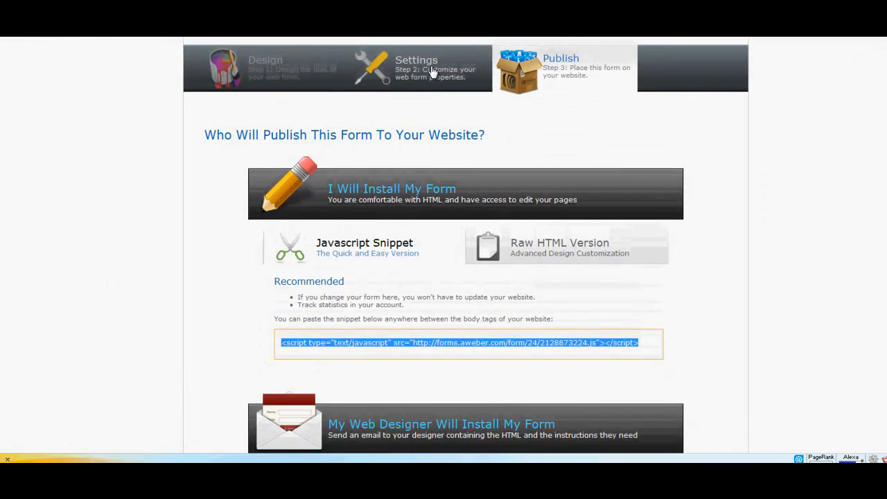
{"action": "scroll", "coordinate": [567, 147], "scroll_direction": "down", "scroll_amount": 1}
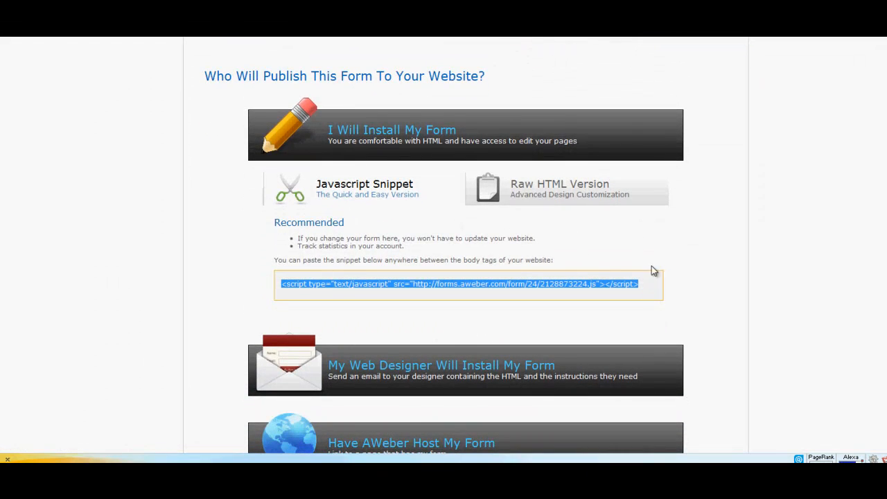
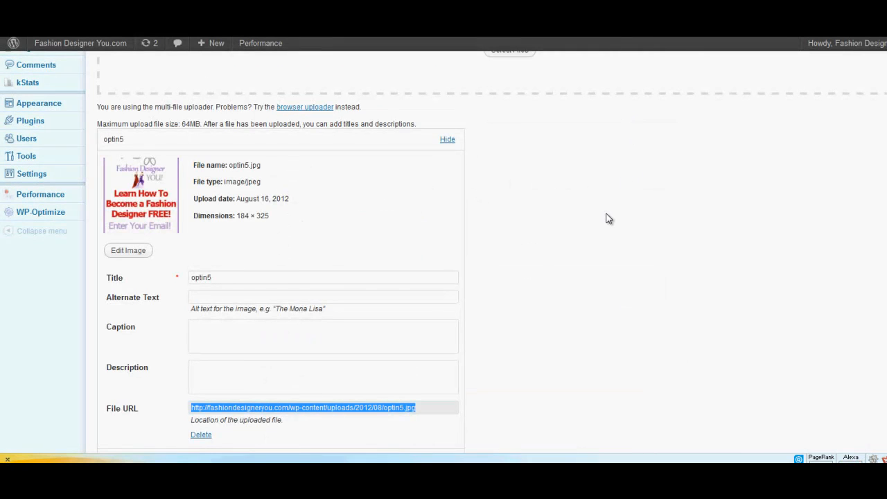
Replace the code in the Left Sidebar's Text widget with the copied AWeber JavaScript snippet and save the widget.
{"action": "scroll", "coordinate": [606, 219], "scroll_direction": "up", "scroll_amount": 3}
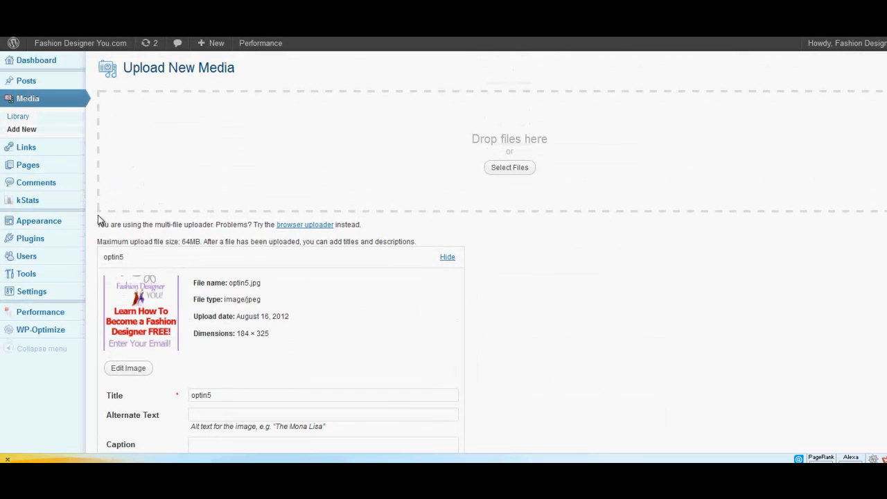
{"action": "mouse_move", "coordinate": [62, 226]}
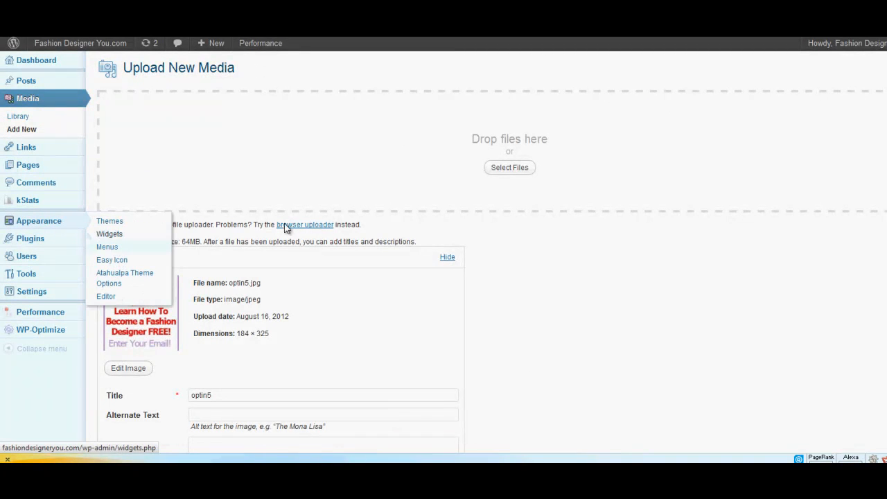
{"action": "left_click", "coordinate": [108, 235]}
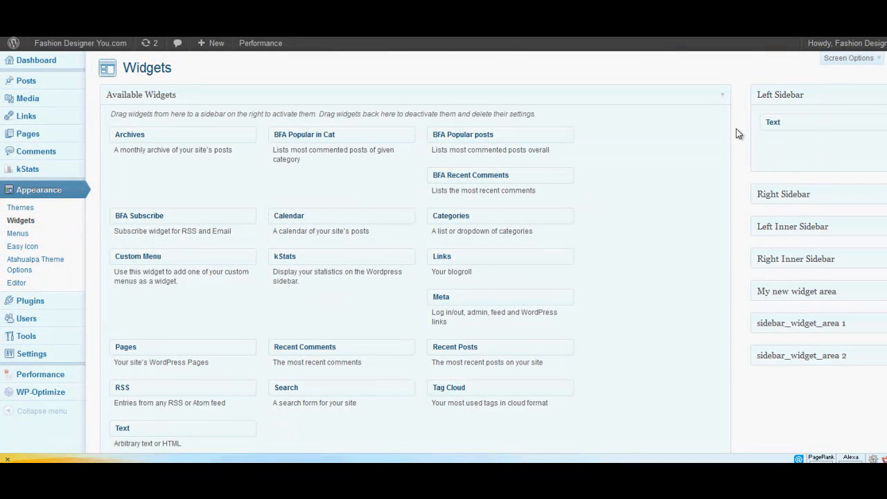
{"action": "left_click", "coordinate": [861, 122]}
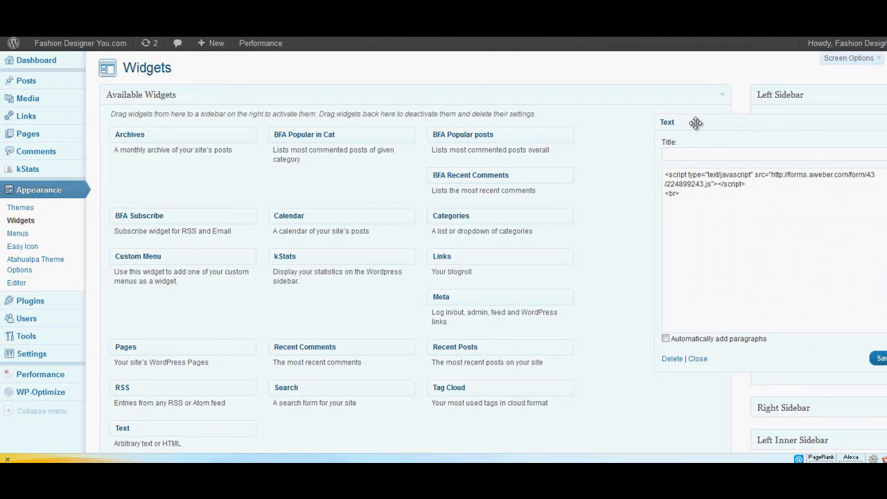
{"action": "left_click_drag", "start_coordinate": [715, 192], "coordinate": [592, 172]}
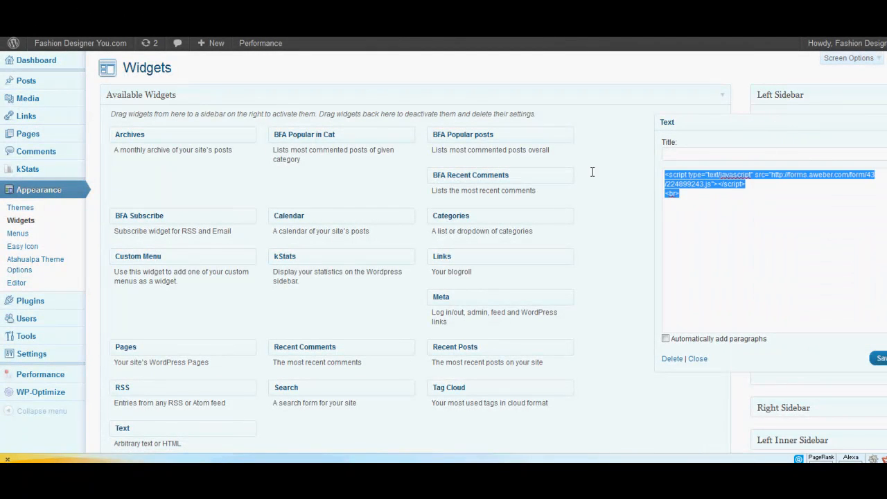
{"action": "type", "text": "<script type=\"text/javascript\" src=\"http://forms.aweber.com/form/24/2128873224.js\"></script>"}
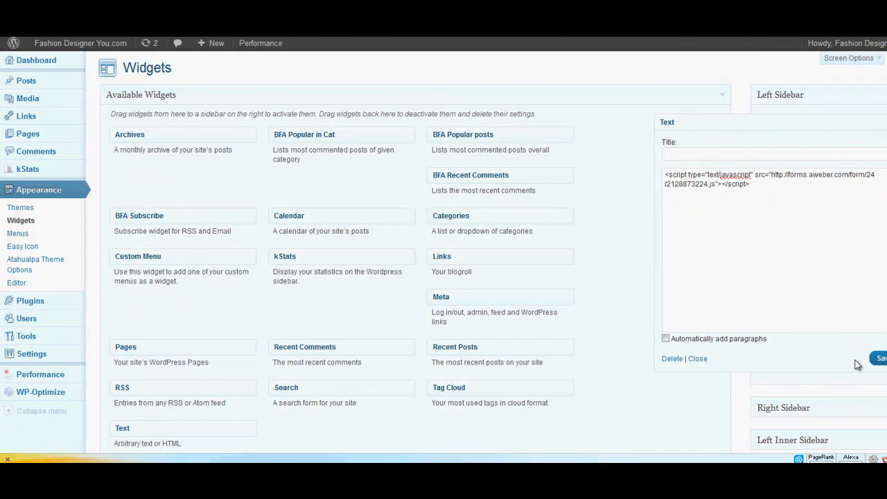
{"action": "left_click", "coordinate": [877, 359]}
Visit the live site and examine how the opt-in form and the ad below it sit in the left sidebar.
{"action": "mouse_move", "coordinate": [70, 49]}
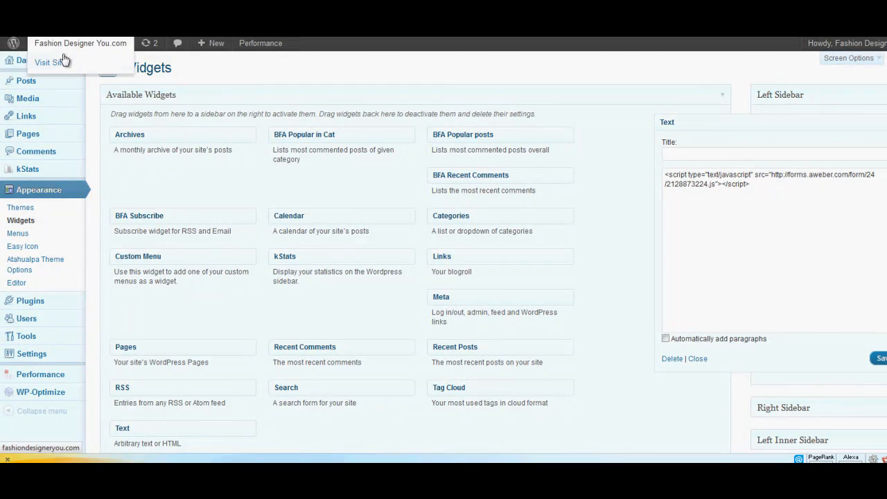
{"action": "left_click", "coordinate": [59, 62]}
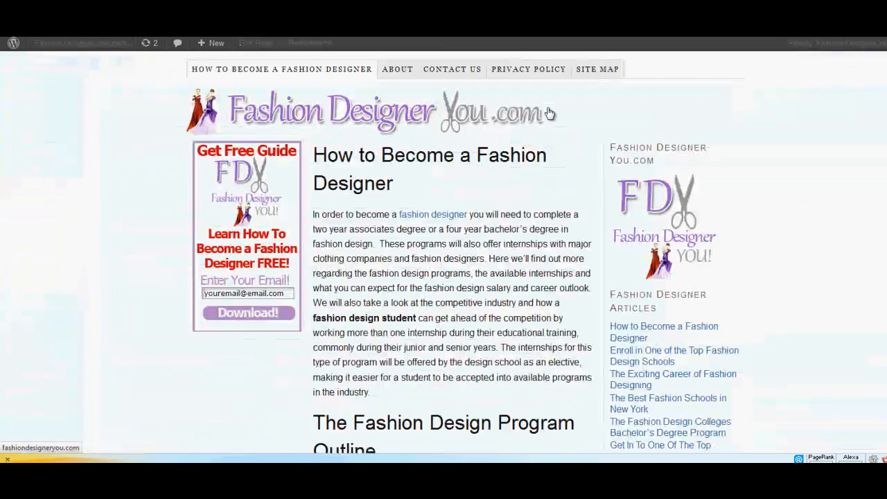
{"action": "scroll", "coordinate": [344, 262], "scroll_direction": "down", "scroll_amount": 5}
{"action": "scroll", "coordinate": [344, 262], "scroll_direction": "up", "scroll_amount": 1}
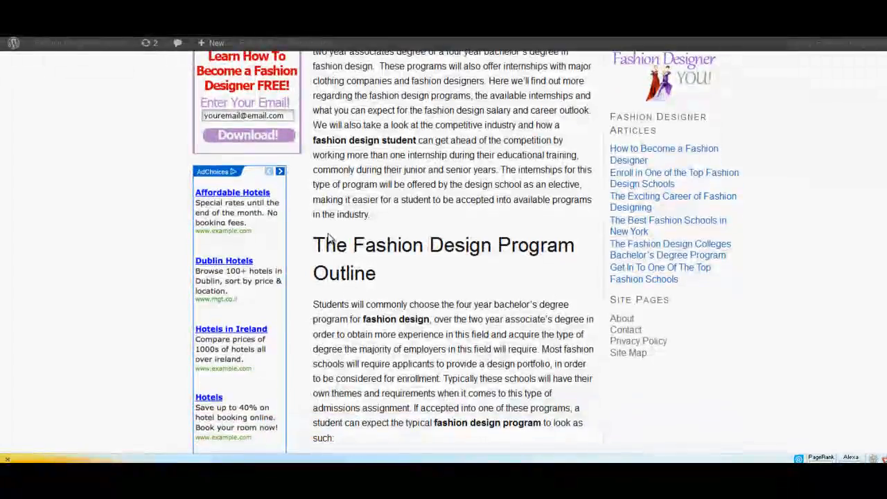
{"action": "scroll", "coordinate": [345, 263], "scroll_direction": "up", "scroll_amount": 3}
{"action": "scroll", "coordinate": [301, 247], "scroll_direction": "down", "scroll_amount": 3}
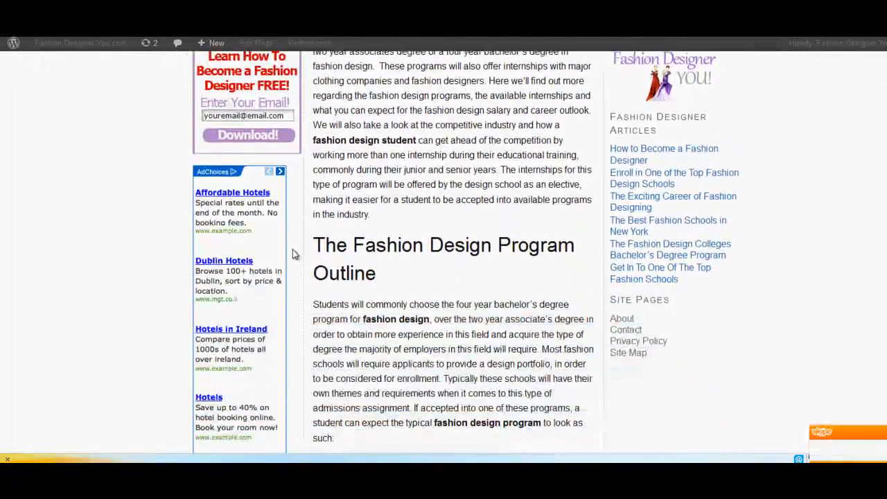
{"action": "scroll", "coordinate": [297, 215], "scroll_direction": "down", "scroll_amount": 1}
{"action": "scroll", "coordinate": [297, 235], "scroll_direction": "down", "scroll_amount": 1}
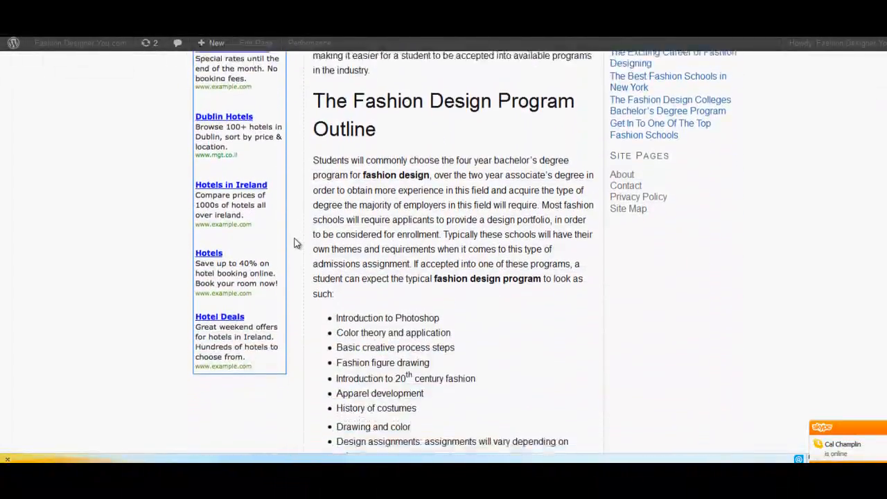
{"action": "scroll", "coordinate": [296, 239], "scroll_direction": "up", "scroll_amount": 3}
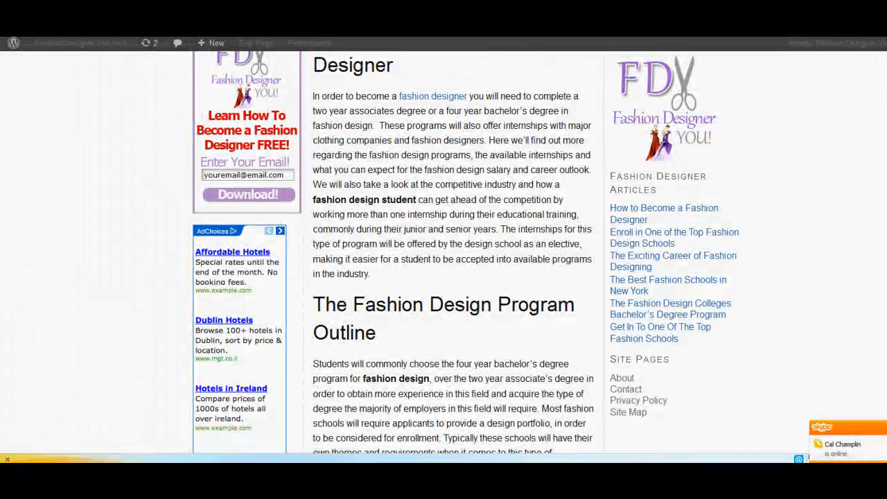
Wrap the AdSense image code in the Left Sidebar's Text widget in <center> tags and save the widget.
{"action": "left_click", "coordinate": [536, 35]}
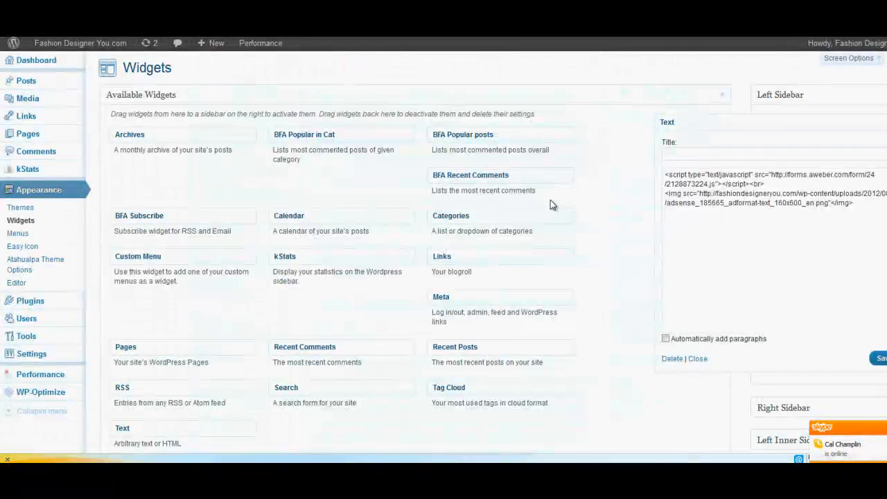
{"action": "left_click", "coordinate": [667, 194]}
{"action": "type", "text": "<cente"}
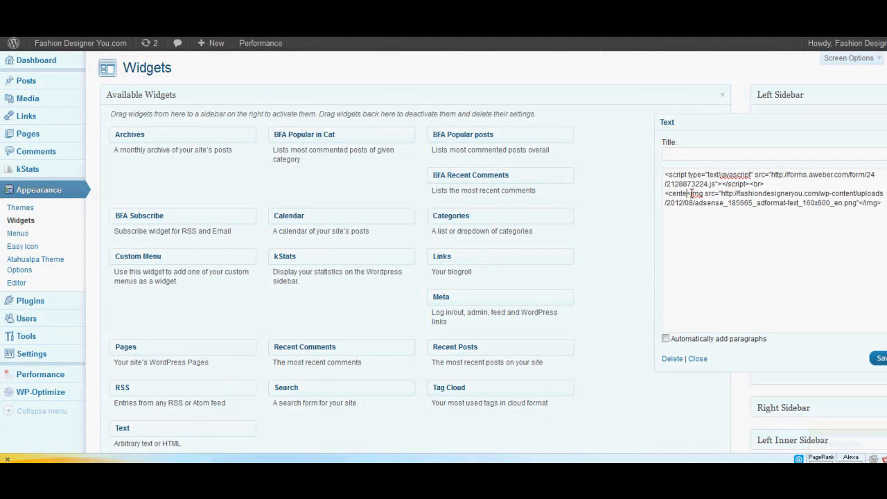
{"action": "type", "text": "r>"}
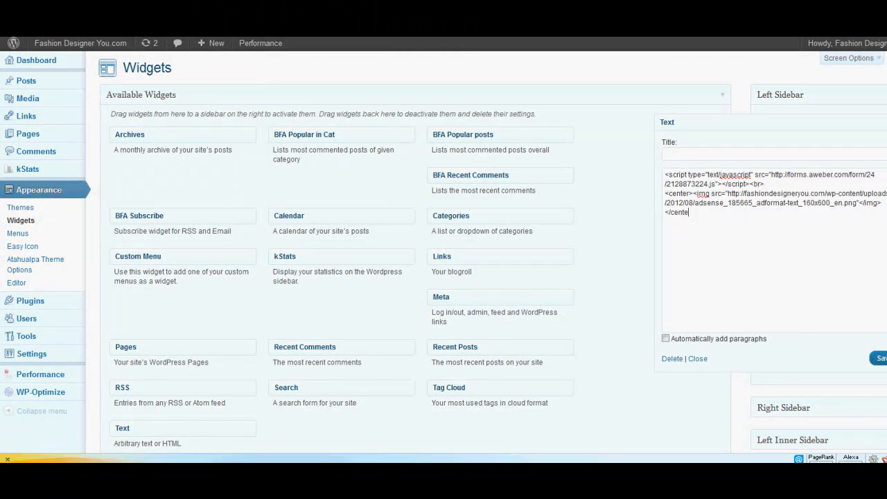
{"action": "type", "text": ">"}
{"action": "left_click", "coordinate": [878, 359]}
Visit the live site again and check the ad's centering beneath the opt-in form.
{"action": "mouse_move", "coordinate": [104, 54]}
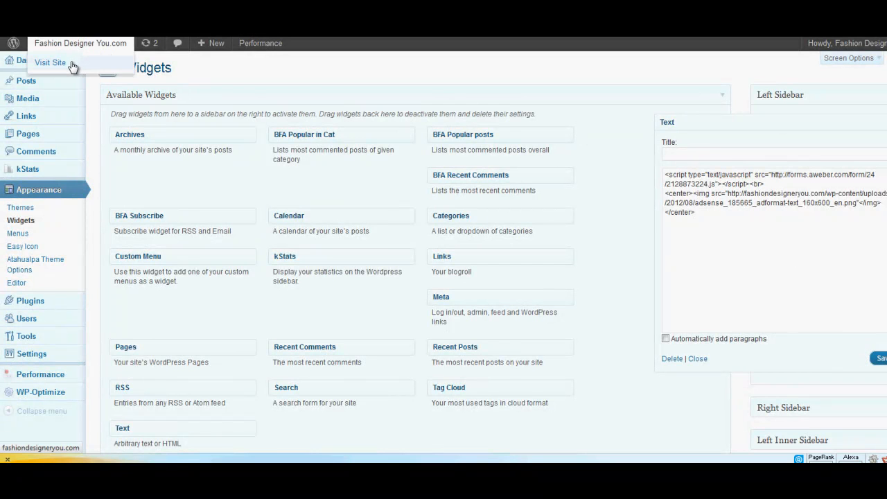
{"action": "left_click", "coordinate": [74, 65]}
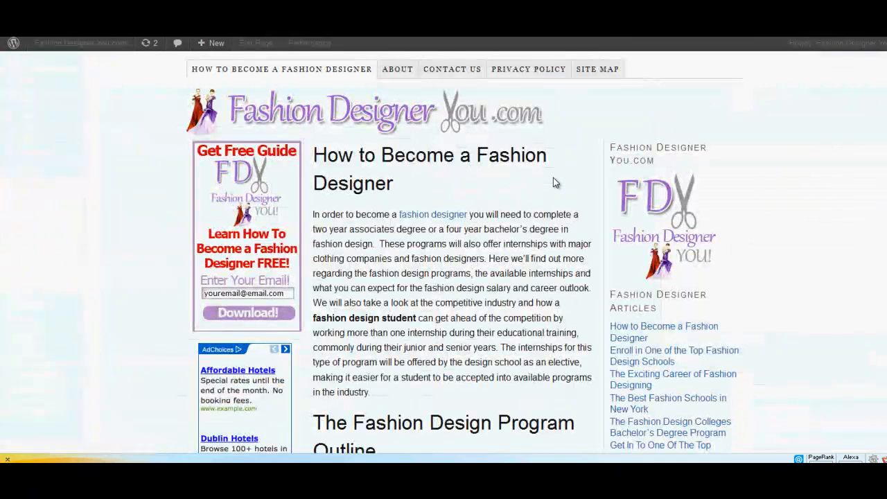
{"action": "scroll", "coordinate": [552, 177], "scroll_direction": "down", "scroll_amount": 3}
{"action": "scroll", "coordinate": [243, 255], "scroll_direction": "down", "scroll_amount": 3}
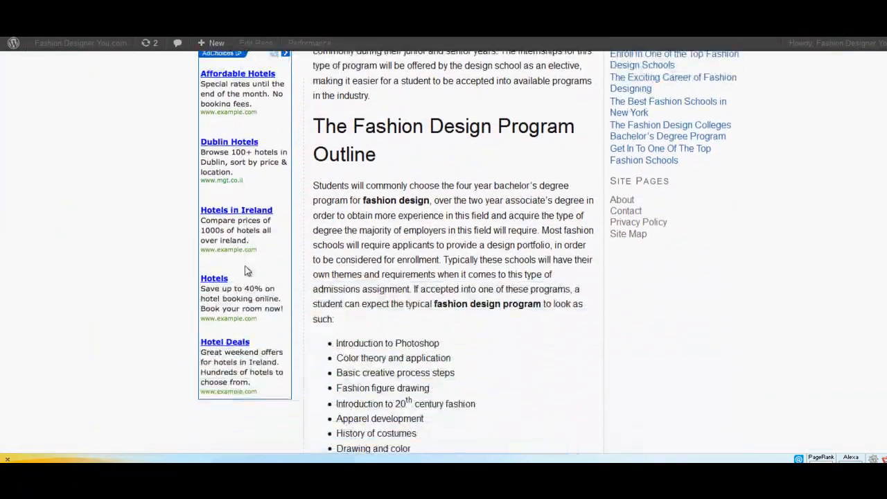
{"action": "scroll", "coordinate": [253, 269], "scroll_direction": "up", "scroll_amount": 2}
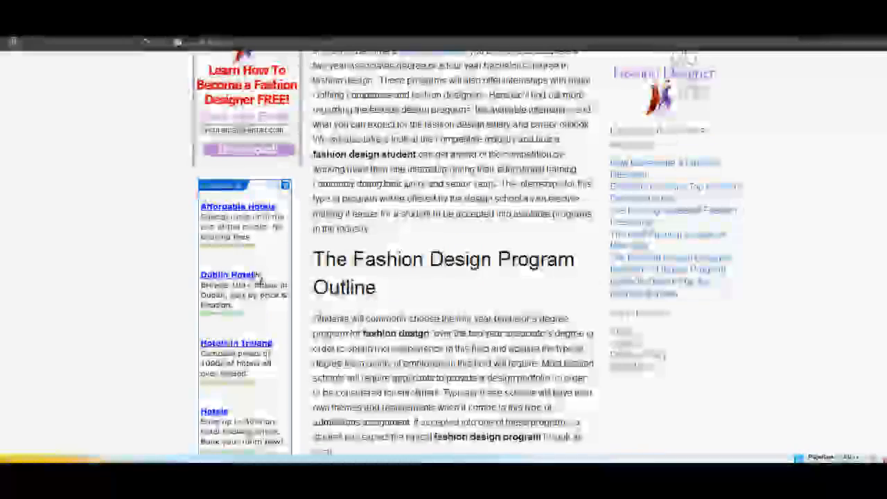
{"action": "scroll", "coordinate": [260, 279], "scroll_direction": "up", "scroll_amount": 2}
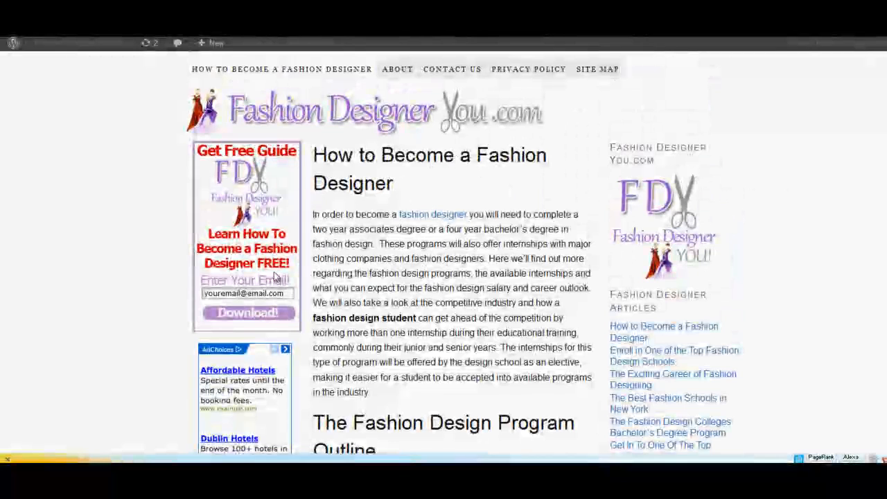
{"action": "scroll", "coordinate": [305, 264], "scroll_direction": "down", "scroll_amount": 1}
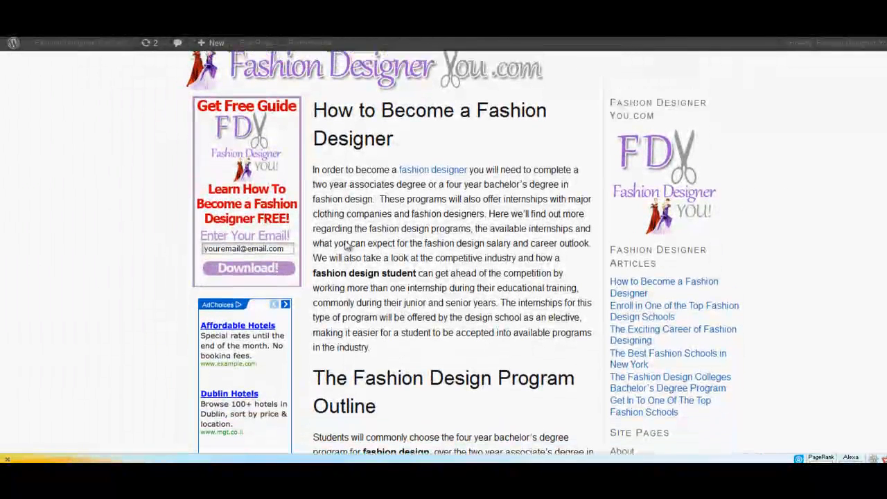
{"action": "scroll", "coordinate": [346, 246], "scroll_direction": "up", "scroll_amount": 1}
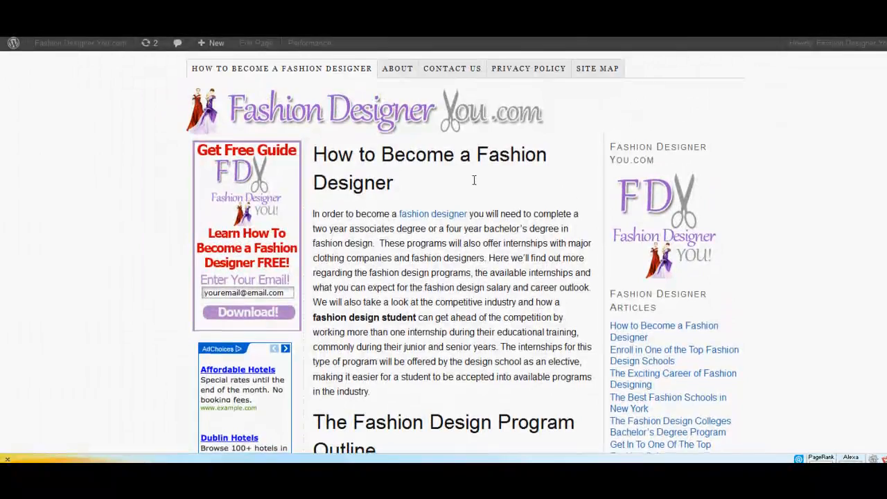
{"action": "scroll", "coordinate": [474, 180], "scroll_direction": "down", "scroll_amount": 4}
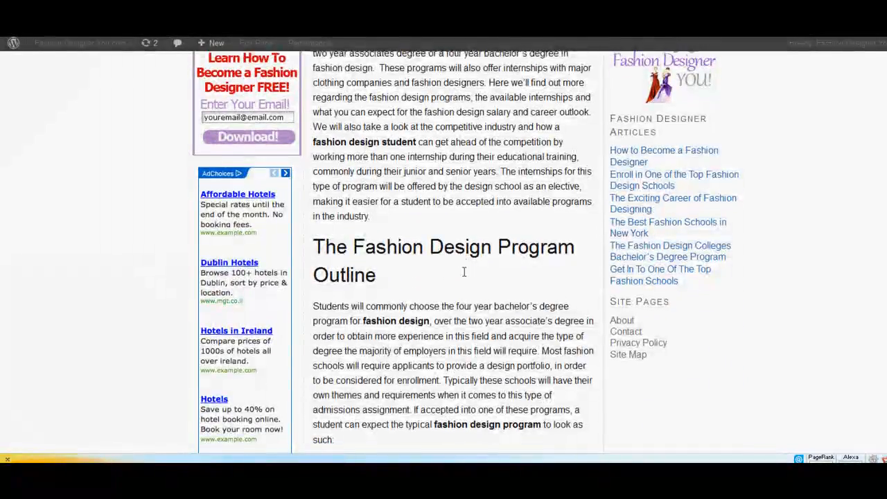
{"action": "scroll", "coordinate": [464, 272], "scroll_direction": "up", "scroll_amount": 4}
{"action": "scroll", "coordinate": [457, 276], "scroll_direction": "down", "scroll_amount": 3}
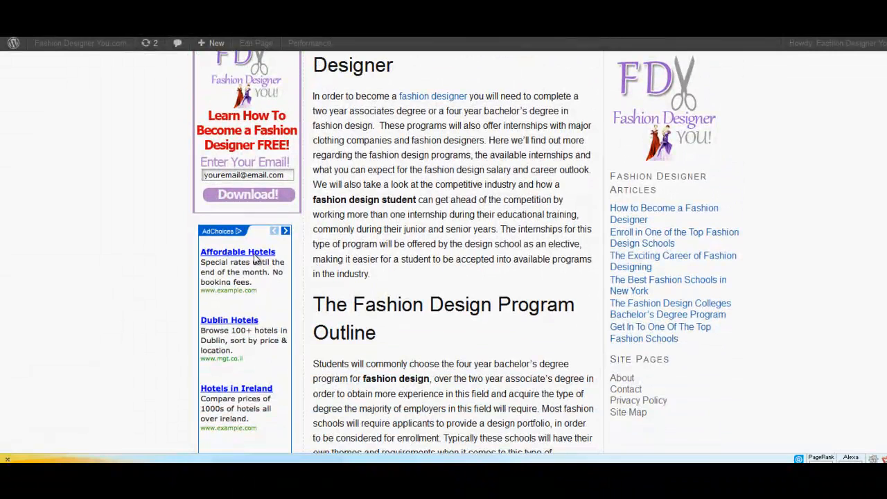
{"action": "scroll", "coordinate": [246, 257], "scroll_direction": "up", "scroll_amount": 1}
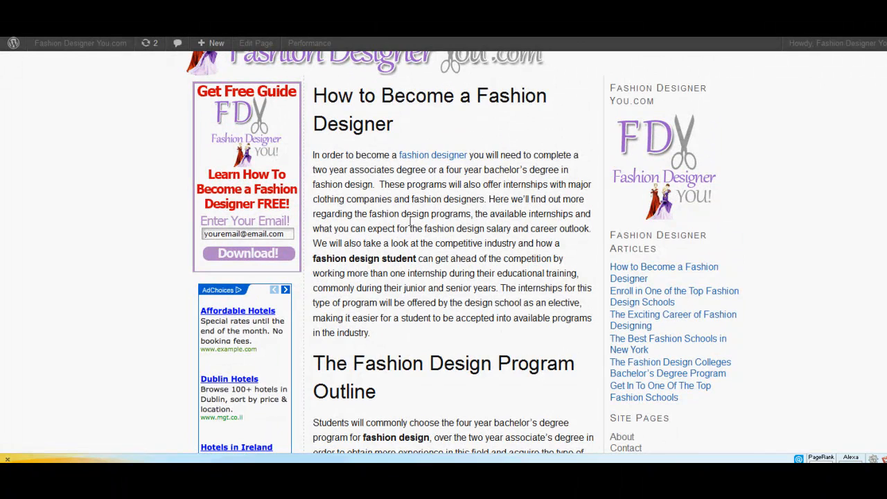
{"action": "scroll", "coordinate": [412, 220], "scroll_direction": "up", "scroll_amount": 1}
Return to the Widgets page and move the Site Pages text widget from the Right Sidebar to below the Left Sidebar's Text widget.
{"action": "mouse_move", "coordinate": [56, 45]}
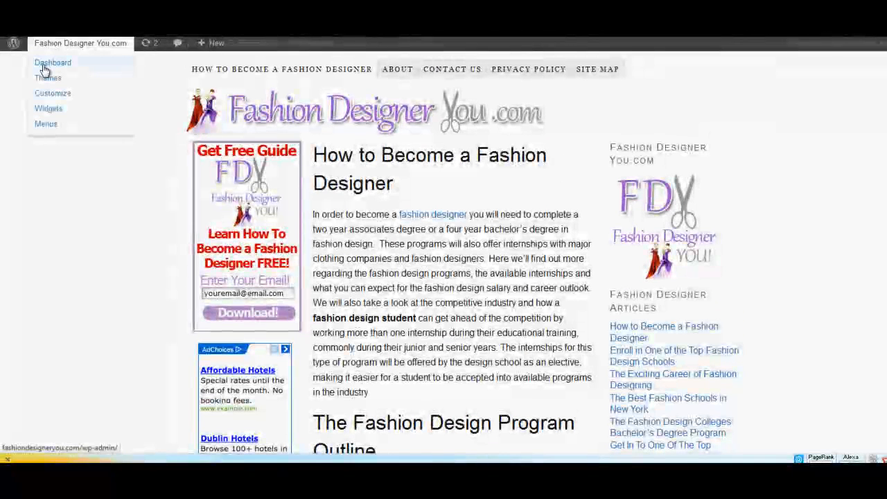
{"action": "left_click", "coordinate": [49, 108]}
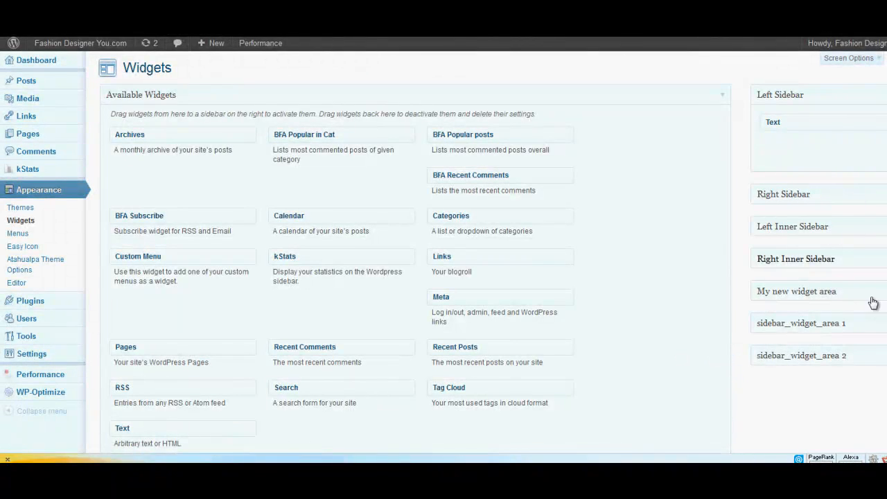
{"action": "left_click", "coordinate": [797, 194]}
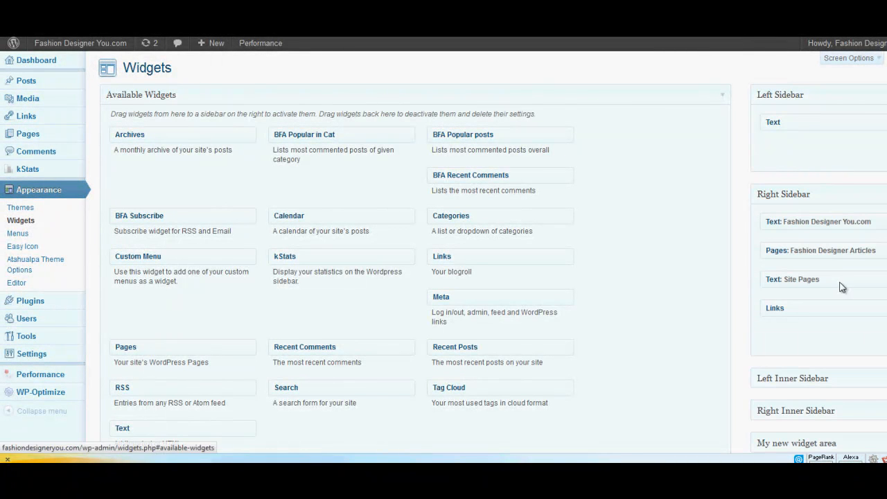
{"action": "left_click_drag", "start_coordinate": [837, 283], "coordinate": [838, 153]}
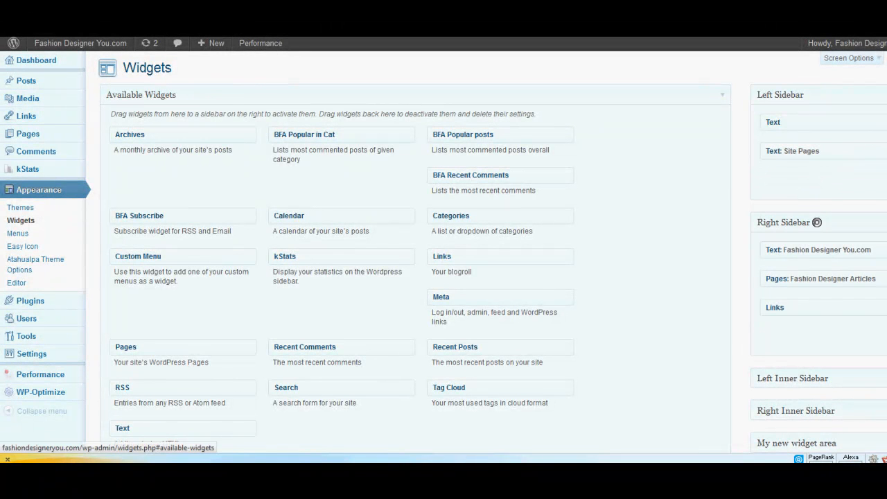
Cut the centered AdSense image code out of the Left Sidebar's first Text widget and save the widget.
{"action": "left_click", "coordinate": [885, 122]}
{"action": "left_click_drag", "start_coordinate": [665, 194], "coordinate": [726, 212]}
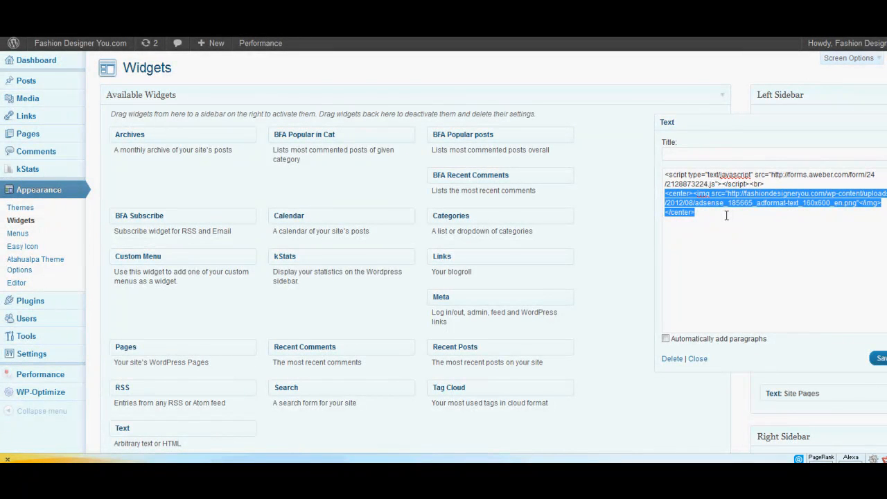
{"action": "key", "text": "Delete"}
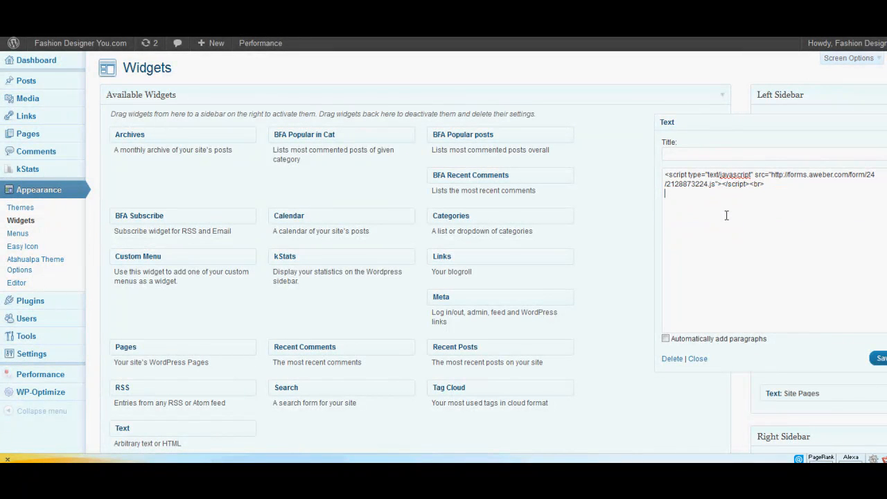
{"action": "left_click", "coordinate": [877, 357]}
Add a new Text widget below Site Pages in the Left Sidebar, paste the centered AdSense image code into it and save.
{"action": "scroll", "coordinate": [860, 288], "scroll_direction": "down", "scroll_amount": 1}
{"action": "scroll", "coordinate": [860, 288], "scroll_direction": "down", "scroll_amount": 3}
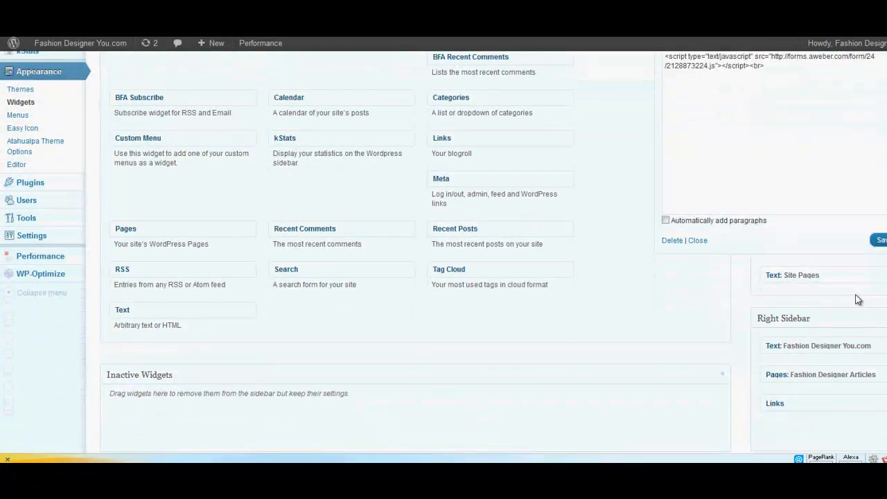
{"action": "left_click_drag", "start_coordinate": [194, 252], "coordinate": [843, 247]}
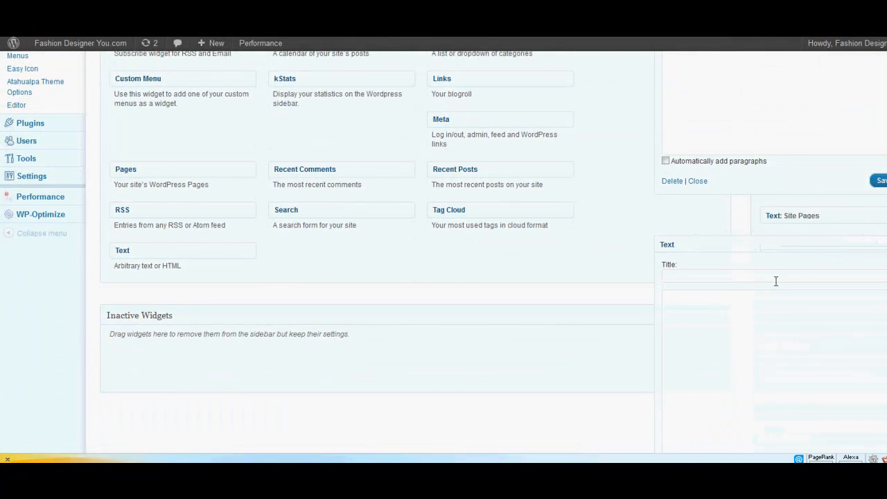
{"action": "left_click", "coordinate": [740, 312]}
{"action": "type", "text": "<center><img src=\"http://fashiondesigneryou.com/wp-content/uploads/2012/08/adsense_185665_adformat-text_160x600_en.png\"</img></center>"}
{"action": "scroll", "coordinate": [789, 305], "scroll_direction": "down", "scroll_amount": 4}
{"action": "left_click", "coordinate": [877, 303]}
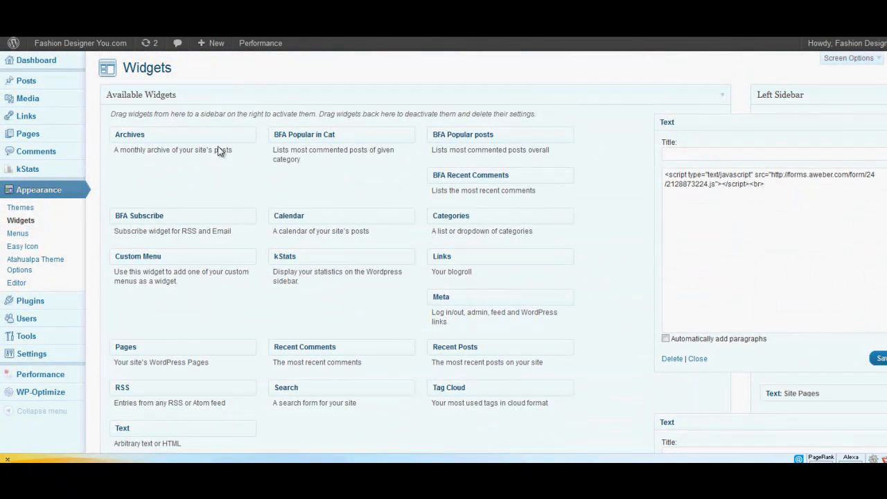
Visit the live site and examine the order and alignment of the opt-in form, Site Pages links and ad in the left sidebar.
{"action": "mouse_move", "coordinate": [66, 46]}
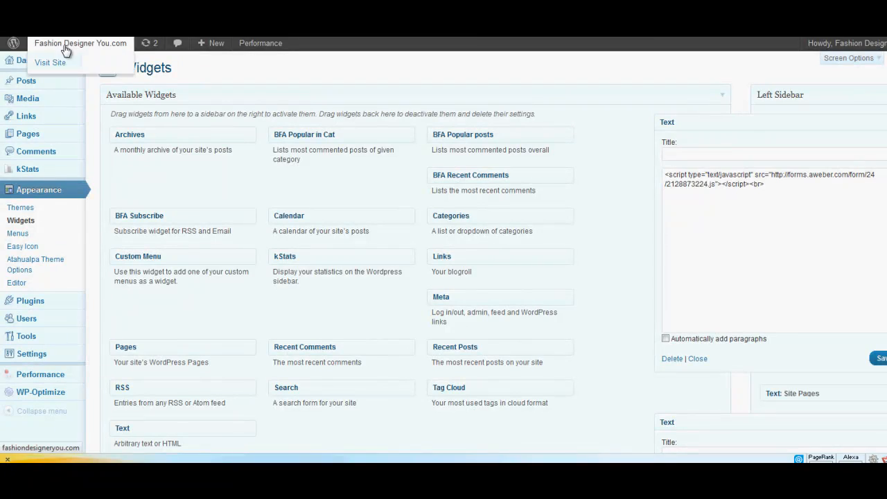
{"action": "left_click", "coordinate": [60, 64]}
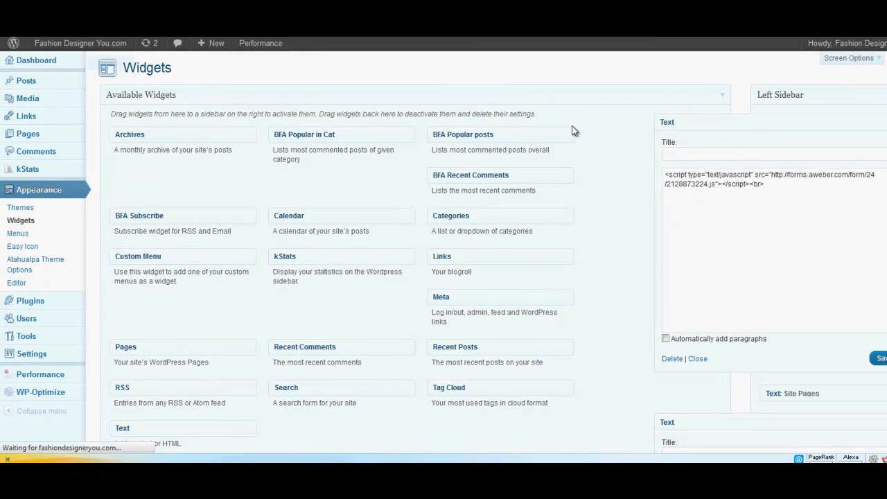
{"action": "scroll", "coordinate": [572, 132], "scroll_direction": "down", "scroll_amount": 5}
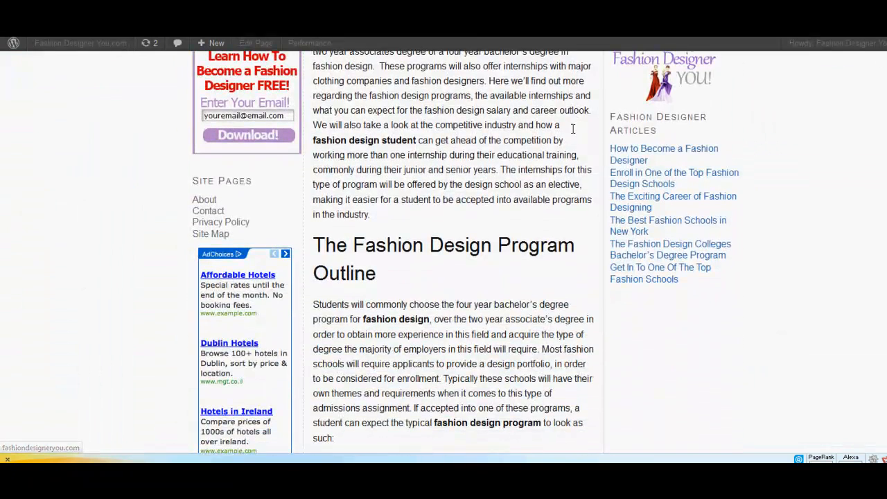
{"action": "scroll", "coordinate": [600, 202], "scroll_direction": "down", "scroll_amount": 6}
{"action": "scroll", "coordinate": [600, 212], "scroll_direction": "up", "scroll_amount": 10}
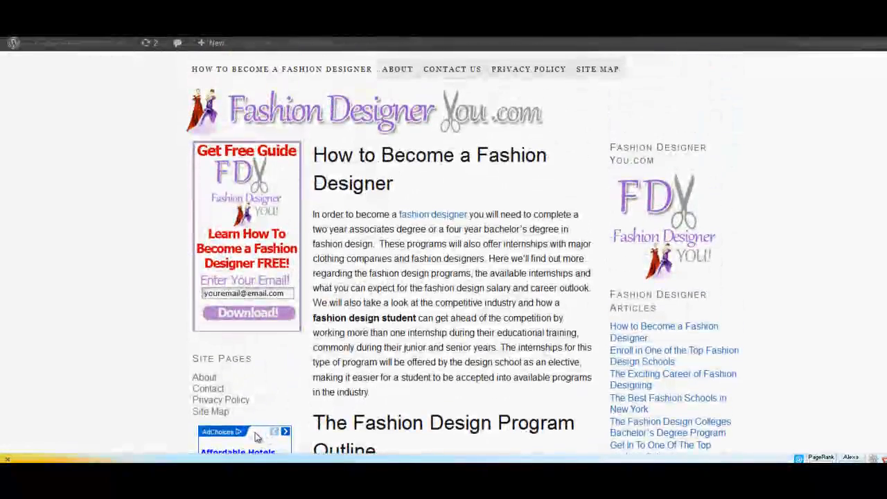
{"action": "scroll", "coordinate": [766, 170], "scroll_direction": "down", "scroll_amount": 4}
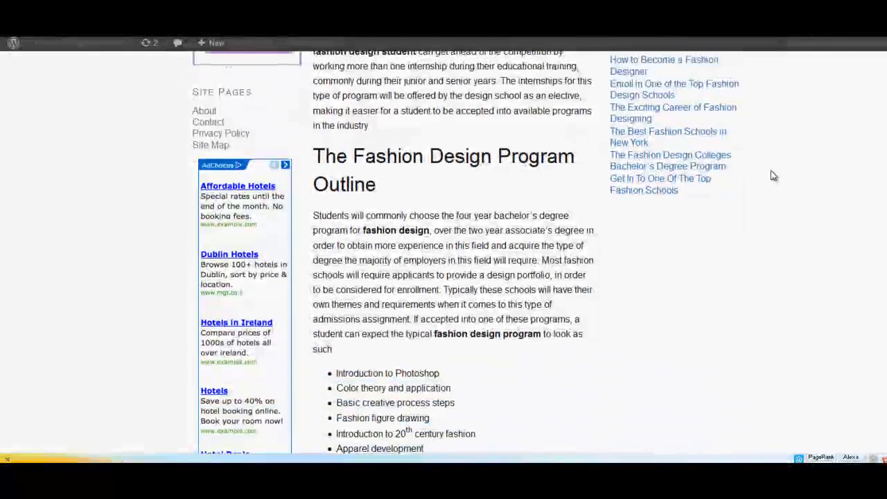
{"action": "scroll", "coordinate": [772, 174], "scroll_direction": "up", "scroll_amount": 5}
{"action": "scroll", "coordinate": [771, 172], "scroll_direction": "down", "scroll_amount": 2}
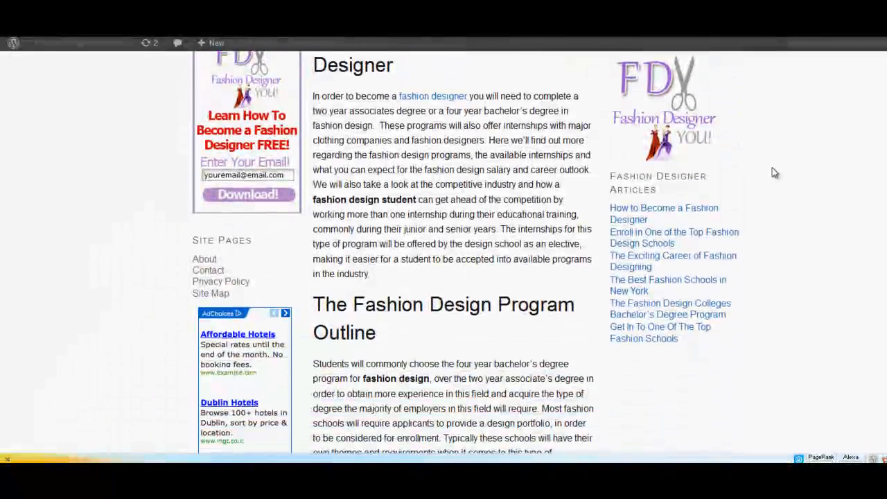
{"action": "scroll", "coordinate": [787, 181], "scroll_direction": "down", "scroll_amount": 3}
{"action": "scroll", "coordinate": [781, 180], "scroll_direction": "up", "scroll_amount": 5}
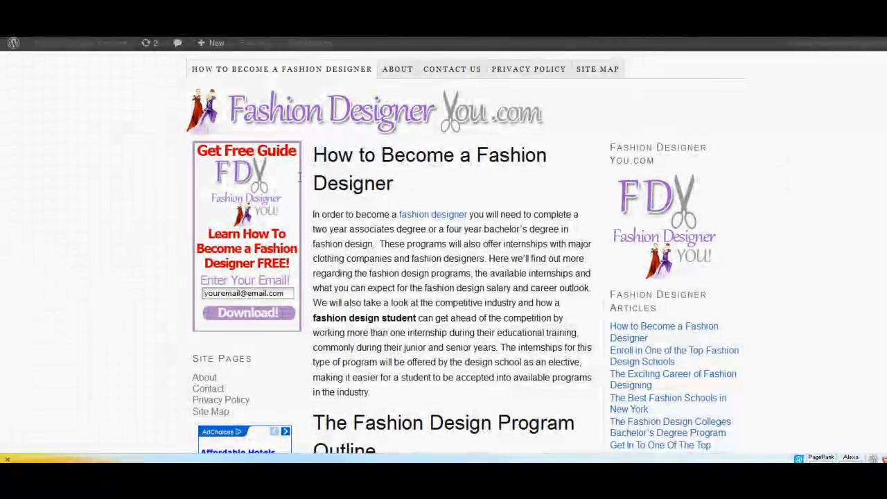
{"action": "scroll", "coordinate": [473, 155], "scroll_direction": "down", "scroll_amount": 1}
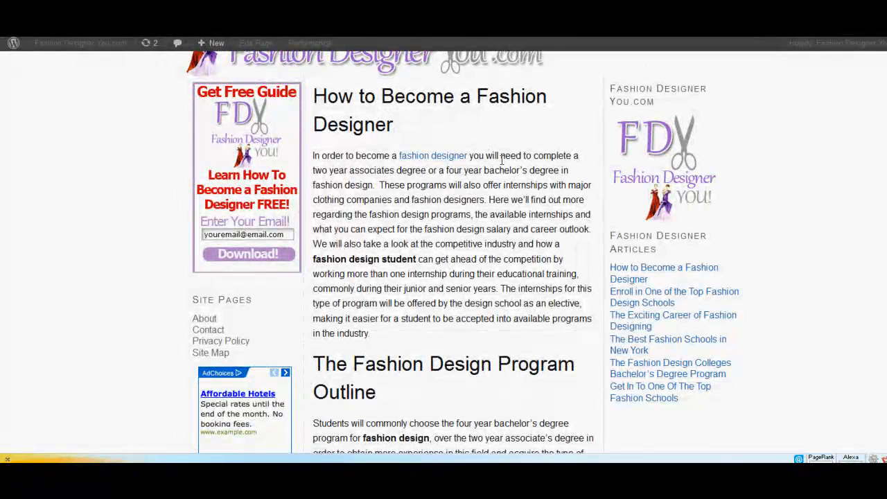
{"action": "scroll", "coordinate": [503, 163], "scroll_direction": "up", "scroll_amount": 1}
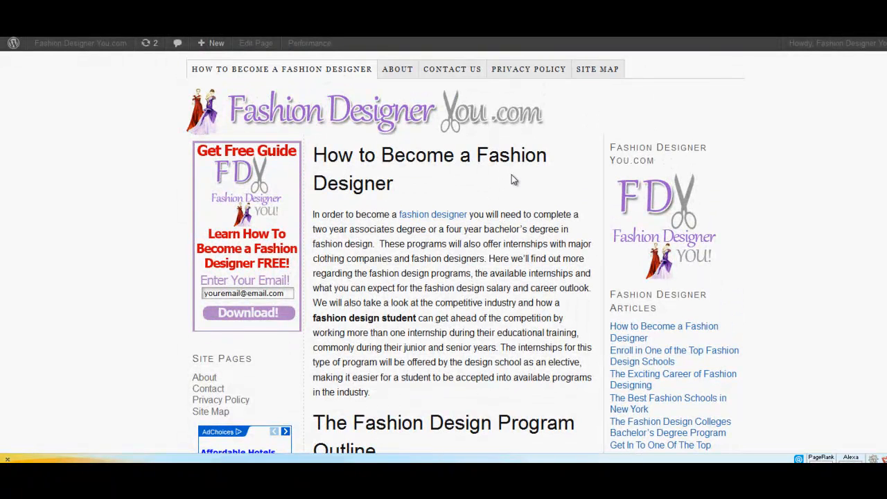
{"action": "scroll", "coordinate": [511, 179], "scroll_direction": "down", "scroll_amount": 1}
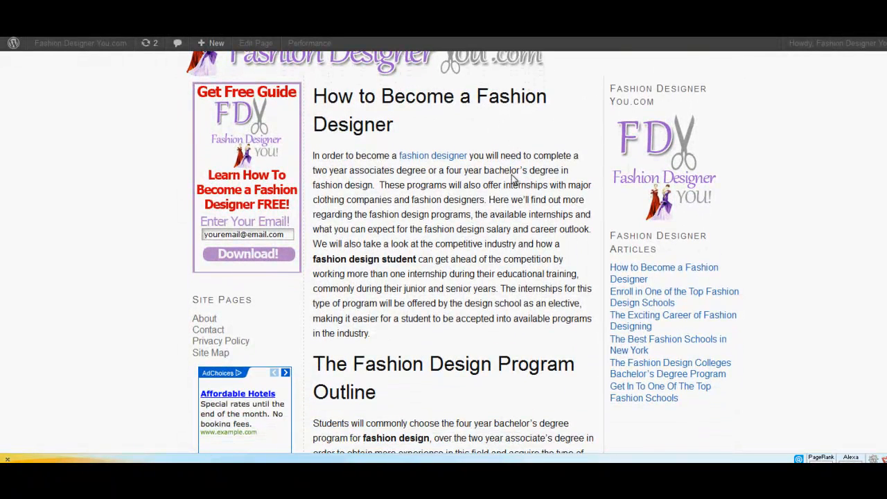
{"action": "scroll", "coordinate": [513, 179], "scroll_direction": "up", "scroll_amount": 1}
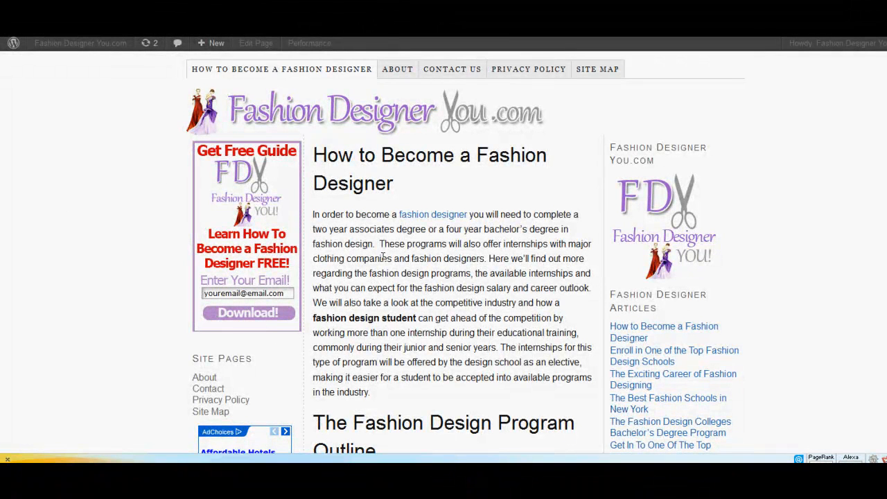
{"action": "scroll", "coordinate": [383, 257], "scroll_direction": "down", "scroll_amount": 1}
{"action": "scroll", "coordinate": [384, 262], "scroll_direction": "up", "scroll_amount": 1}
Switch to the Notepad outline, review the tutorial steps from sidebar sizing to the AWeber funnel setup, and return to the live site.
{"action": "key", "text": "alt+Tab"}
{"action": "scroll", "coordinate": [547, 252], "scroll_direction": "down", "scroll_amount": 1}
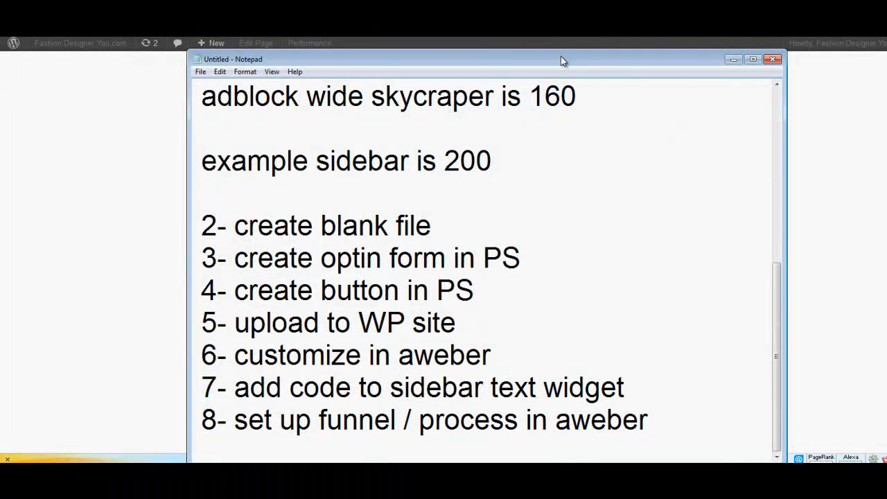
{"action": "left_click_drag", "start_coordinate": [562, 61], "coordinate": [565, 34]}
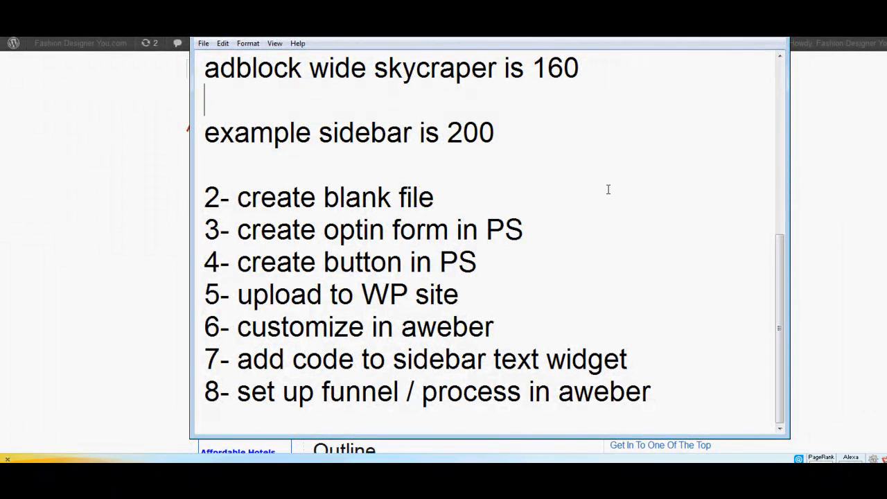
{"action": "scroll", "coordinate": [610, 191], "scroll_direction": "up", "scroll_amount": 4}
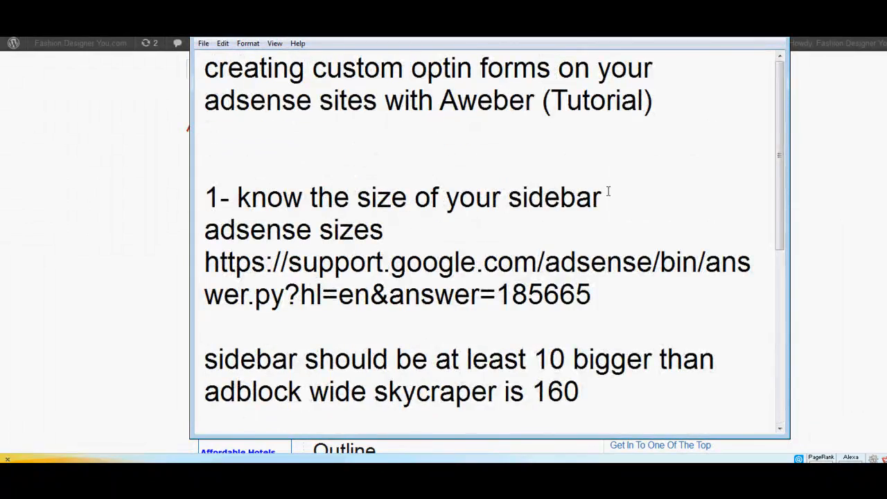
{"action": "scroll", "coordinate": [631, 160], "scroll_direction": "down", "scroll_amount": 2}
{"action": "left_click", "coordinate": [722, 32]}
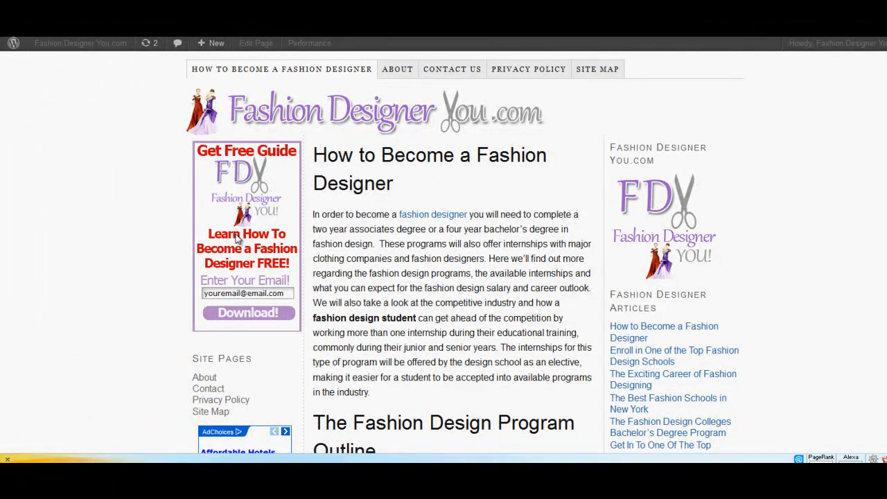
{"action": "scroll", "coordinate": [238, 239], "scroll_direction": "down", "scroll_amount": 5}
{"action": "scroll", "coordinate": [277, 229], "scroll_direction": "up", "scroll_amount": 5}
{"action": "scroll", "coordinate": [514, 180], "scroll_direction": "down", "scroll_amount": 1}
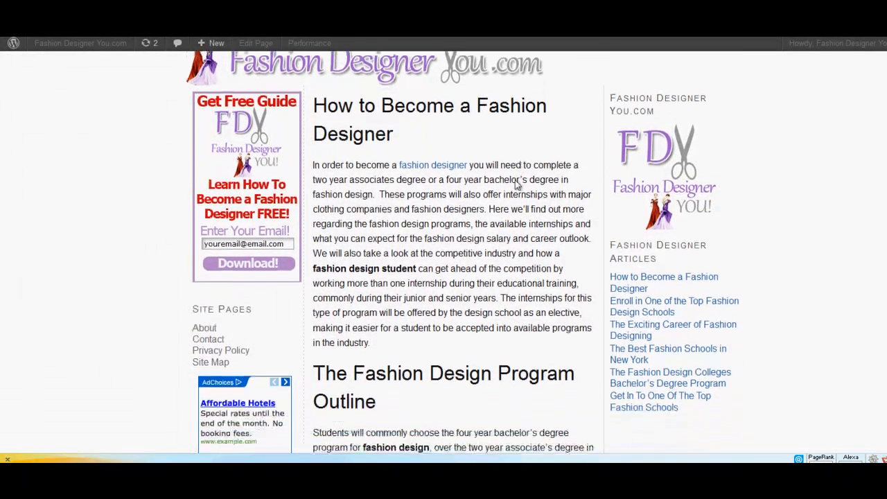
{"action": "scroll", "coordinate": [513, 183], "scroll_direction": "up", "scroll_amount": 1}
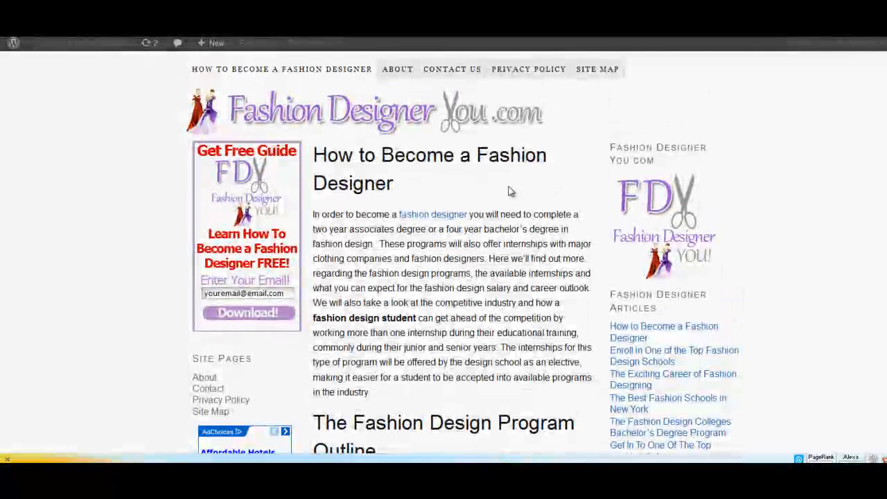
{"action": "scroll", "coordinate": [459, 198], "scroll_direction": "down", "scroll_amount": 1}
{"action": "scroll", "coordinate": [460, 202], "scroll_direction": "up", "scroll_amount": 1}
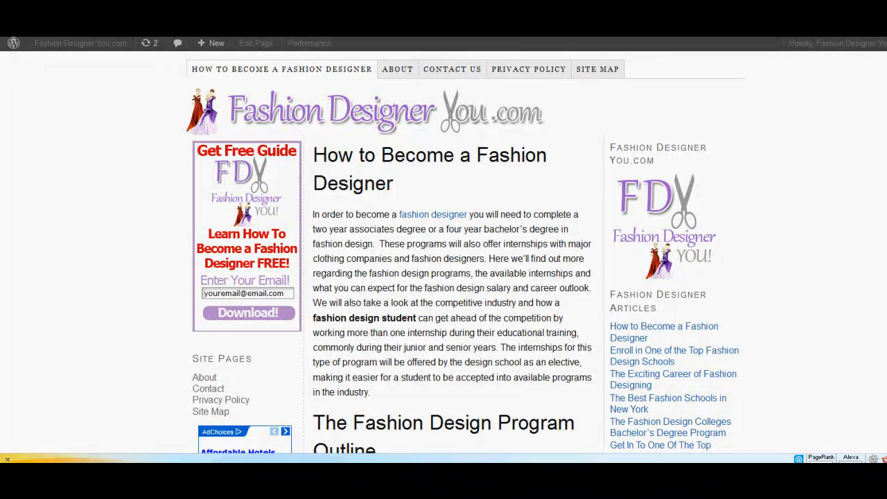
{"action": "scroll", "coordinate": [418, 316], "scroll_direction": "down", "scroll_amount": 2}
{"action": "scroll", "coordinate": [422, 315], "scroll_direction": "up", "scroll_amount": 2}
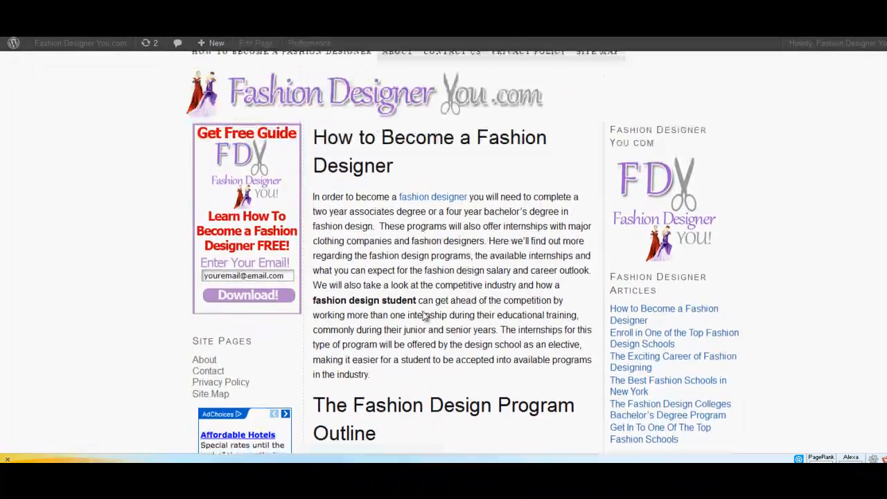
{"action": "scroll", "coordinate": [425, 315], "scroll_direction": "down", "scroll_amount": 2}
{"action": "scroll", "coordinate": [425, 315], "scroll_direction": "up", "scroll_amount": 2}
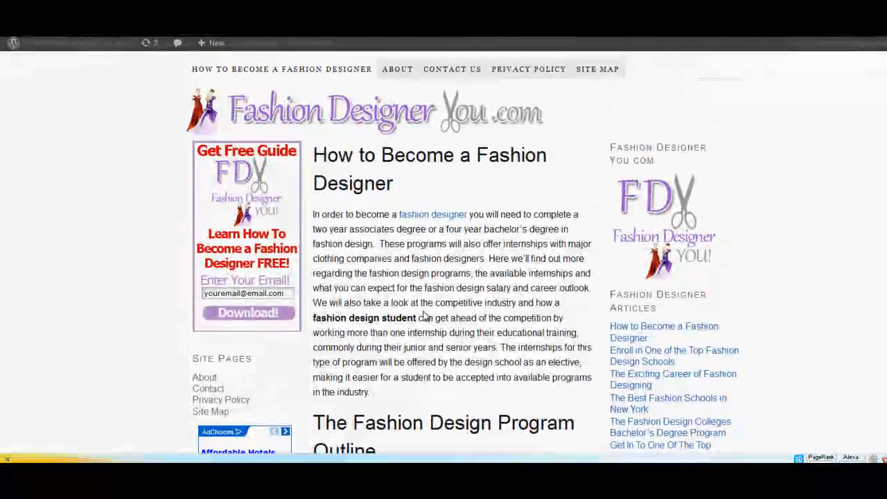
{"action": "scroll", "coordinate": [425, 315], "scroll_direction": "down", "scroll_amount": 1}
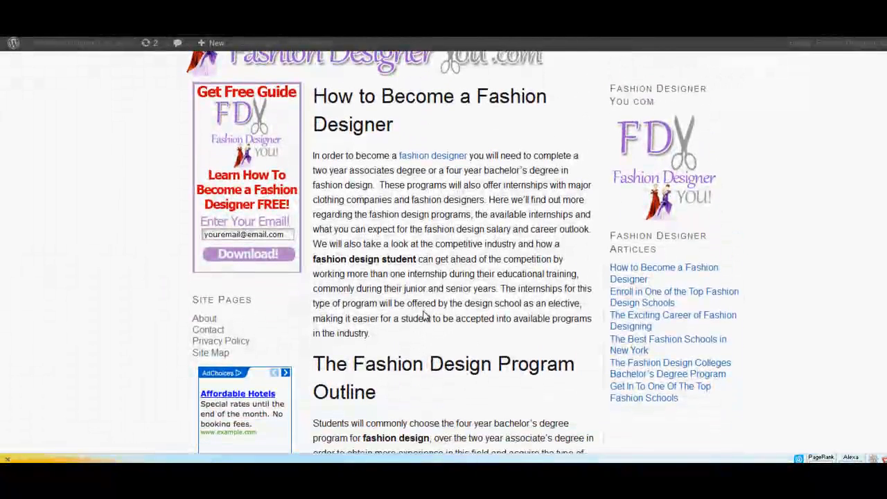
{"action": "scroll", "coordinate": [425, 315], "scroll_direction": "up", "scroll_amount": 1}
{"action": "scroll", "coordinate": [425, 316], "scroll_direction": "down", "scroll_amount": 1}
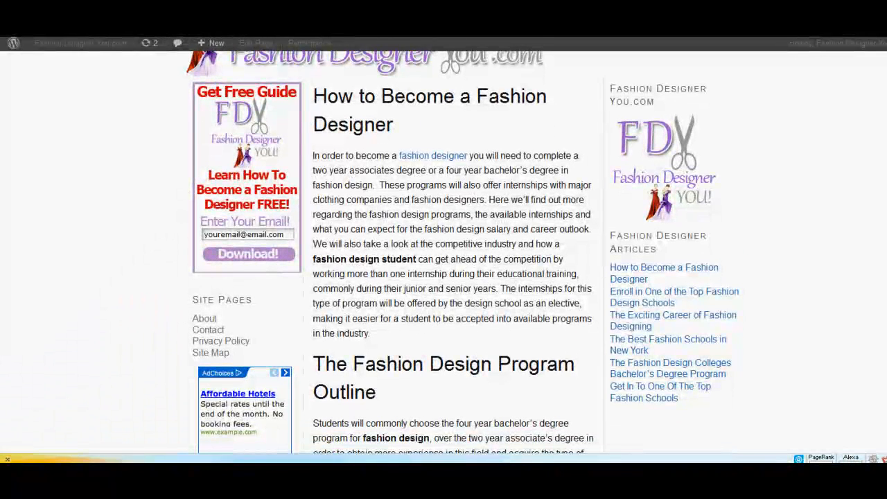